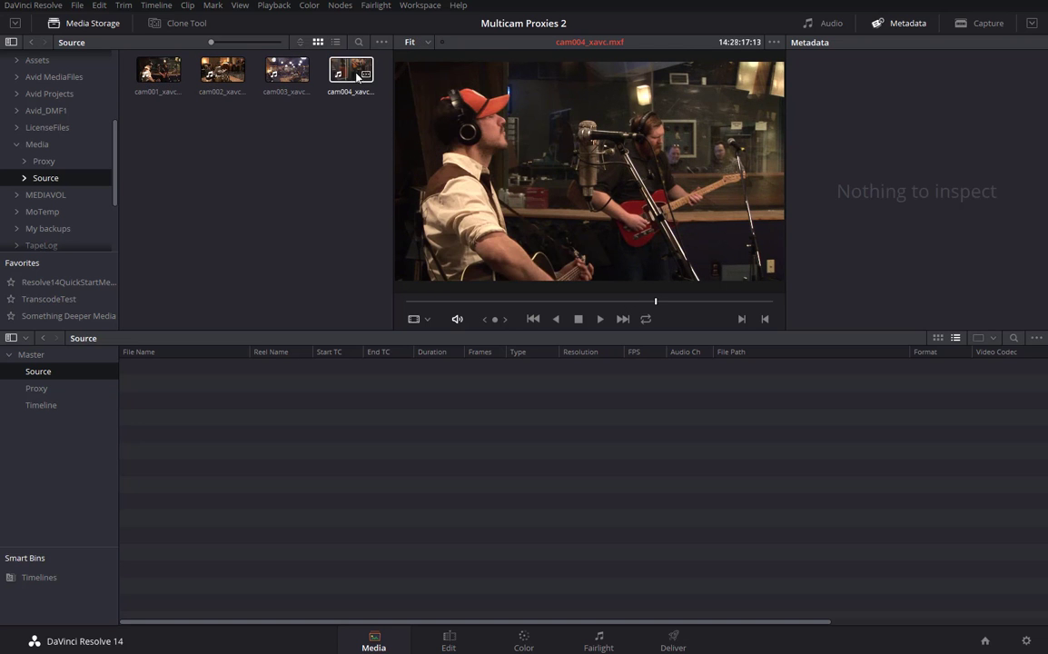
# Drag the four camera clips into the Source bin of the media pool.
pyautogui.moveTo(127, 55); pyautogui.dragTo(344, 98)
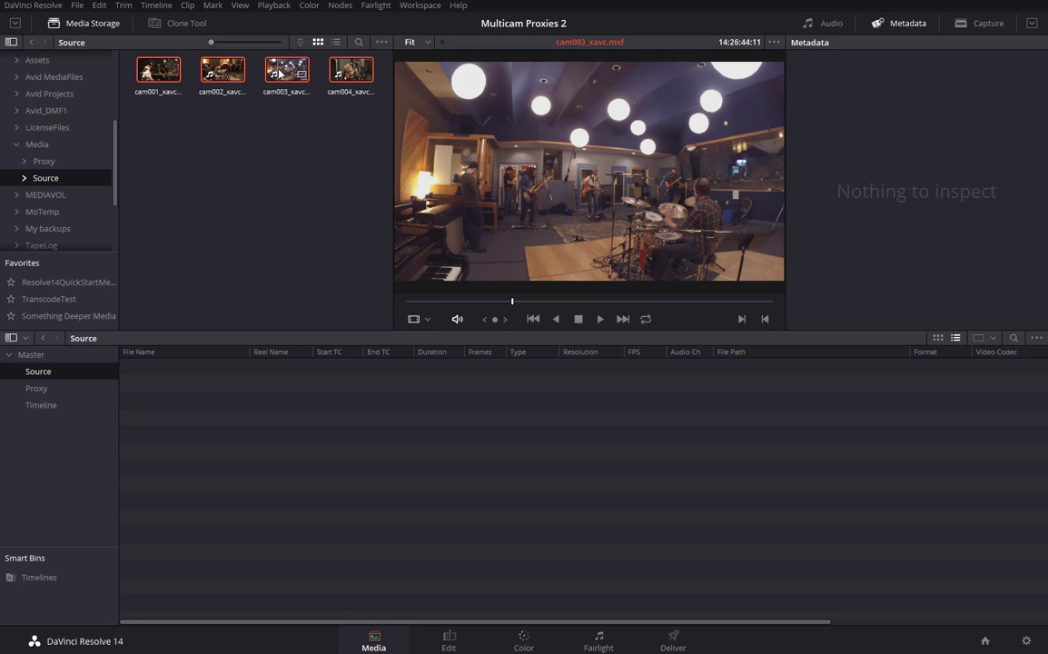
pyautogui.moveTo(279, 75); pyautogui.dragTo(226, 437)
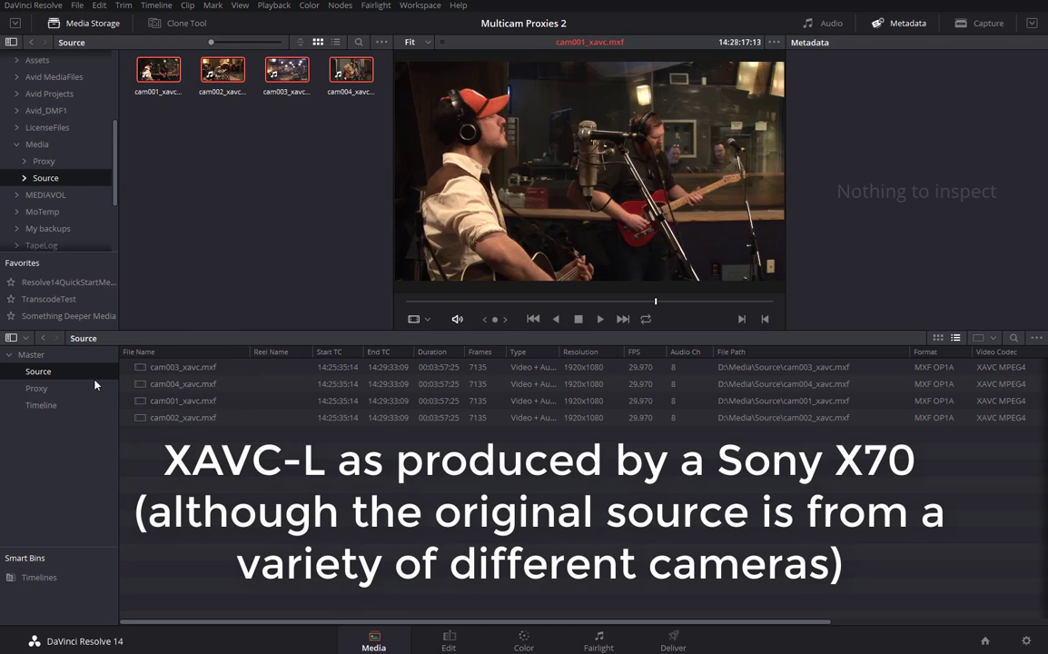
pyautogui.click(38, 390)
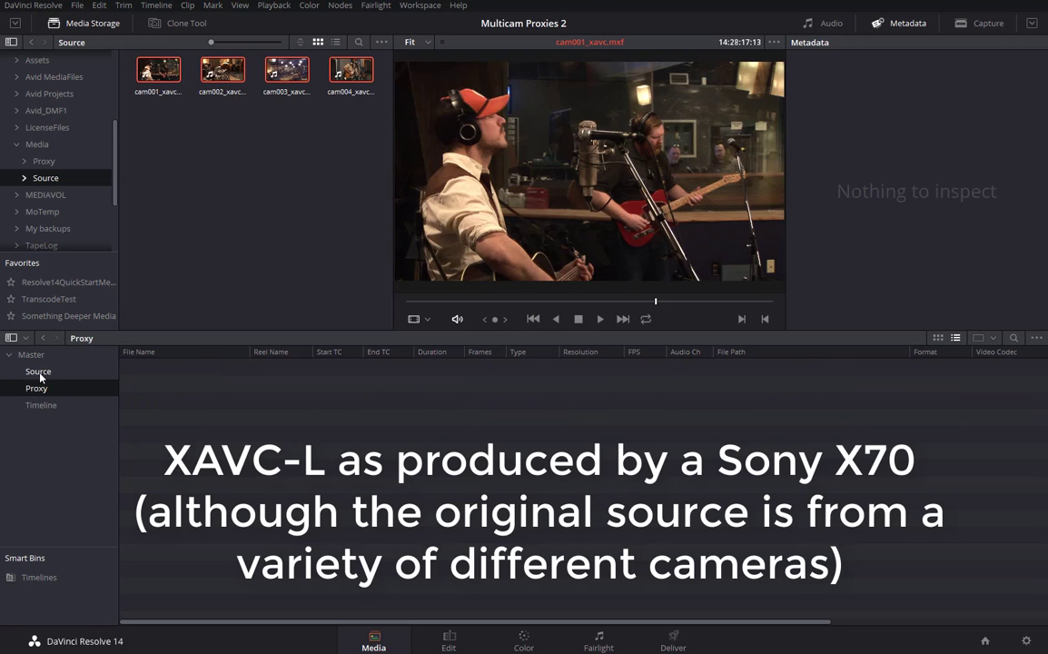
pyautogui.click(36, 373)
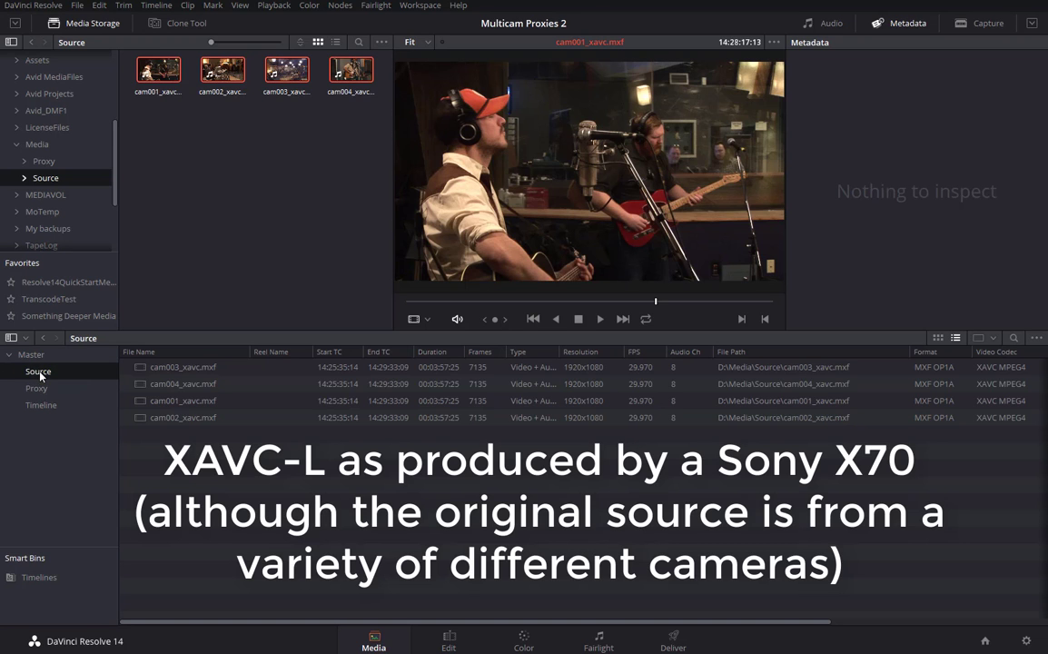
# Select all four camera clips, cam001 through cam004, in the Source bin.
pyautogui.click(140, 368)
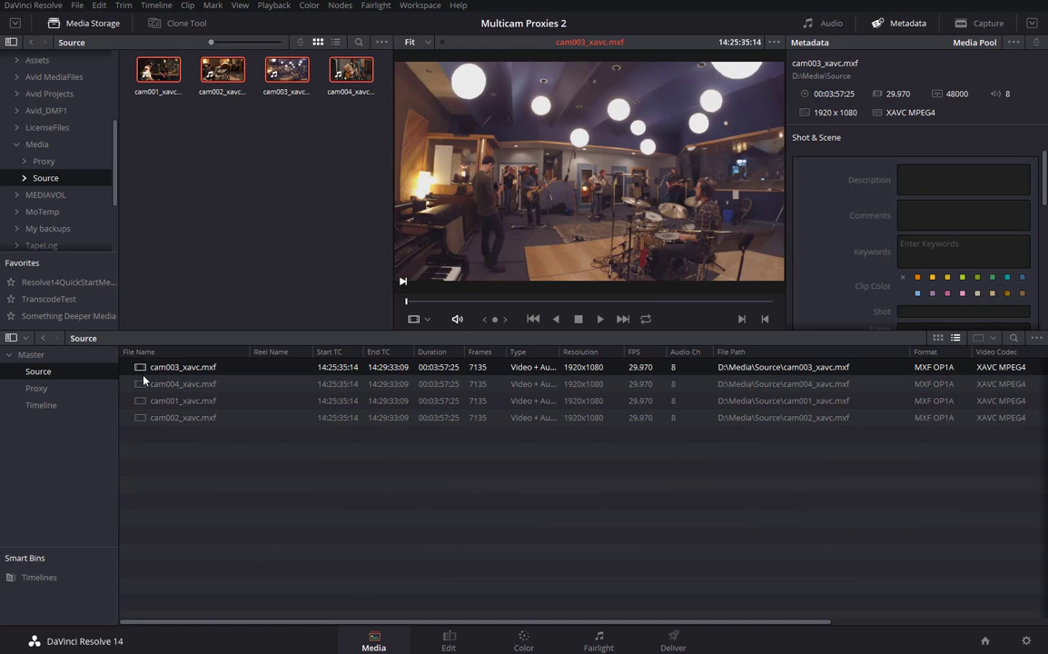
pyautogui.keyDown('shift'); pyautogui.click(139, 418); pyautogui.keyUp('shift')
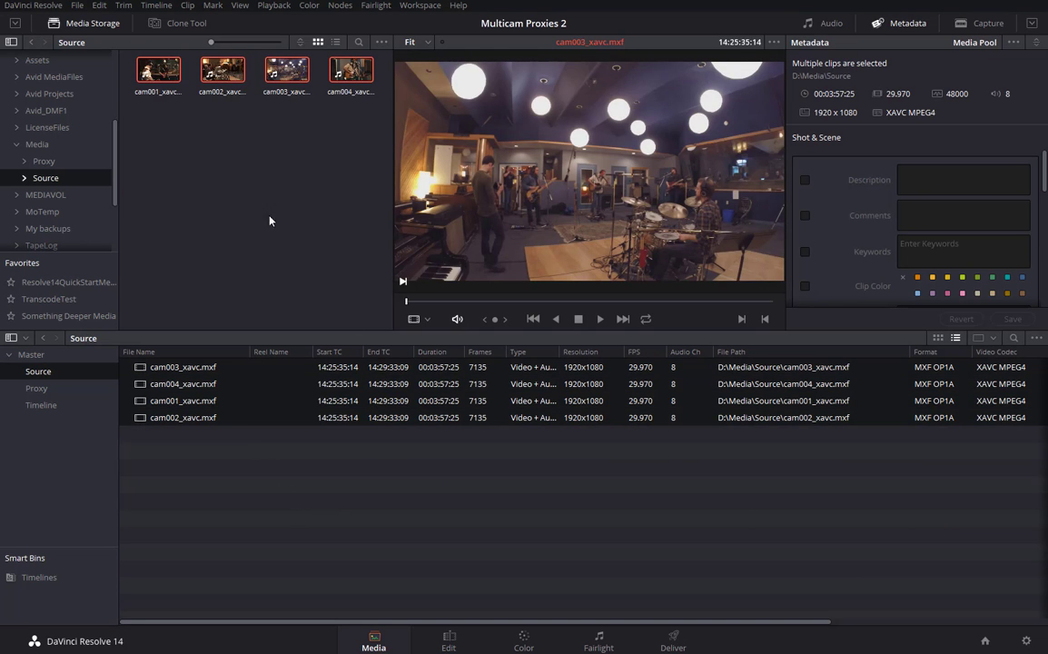
pyautogui.click(76, 6)
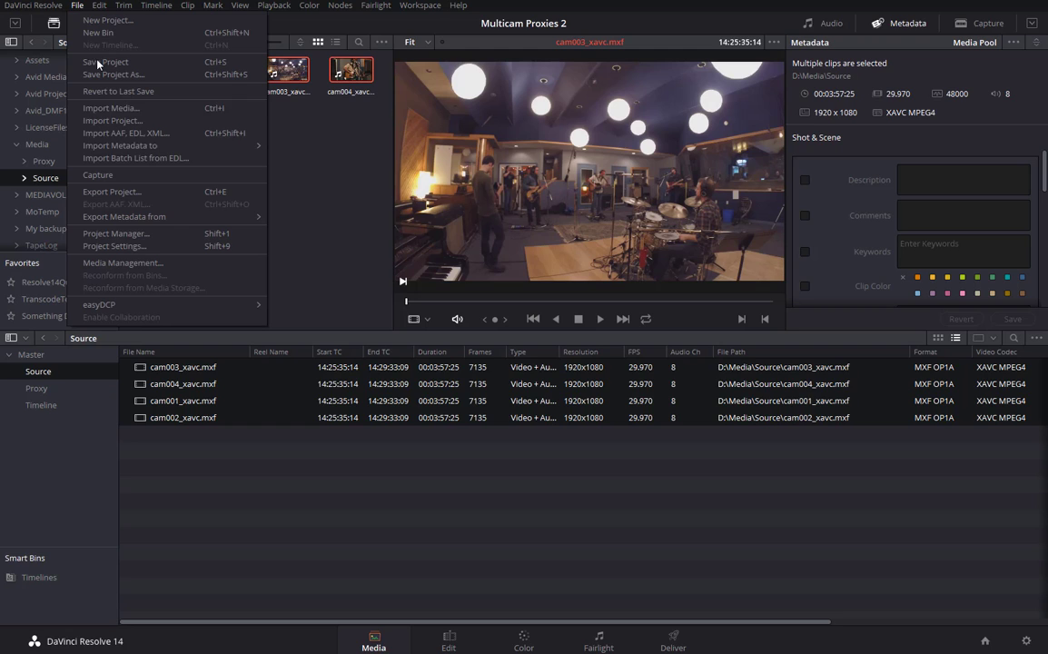
pyautogui.click(121, 264)
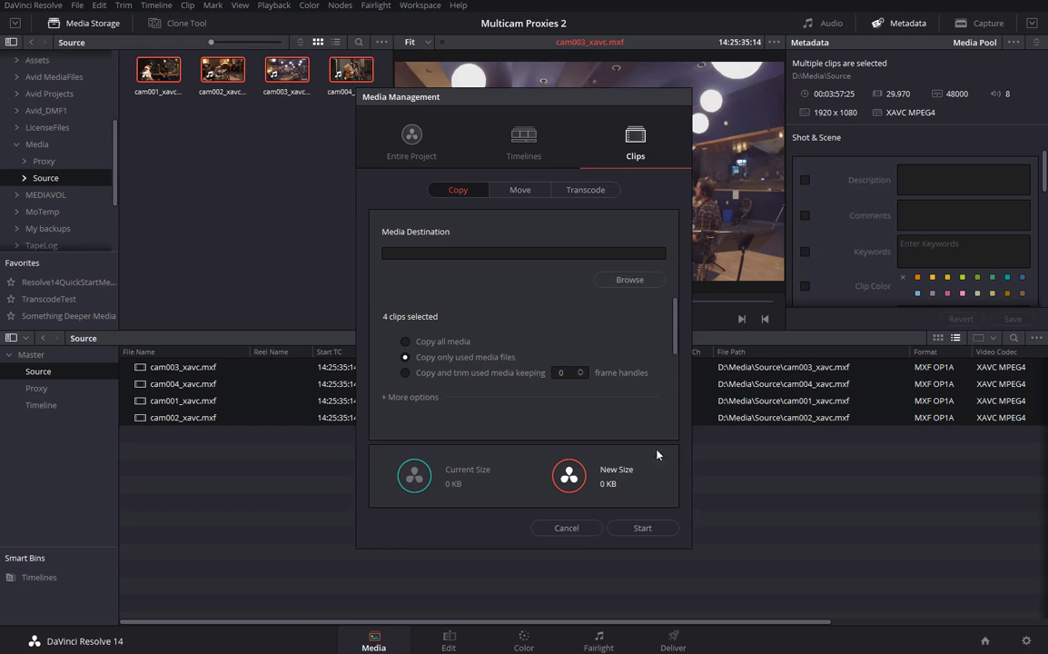
pyautogui.click(565, 528)
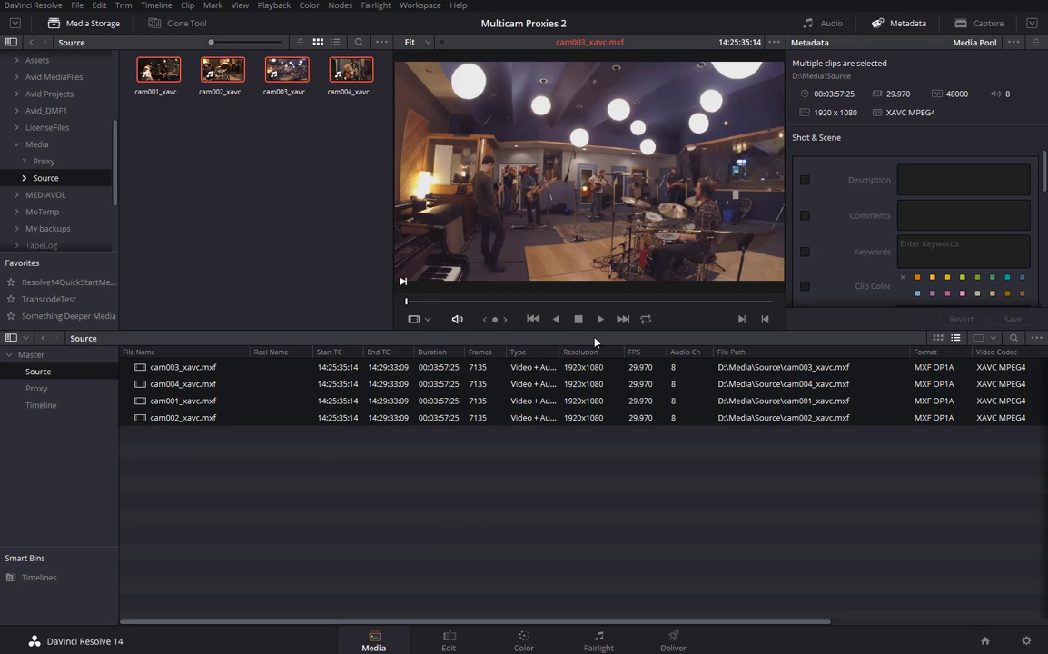
pyautogui.click(141, 369)
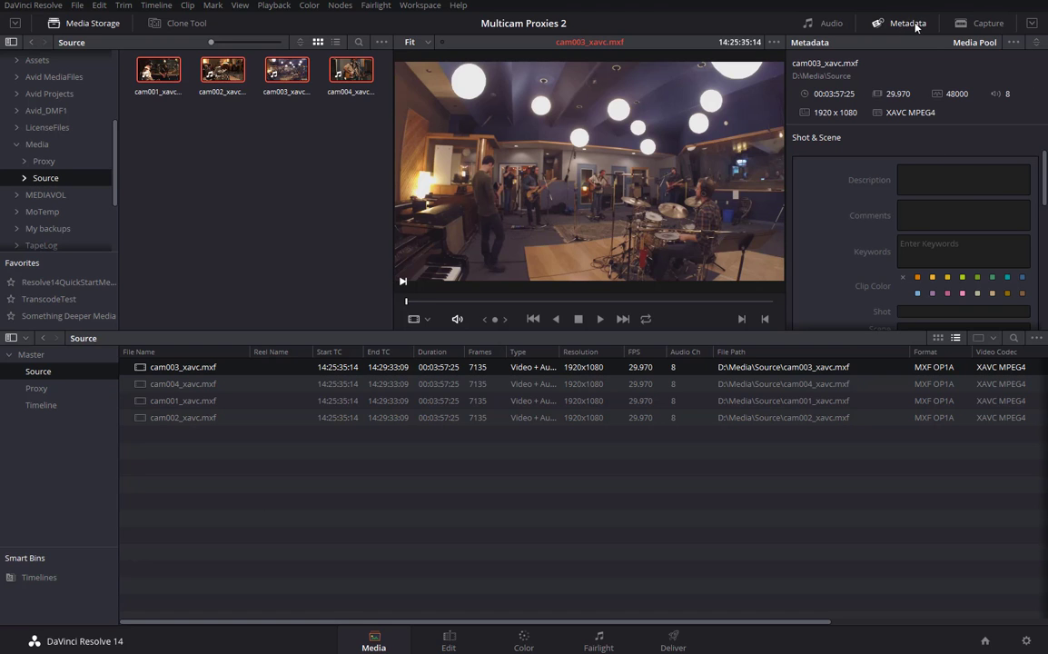
# Enter Angle metadata 3 for cam003, 4 for cam004, 2 for cam002, and confirm cam001 has 1.
pyautogui.scroll(-4, 940, 156)
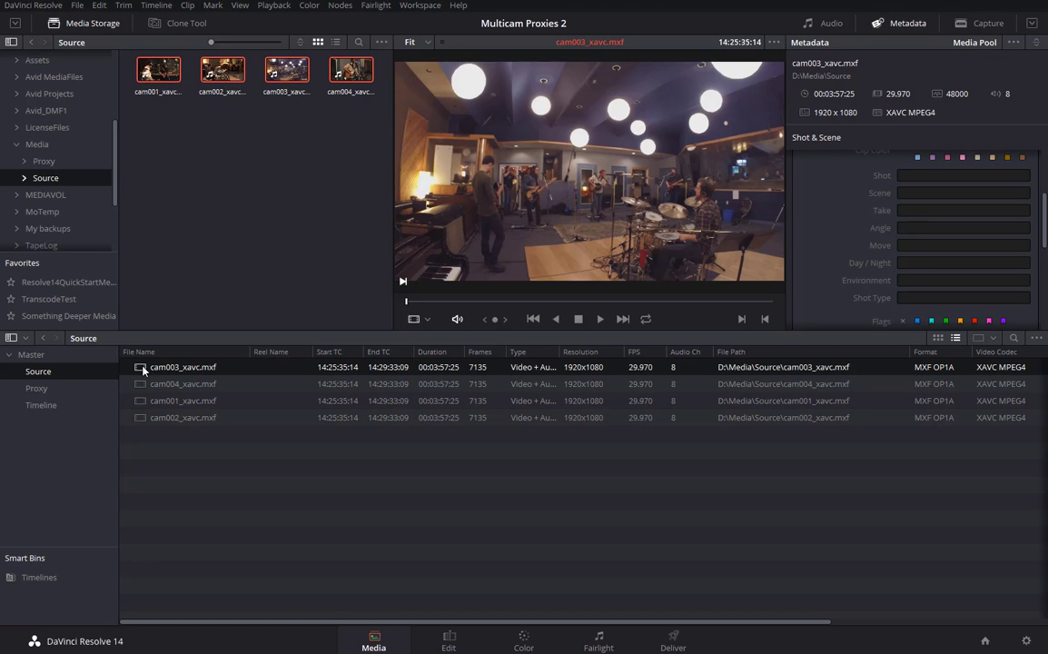
pyautogui.click(936, 228)
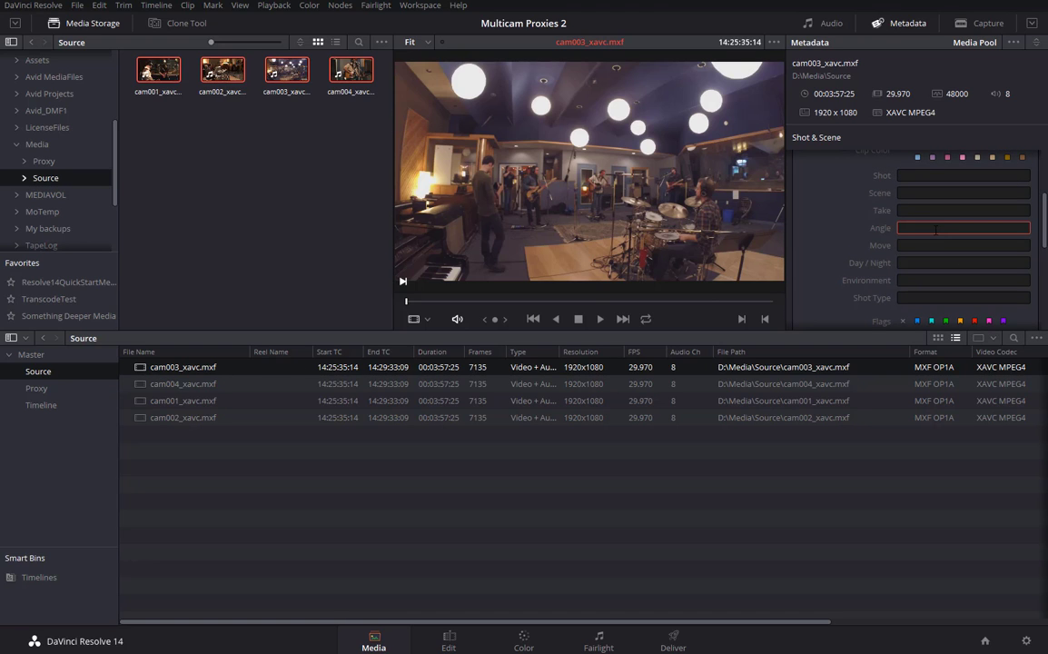
pyautogui.write('3')
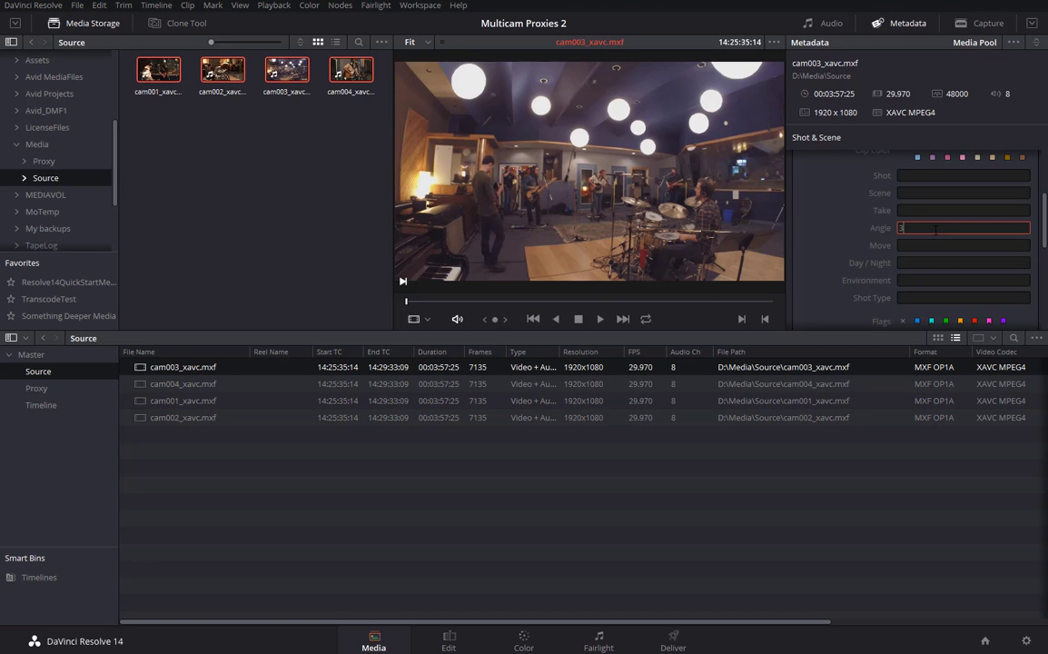
pyautogui.click(154, 389)
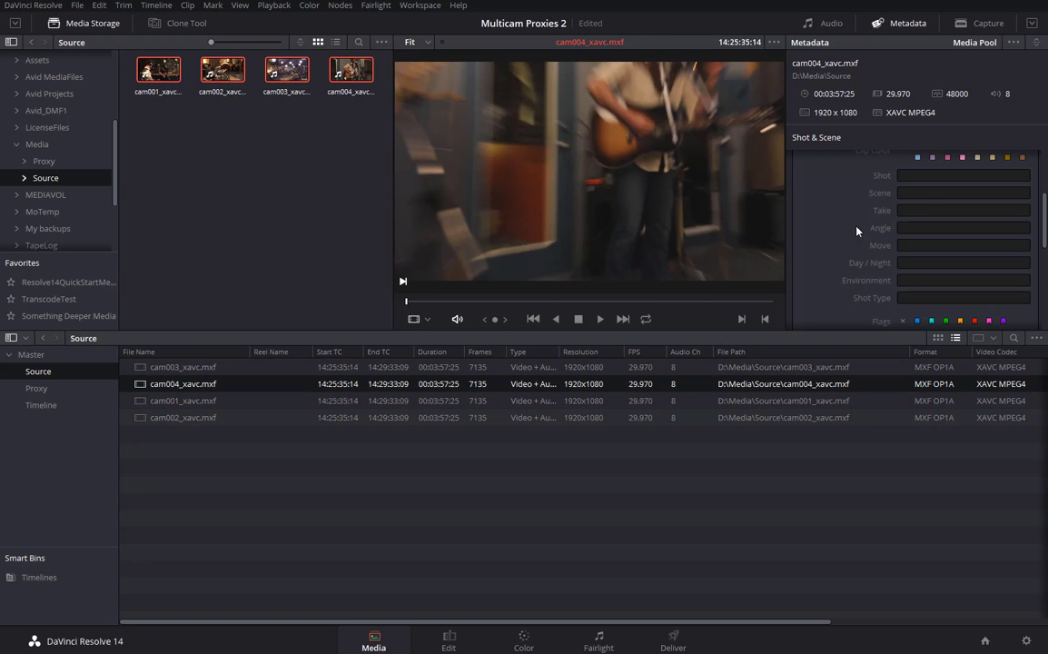
pyautogui.click(925, 230)
pyautogui.write('4')
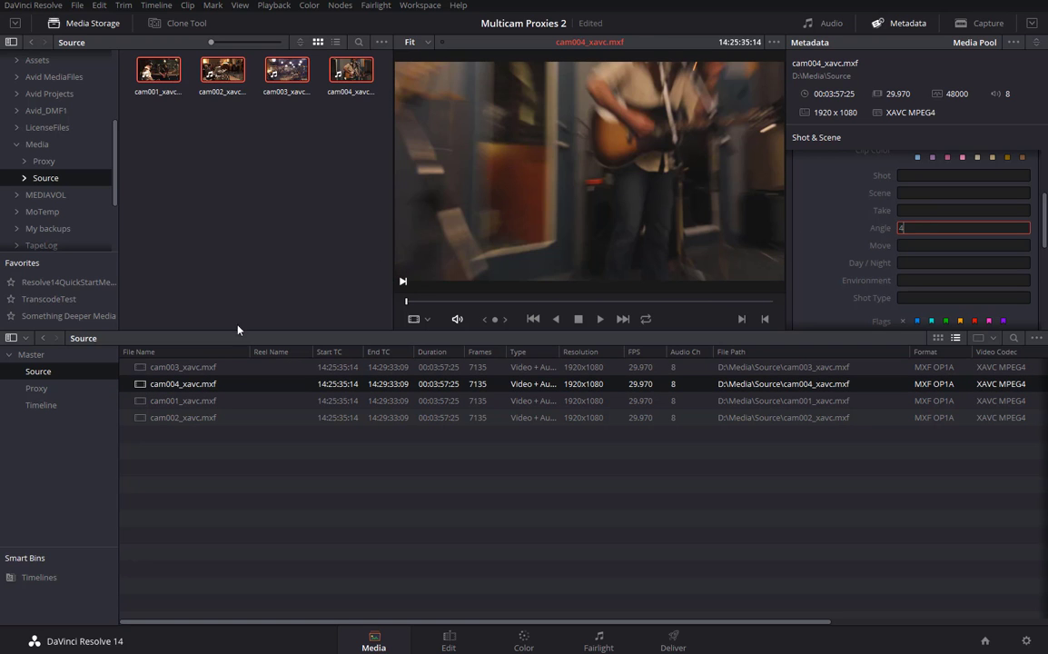
pyautogui.click(169, 406)
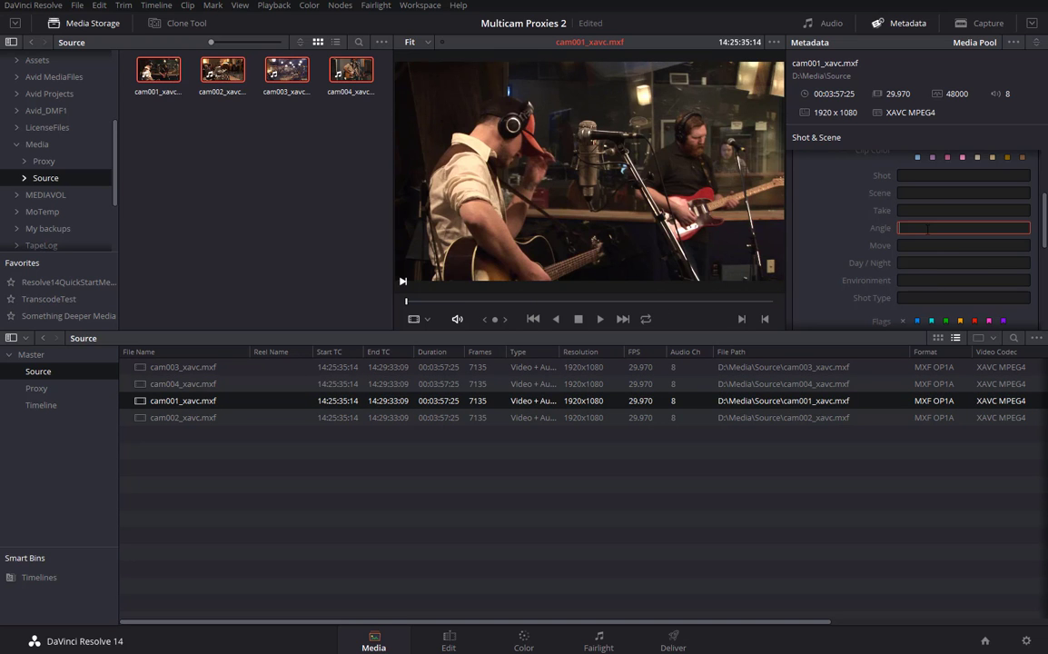
pyautogui.click(172, 418)
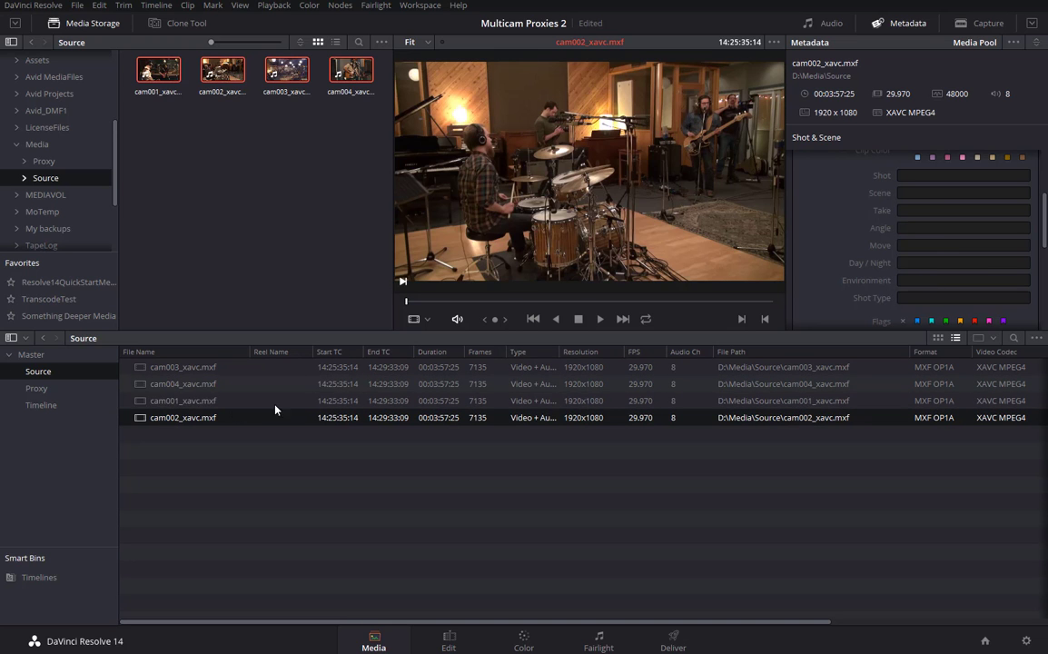
pyautogui.click(935, 229)
pyautogui.write('2')
pyautogui.click(182, 401)
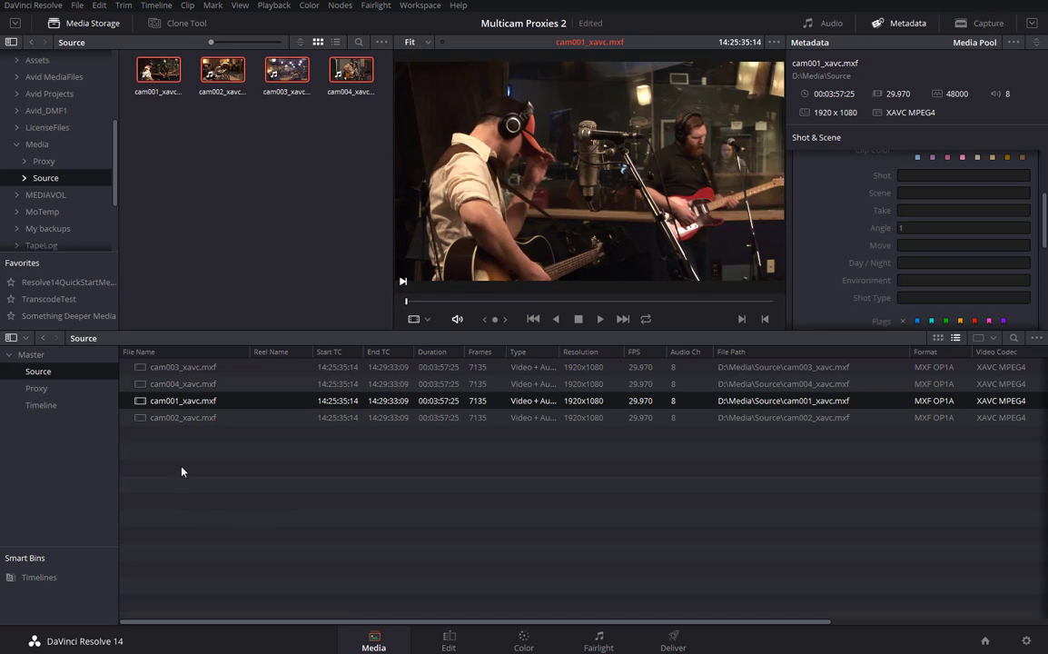
# Inspect cam001's start timecode in Clip Attributes, then return its viewer to the first frame.
pyautogui.rightClick(141, 401)
pyautogui.click(177, 270)
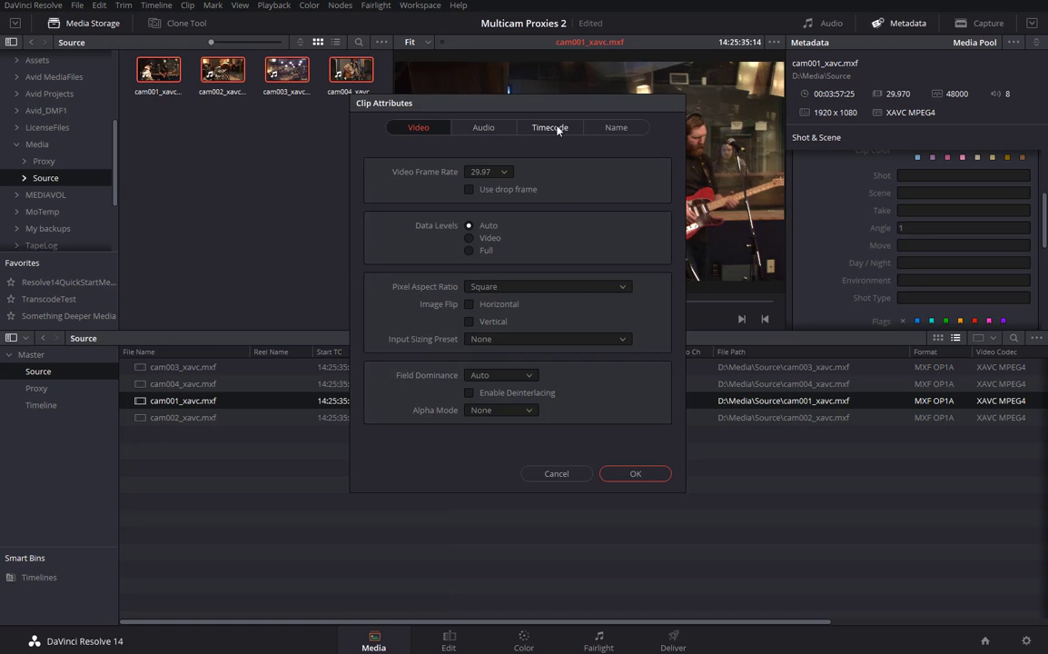
pyautogui.click(552, 130)
pyautogui.click(516, 172)
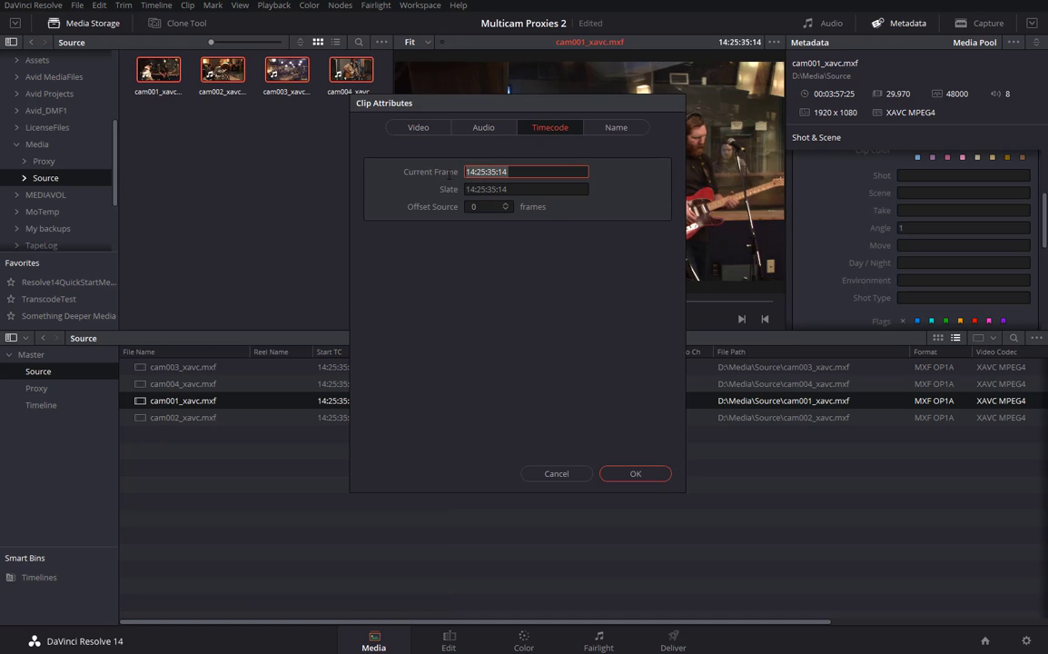
pyautogui.click(574, 474)
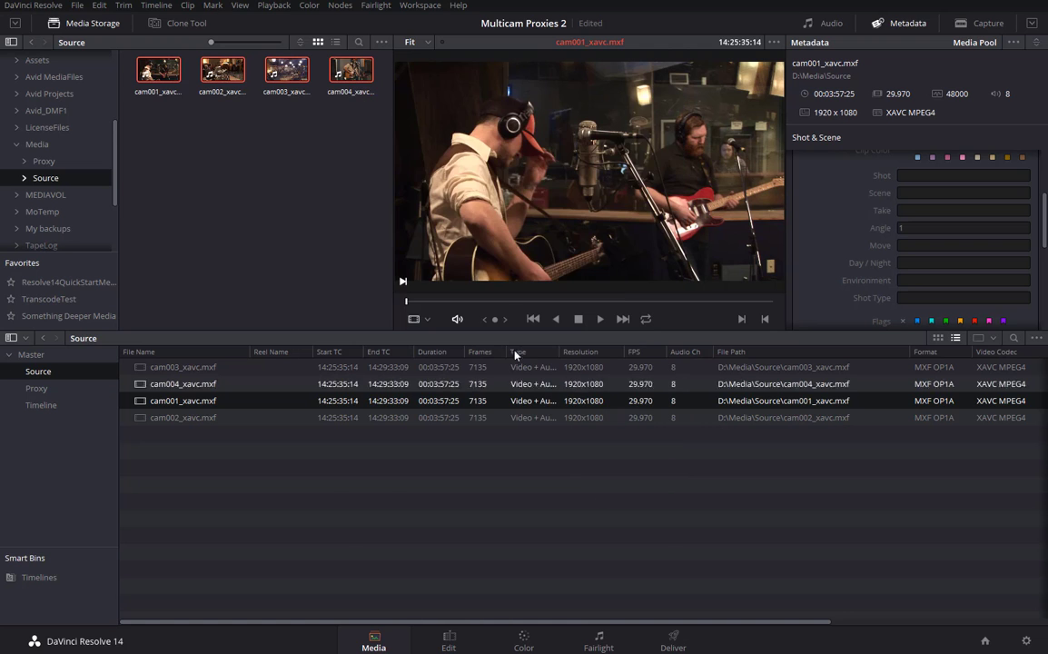
pyautogui.click(426, 303)
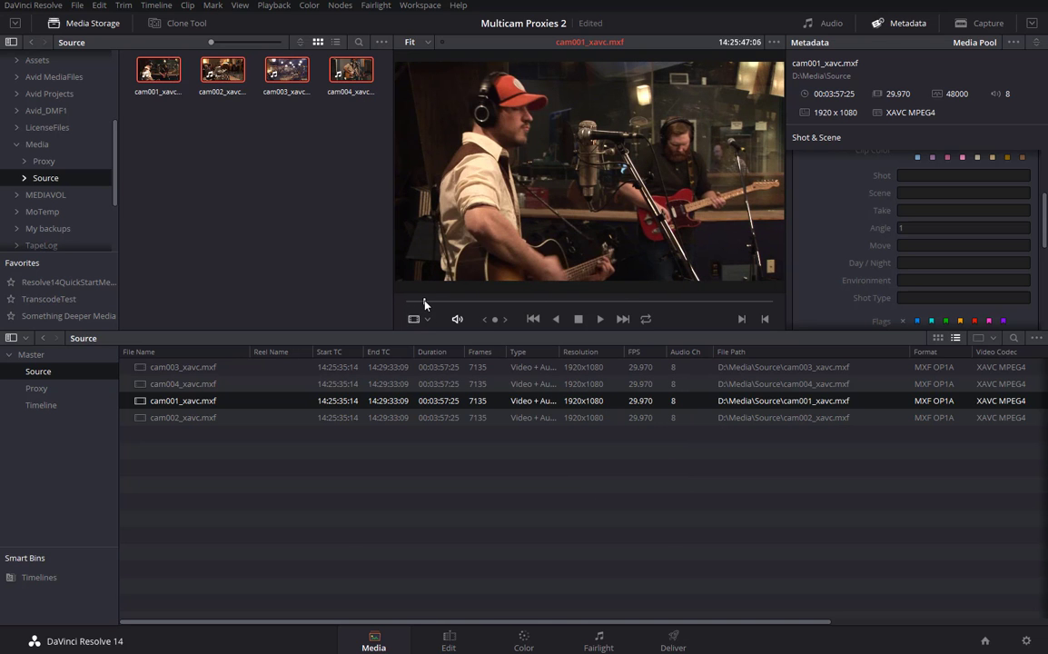
pyautogui.press('Home')
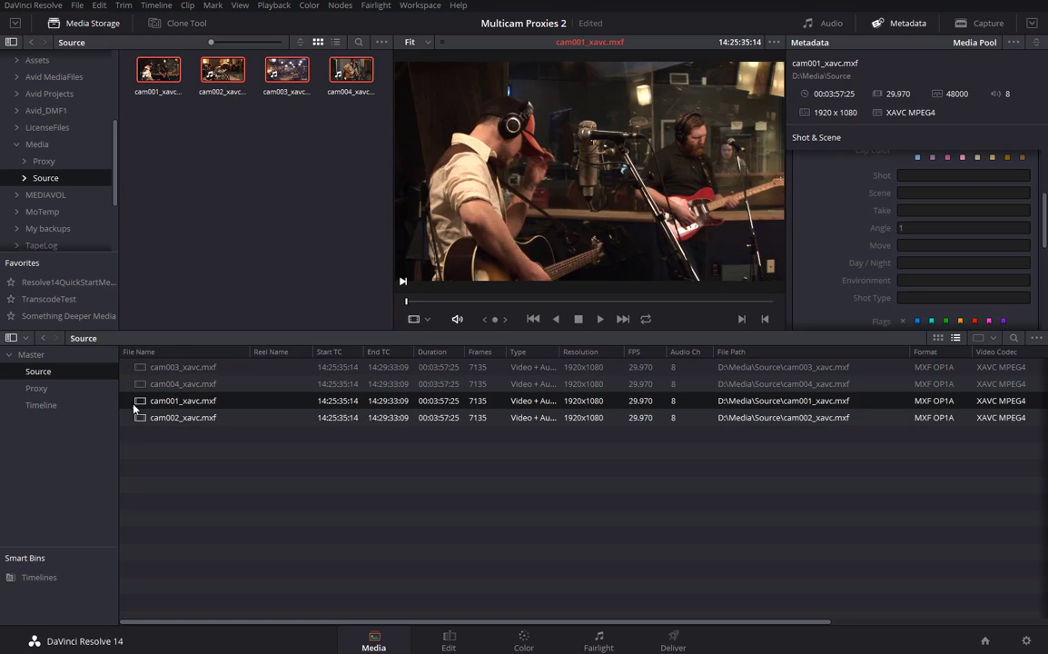
# Copy cam001's start timecode 14:25:35:14 and select all four camera clips.
pyautogui.keyDown('ctrl'); pyautogui.click(368, 384); pyautogui.keyUp('ctrl')
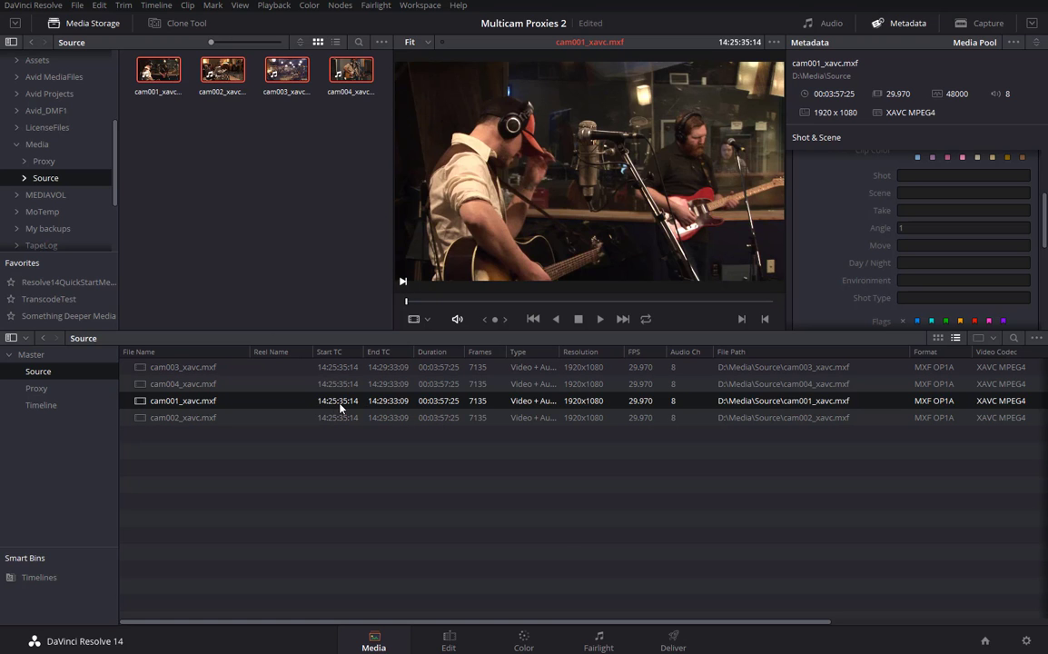
pyautogui.rightClick(165, 406)
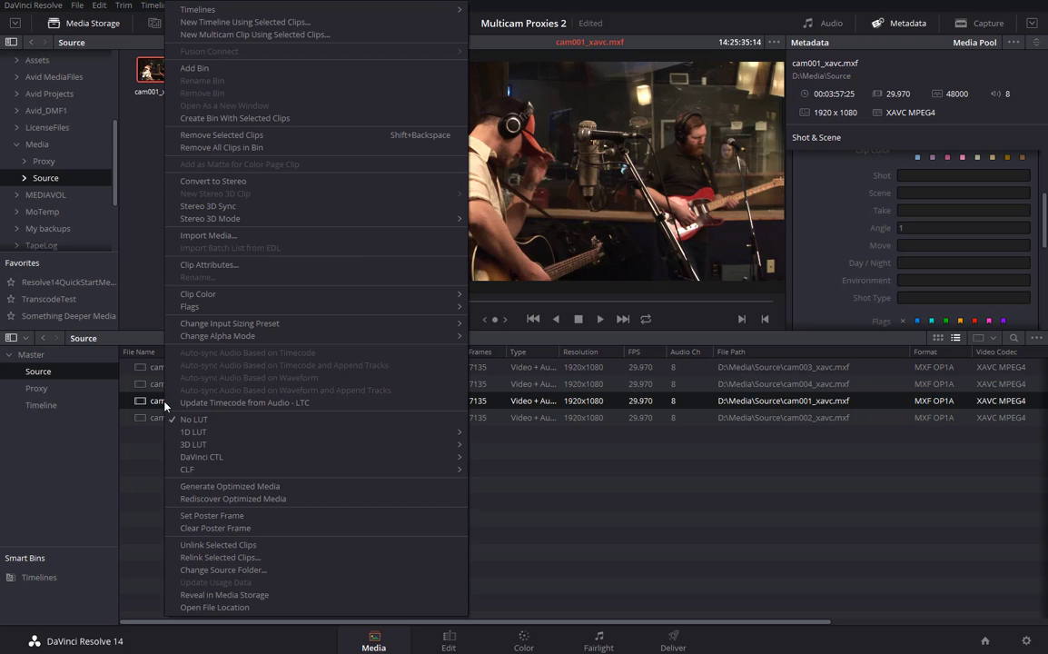
pyautogui.click(210, 264)
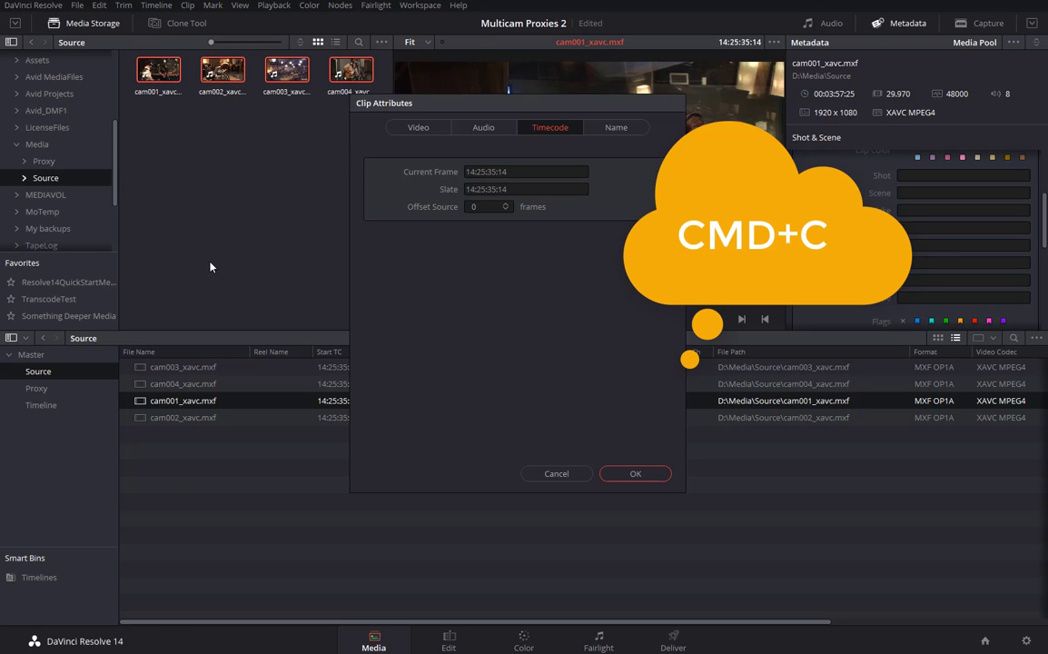
pyautogui.click(525, 172)
pyautogui.hotkey('ctrl', 'c')
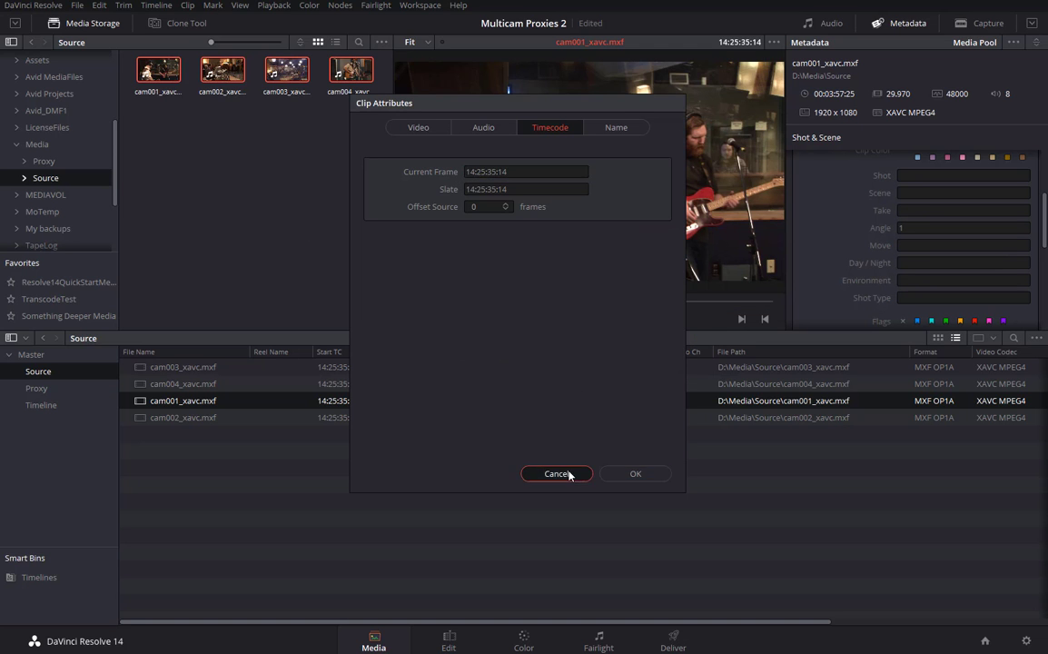
pyautogui.click(552, 473)
pyautogui.click(139, 368)
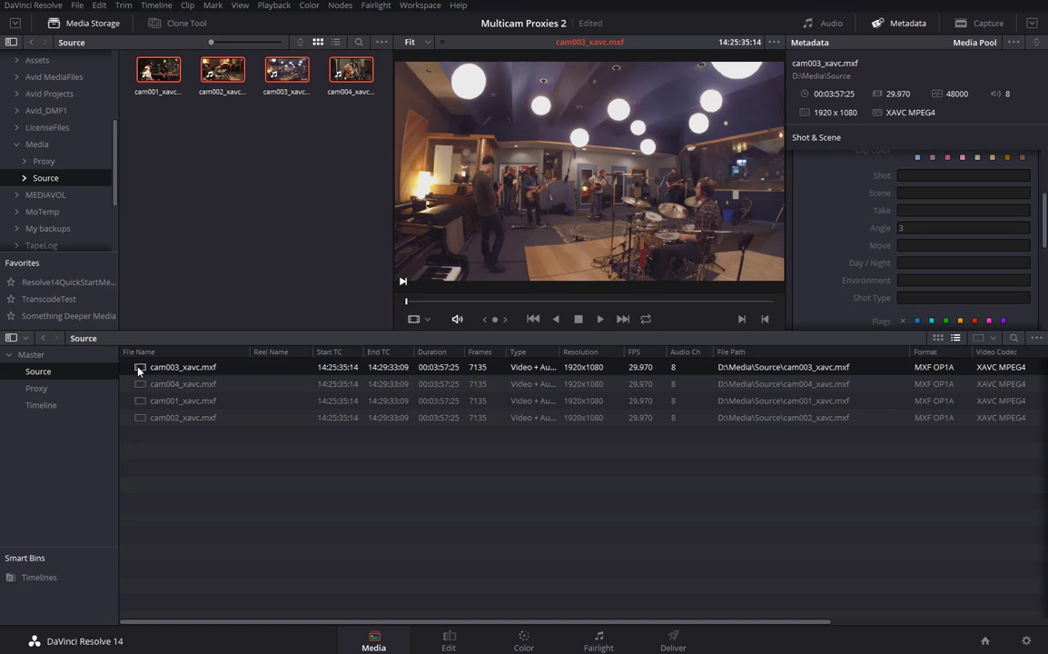
pyautogui.keyDown('shift'); pyautogui.click(147, 420); pyautogui.keyUp('shift')
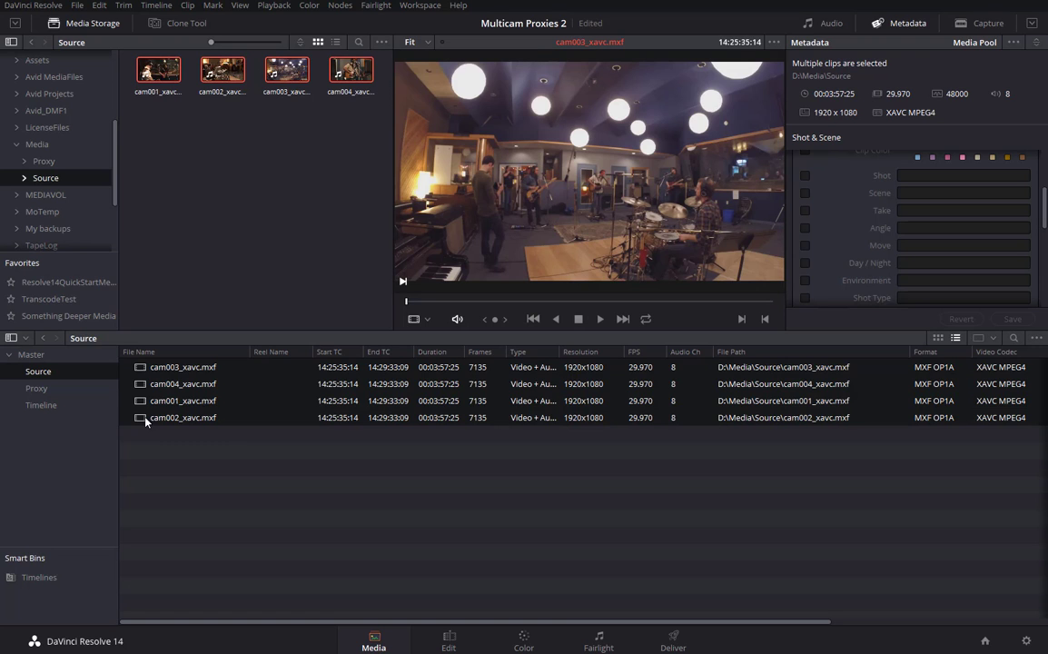
# Create a Multicam clip starting at 14:25:35:14, angles named by Metadata - Angle, sources left in place.
pyautogui.rightClick(136, 371)
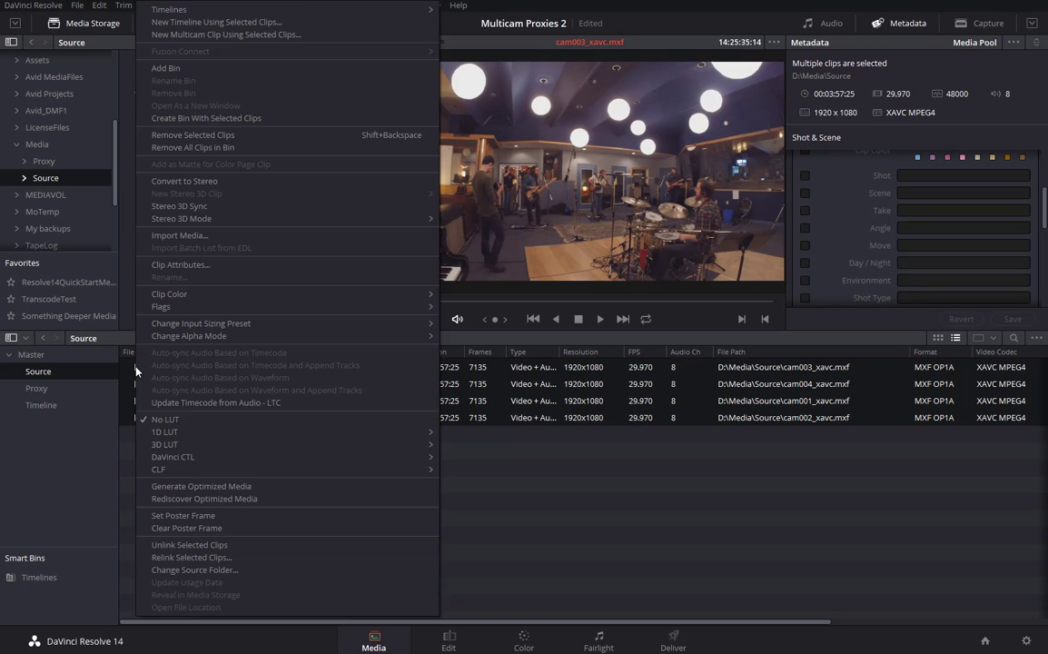
pyautogui.click(186, 35)
pyautogui.hotkey('shift', 'Tab')
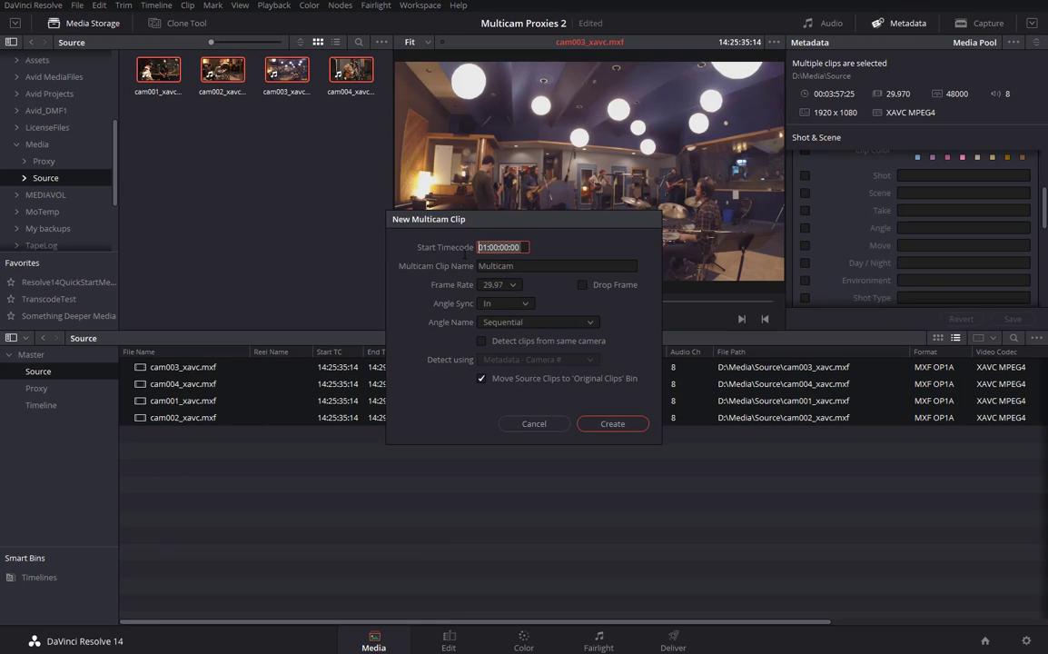
pyautogui.hotkey('ctrl', 'v')
pyautogui.click(591, 324)
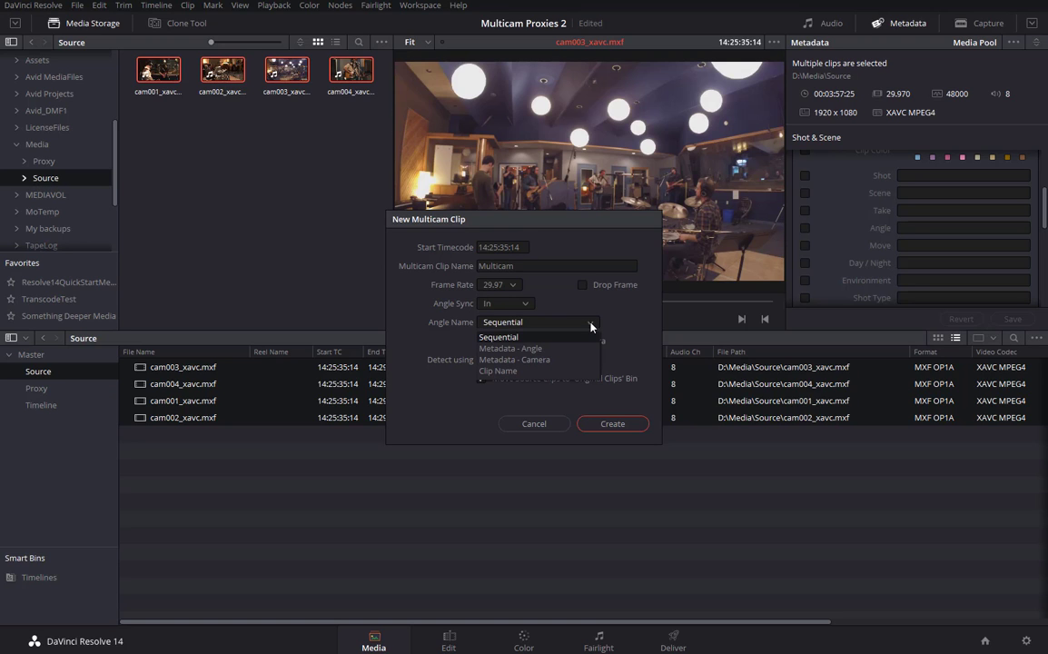
pyautogui.click(533, 349)
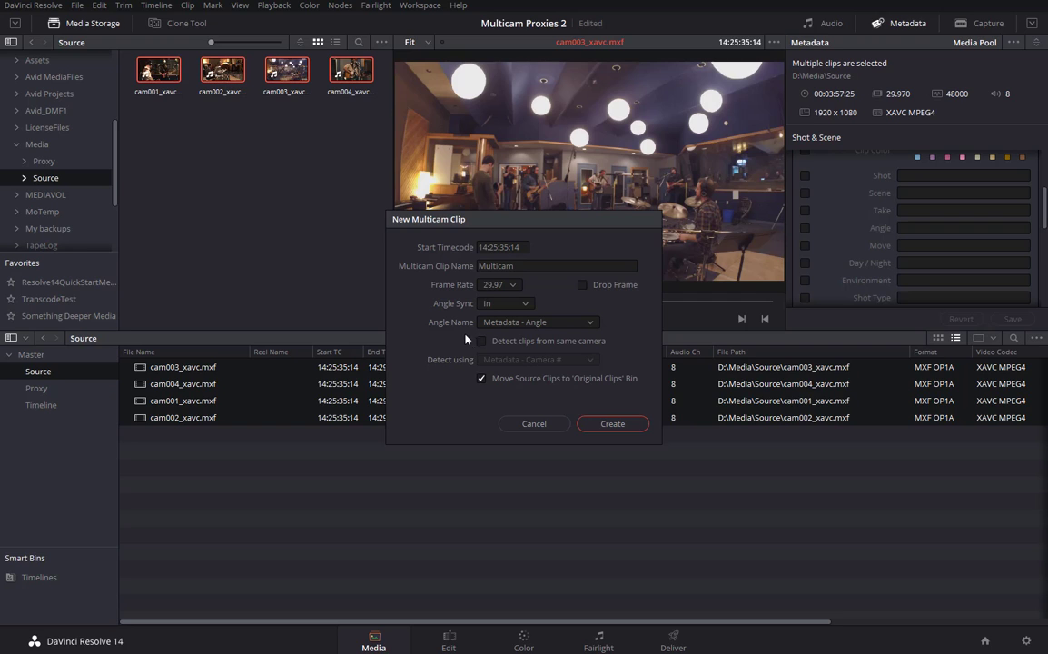
pyautogui.click(482, 380)
pyautogui.click(613, 424)
pyautogui.click(152, 434)
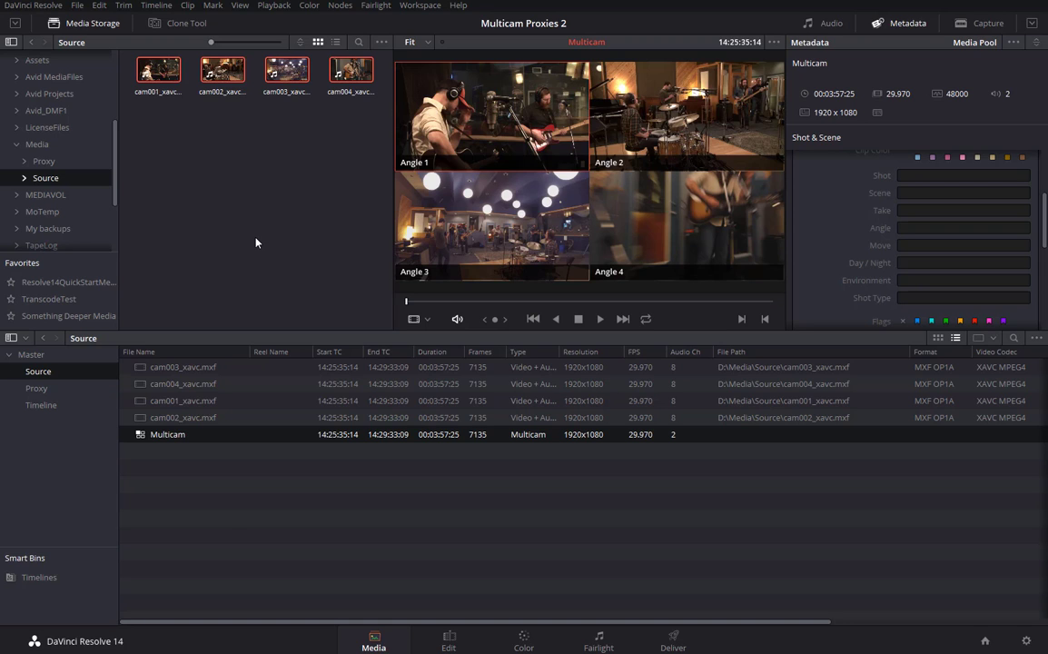
# Create Timeline 1 from the Multicam clip with Use Selected Mark In/Out unchecked.
pyautogui.rightClick(140, 437)
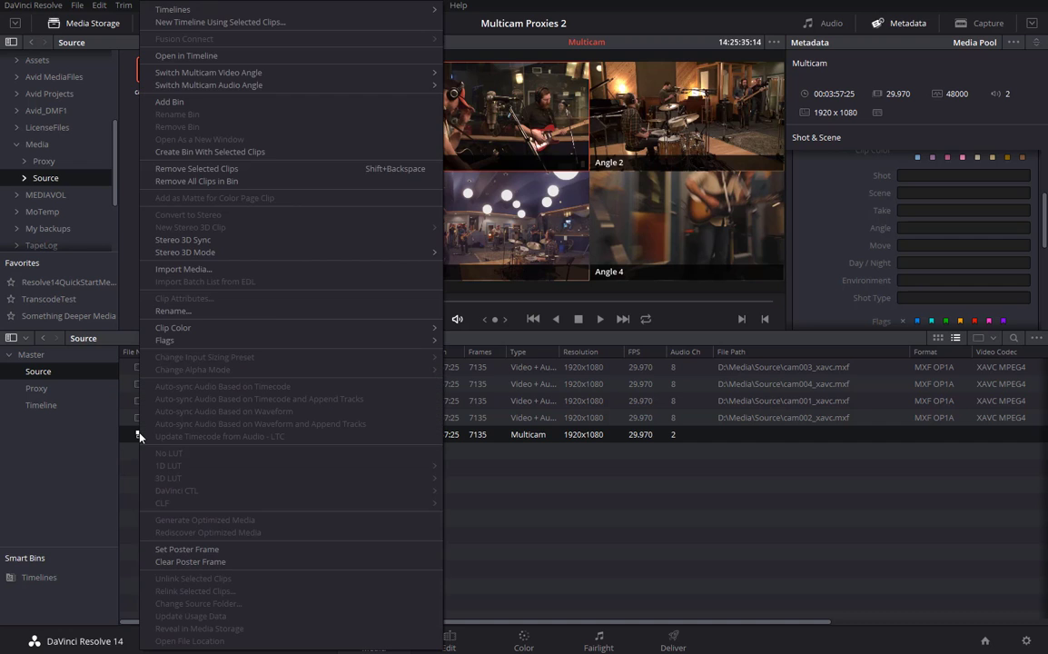
pyautogui.click(214, 22)
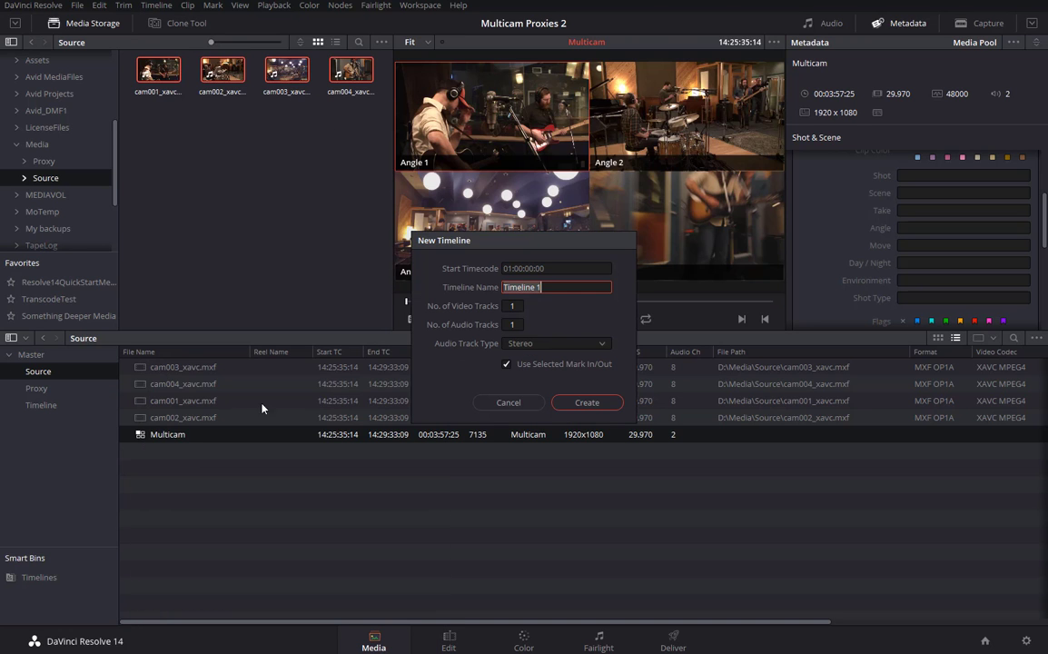
pyautogui.click(506, 364)
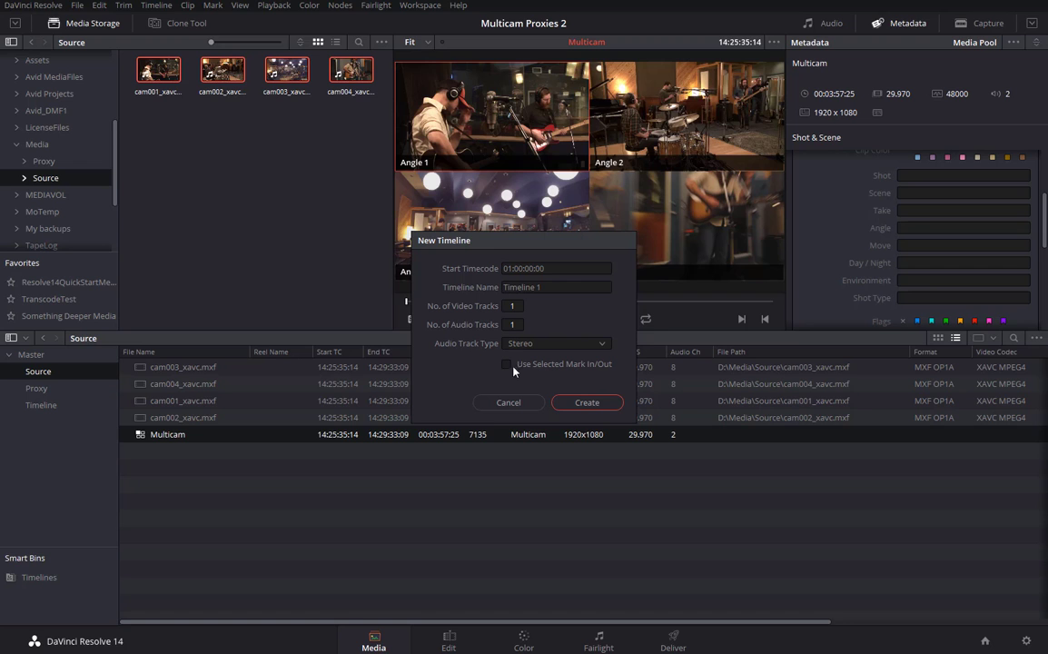
pyautogui.click(585, 402)
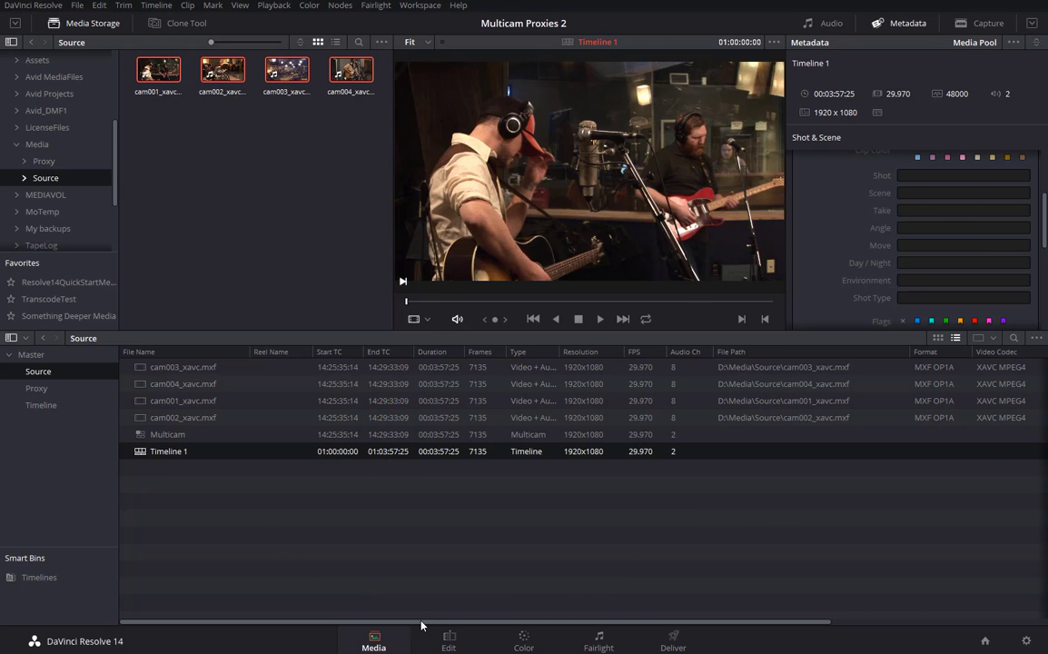
pyautogui.click(448, 638)
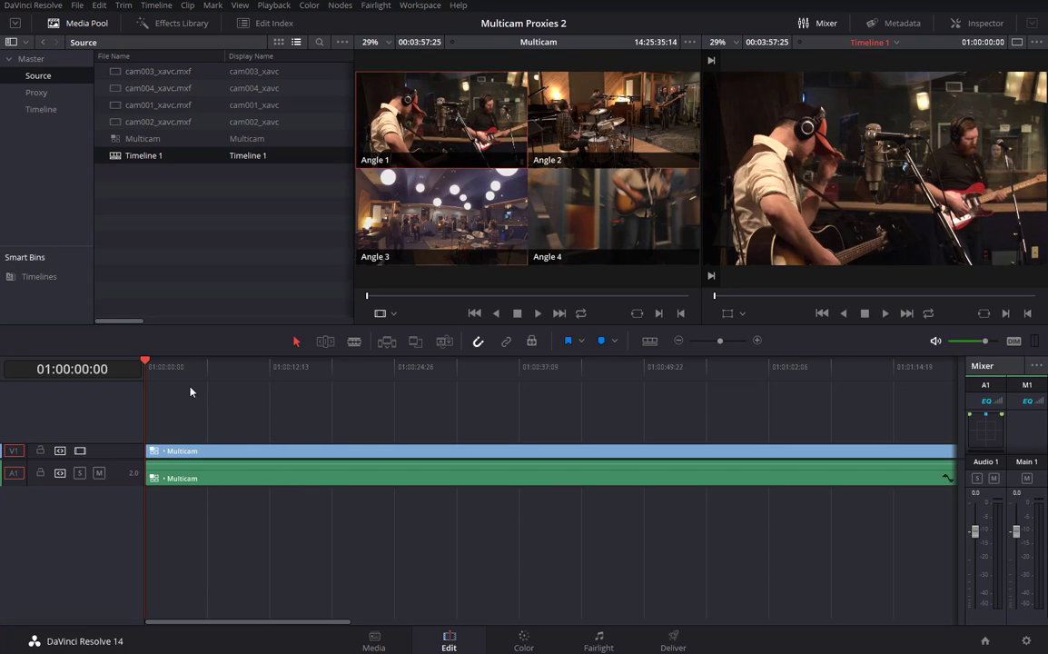
# Show the four multicam angles in the source viewer with video-only switching, playhead at the start.
pyautogui.click(394, 313)
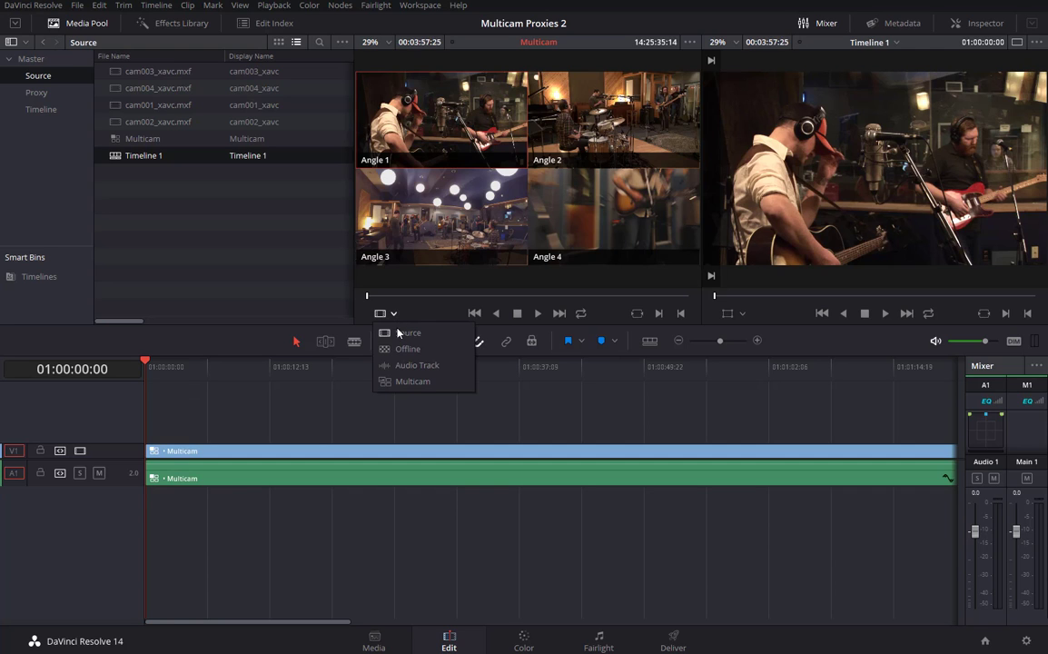
pyautogui.click(409, 382)
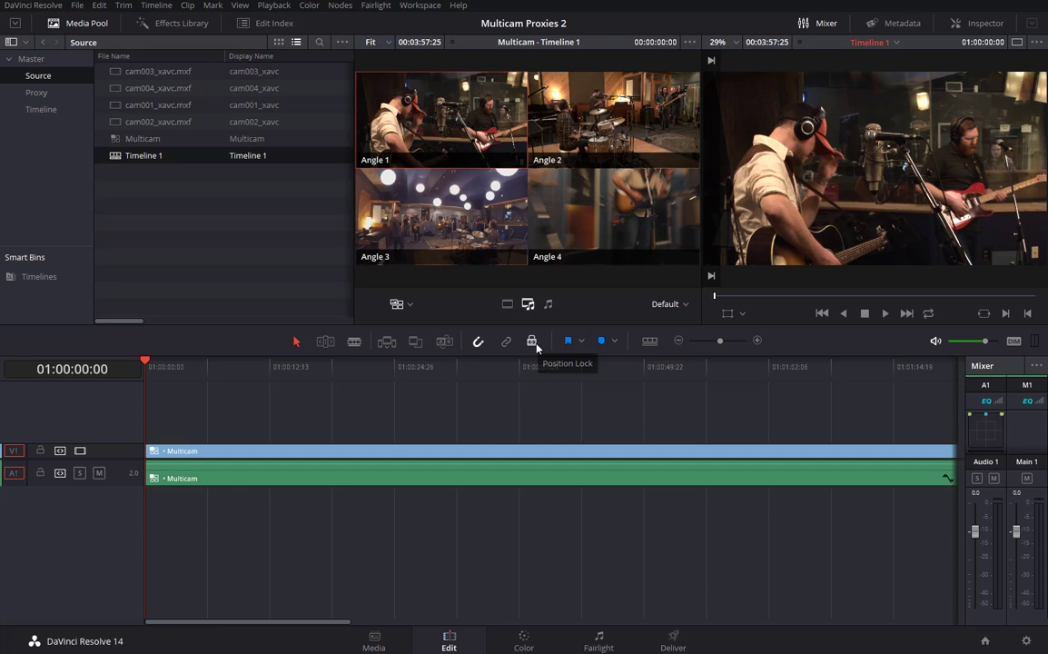
pyautogui.click(507, 303)
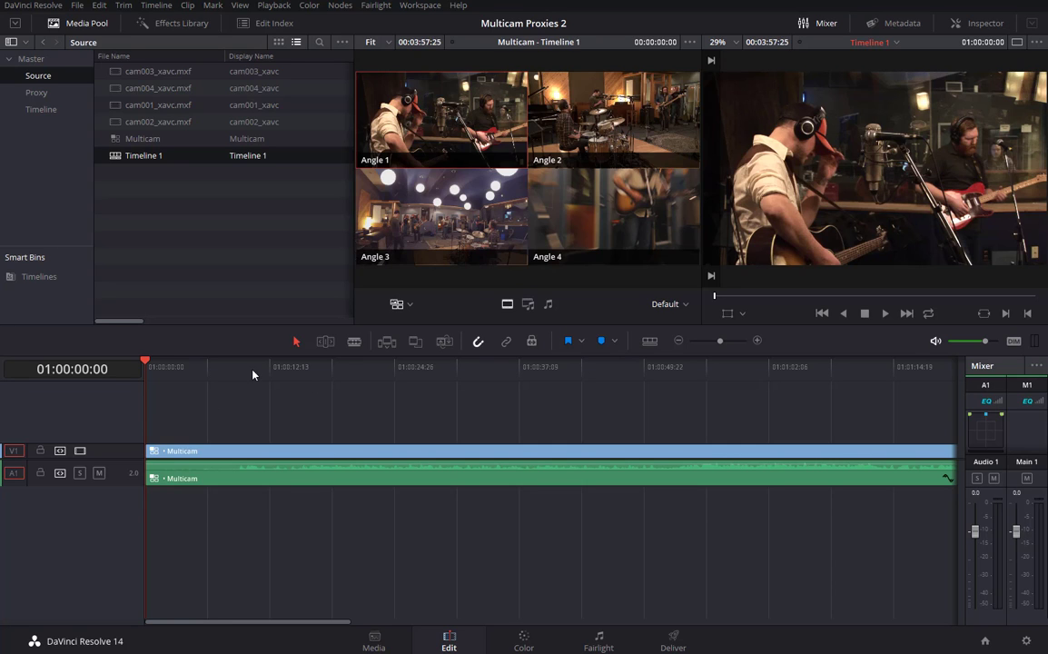
pyautogui.click(151, 367)
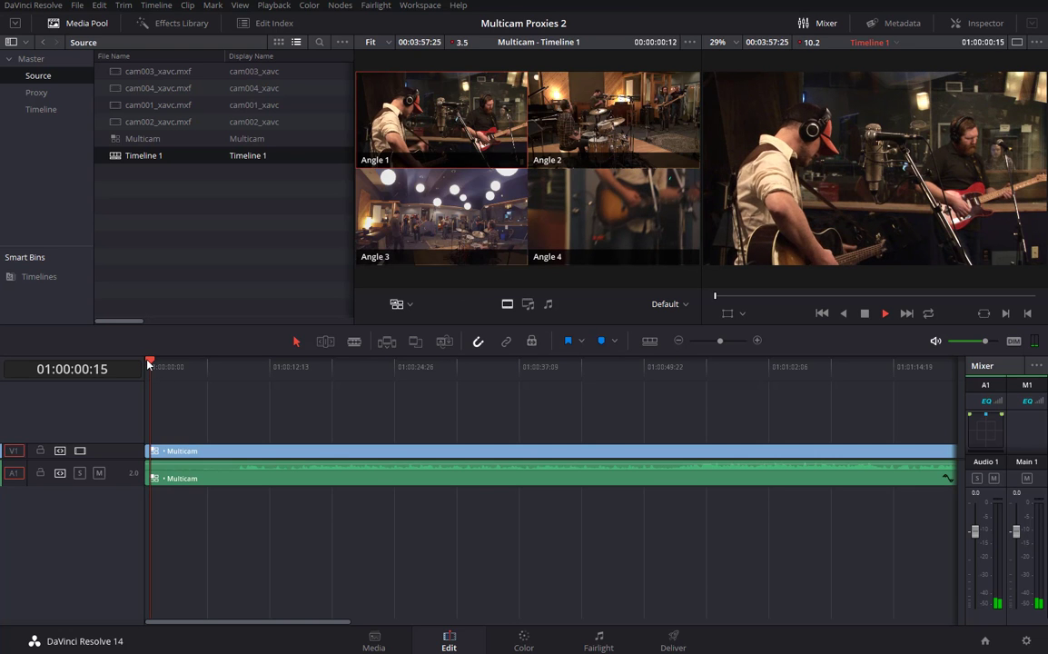
# Play Timeline 1 and cut live to Angle 2, then Angle 3, then Angle 4.
pyautogui.press('space')
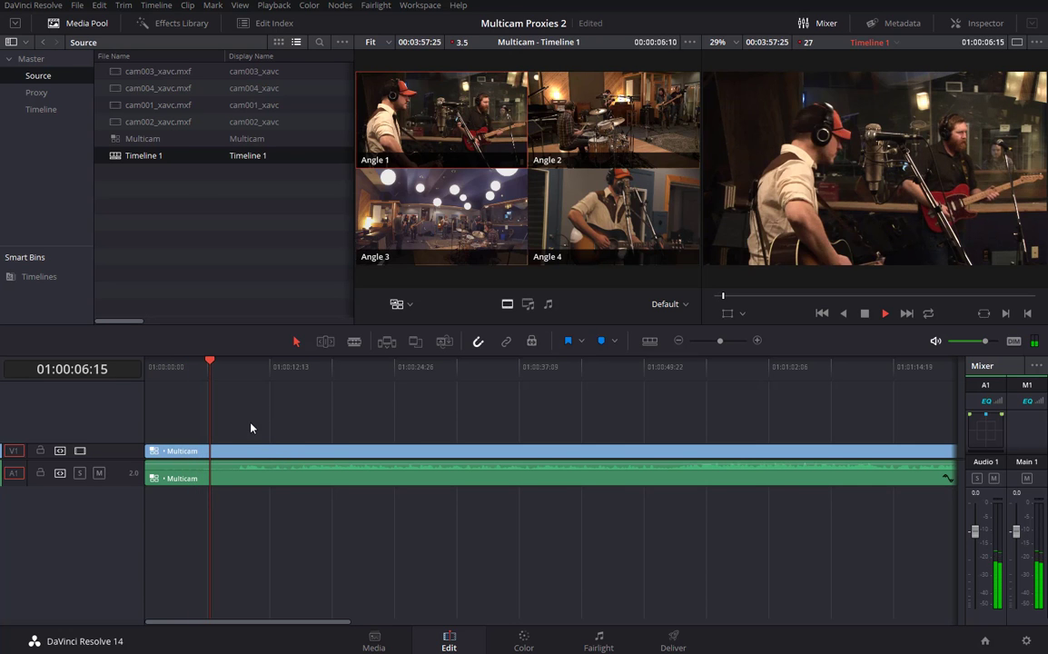
pyautogui.click(601, 116)
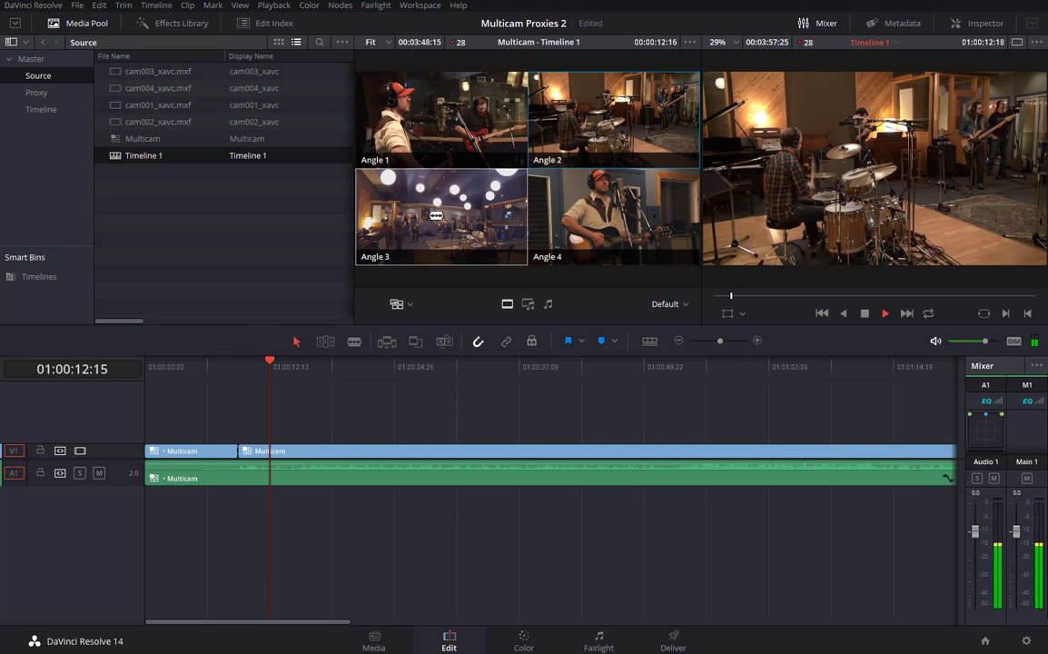
pyautogui.click(436, 215)
pyautogui.click(628, 207)
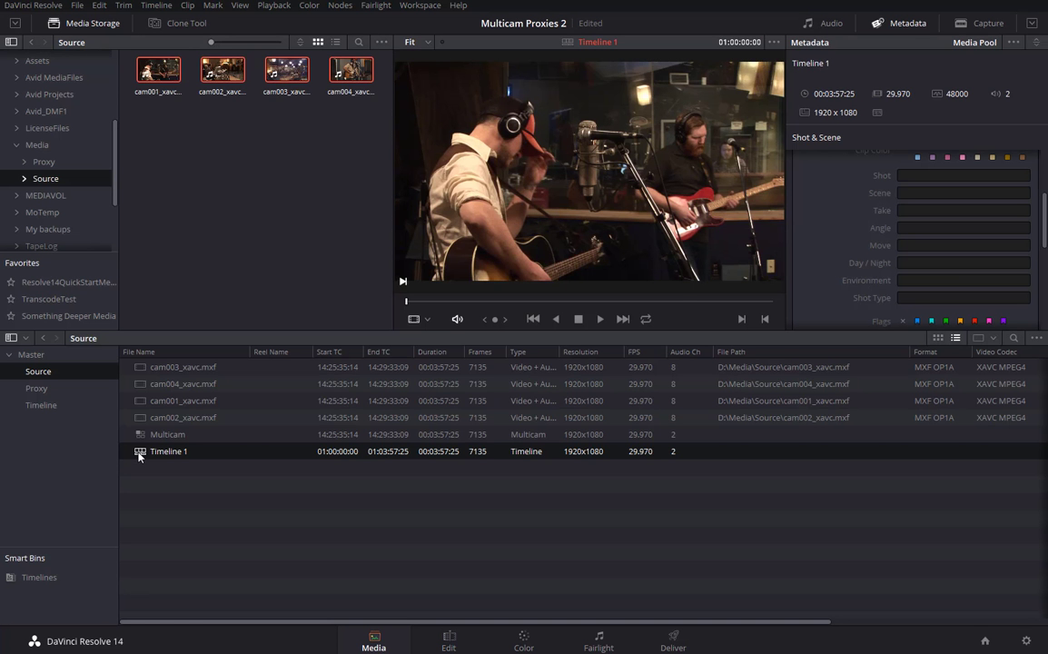
# Remove Timeline 1 from the media pool.
pyautogui.press('Delete')
pyautogui.click(636, 362)
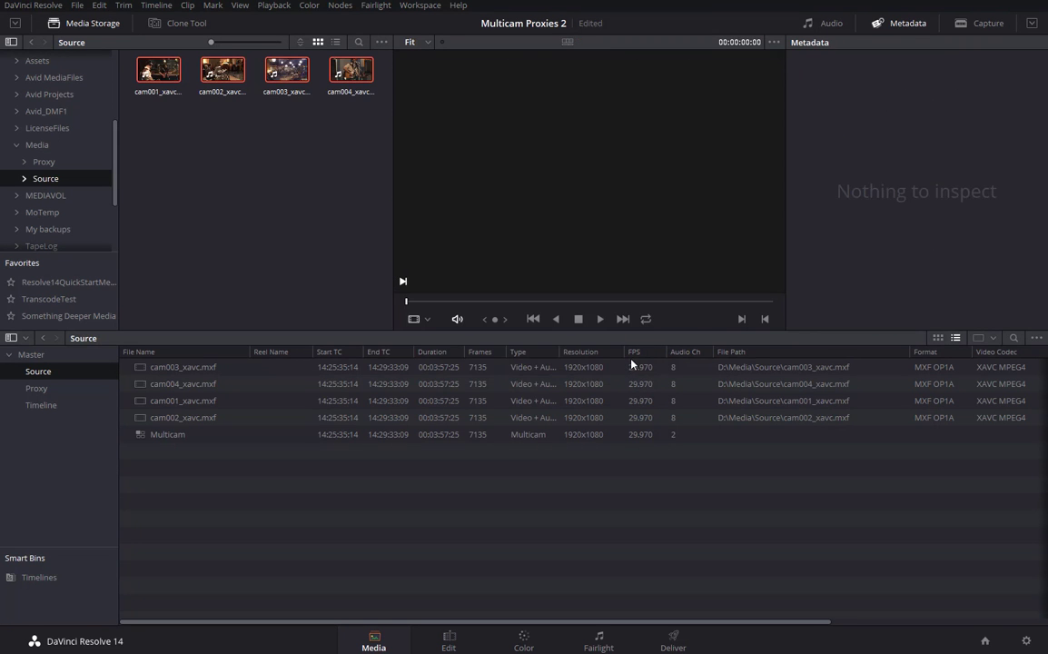
pyautogui.click(144, 435)
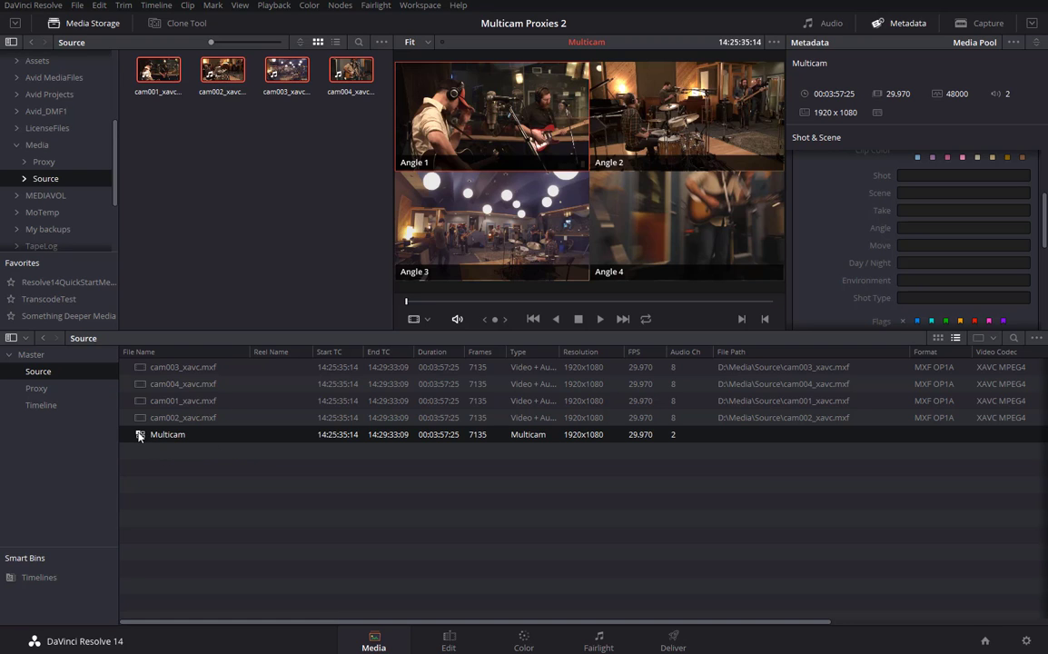
pyautogui.click(167, 478)
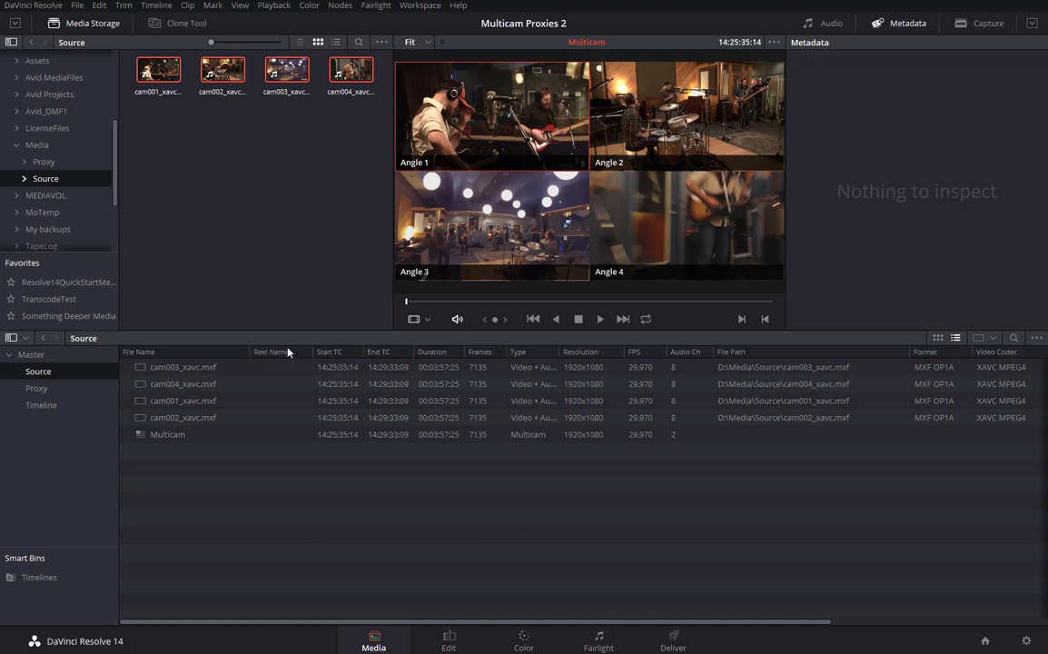
# Select the four camera source clips in the Source bin.
pyautogui.click(141, 371)
pyautogui.keyDown('shift'); pyautogui.click(150, 417); pyautogui.keyUp('shift')
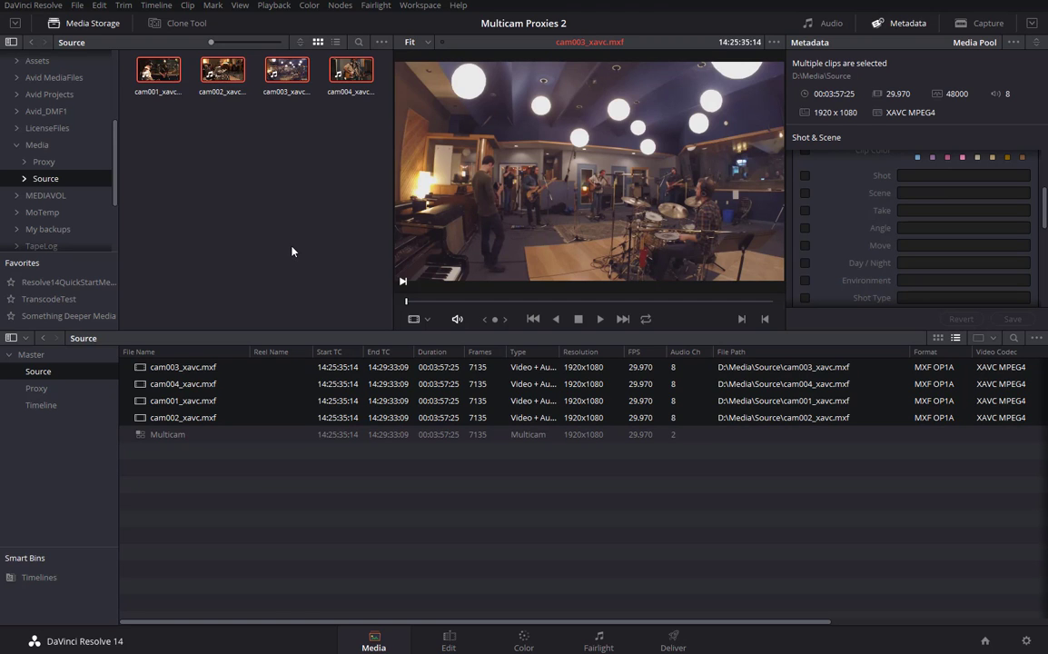
pyautogui.click(77, 9)
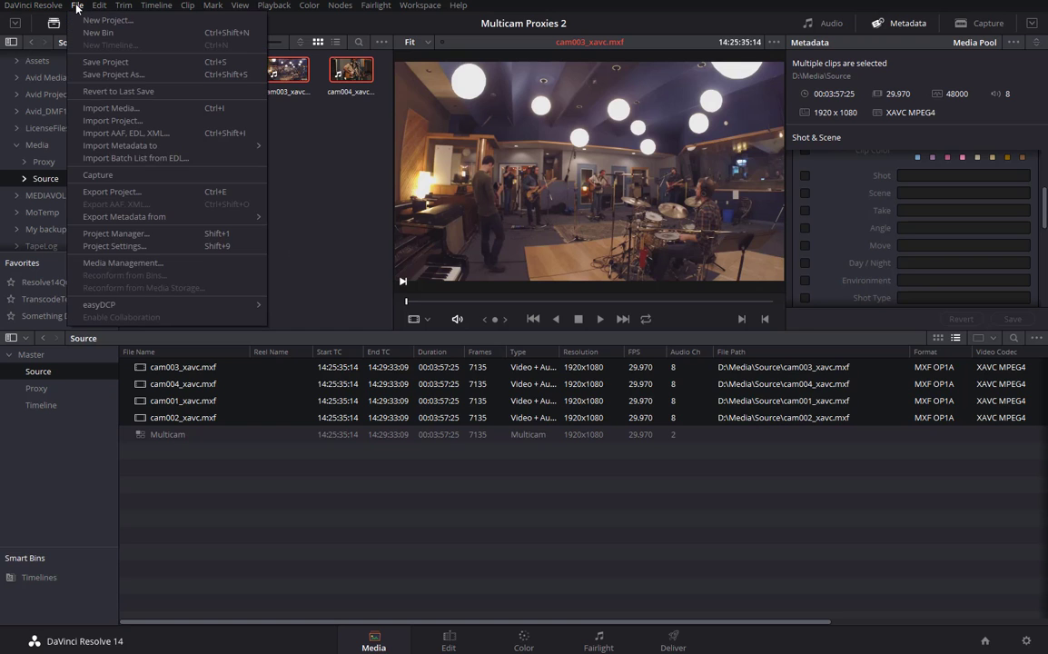
# Set Media Management to transcode the four selected clips into D:\Media\Proxy.
pyautogui.click(140, 266)
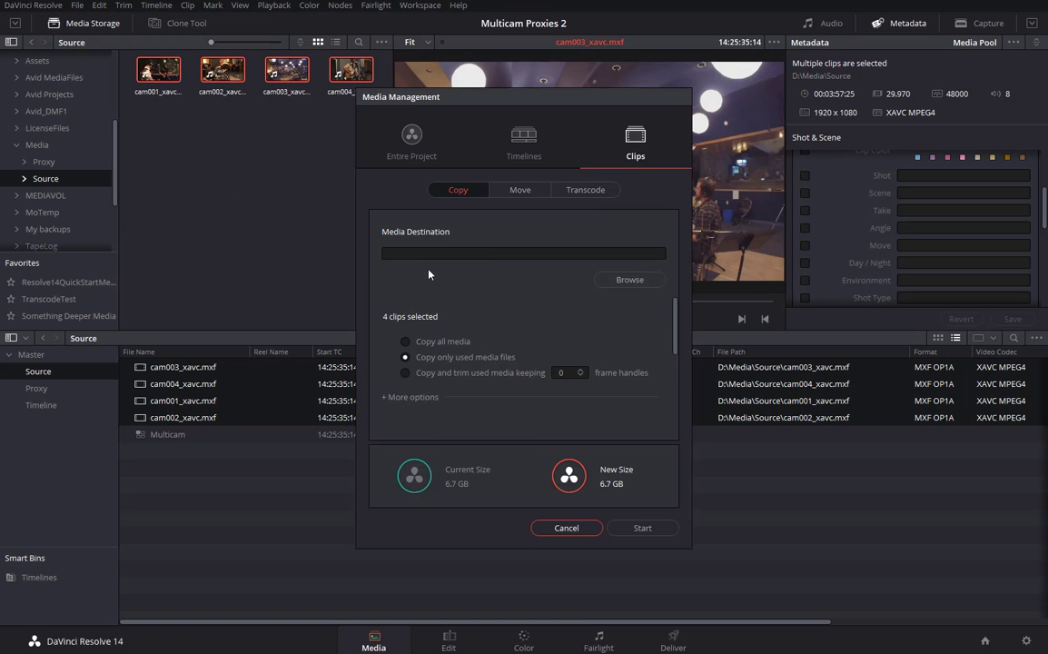
pyautogui.click(598, 191)
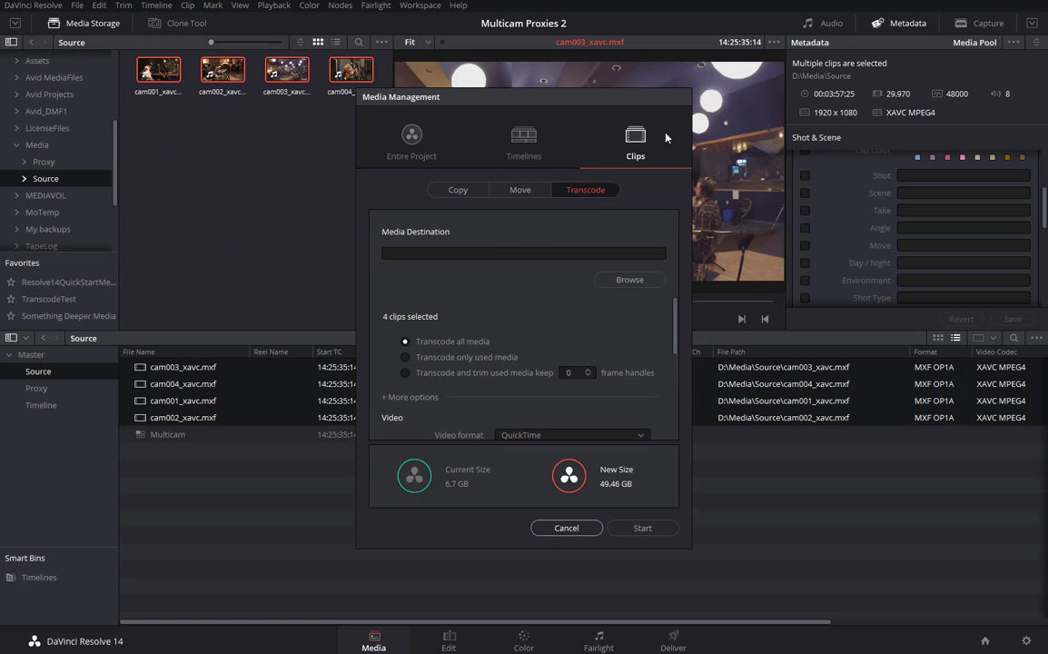
pyautogui.click(633, 281)
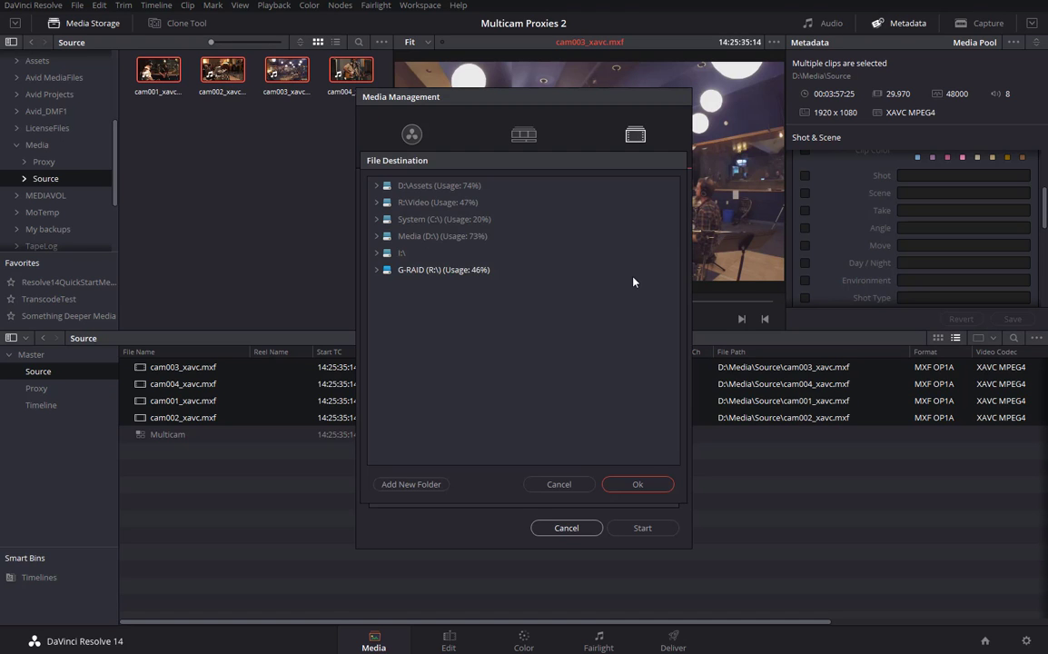
pyautogui.click(376, 237)
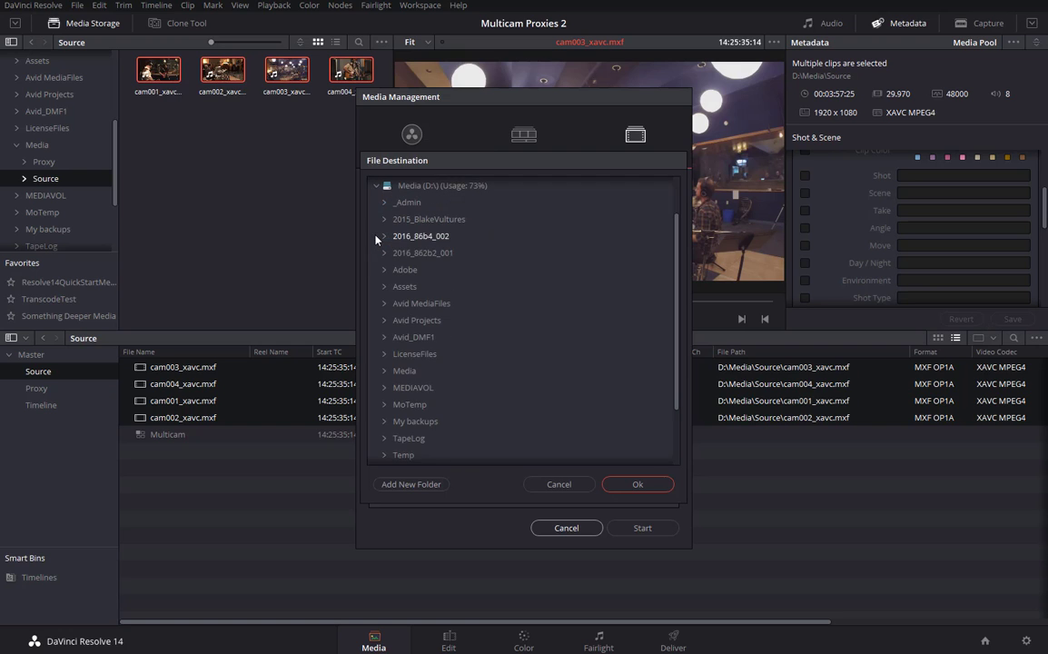
pyautogui.click(385, 372)
pyautogui.click(411, 389)
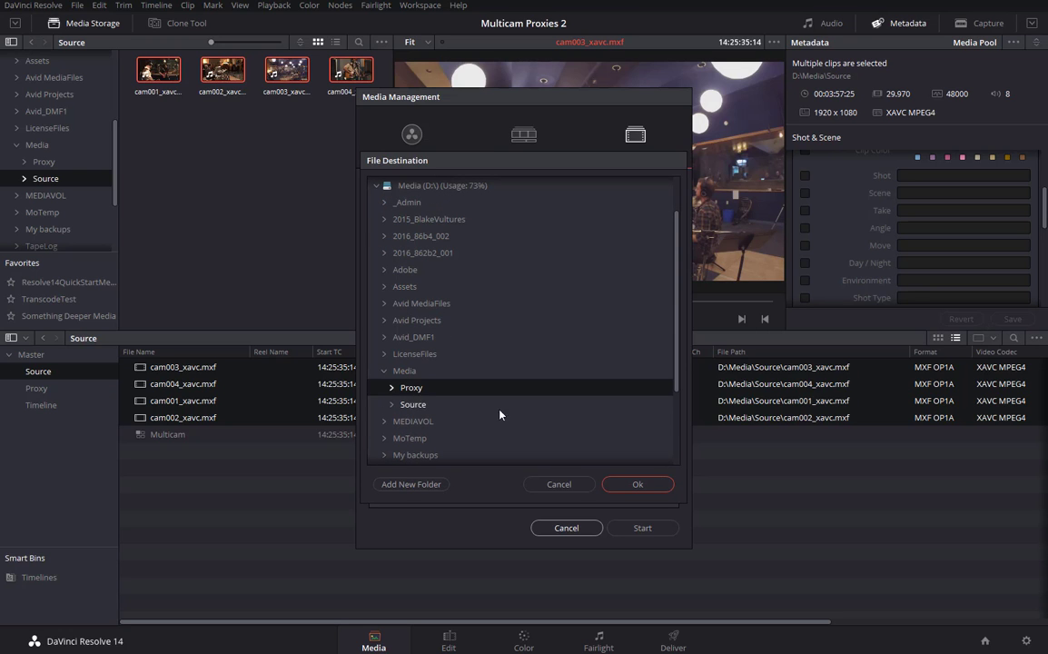
pyautogui.click(633, 484)
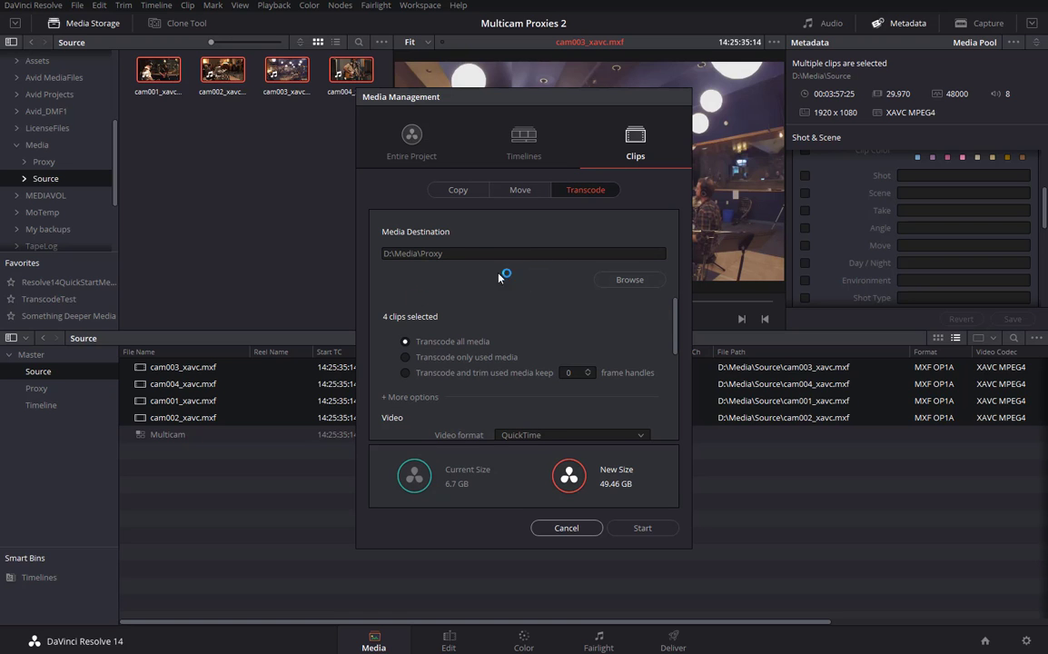
pyautogui.scroll(-3, 626, 359)
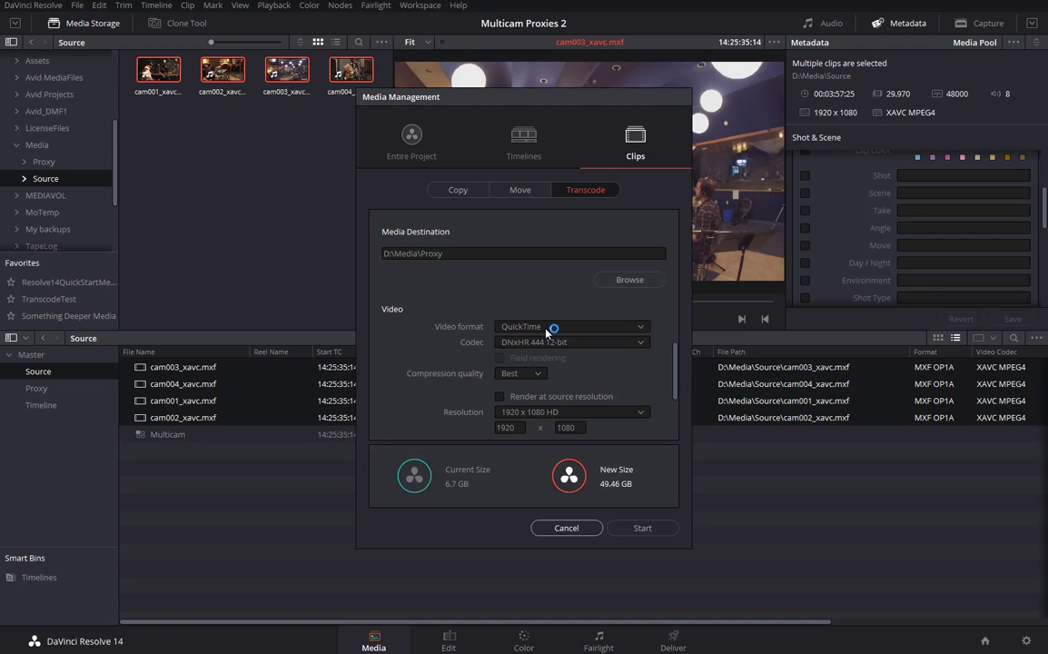
# Switch the codec to DNxHD 1080p 36 8-bit and start transcoding the four clips.
pyautogui.click(642, 344)
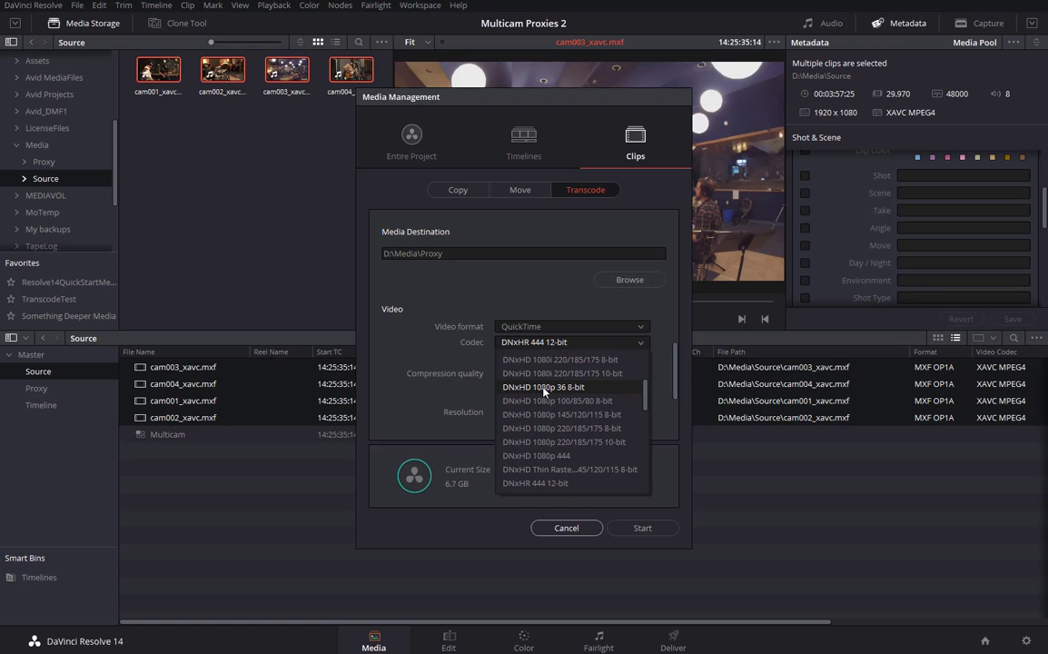
pyautogui.click(544, 387)
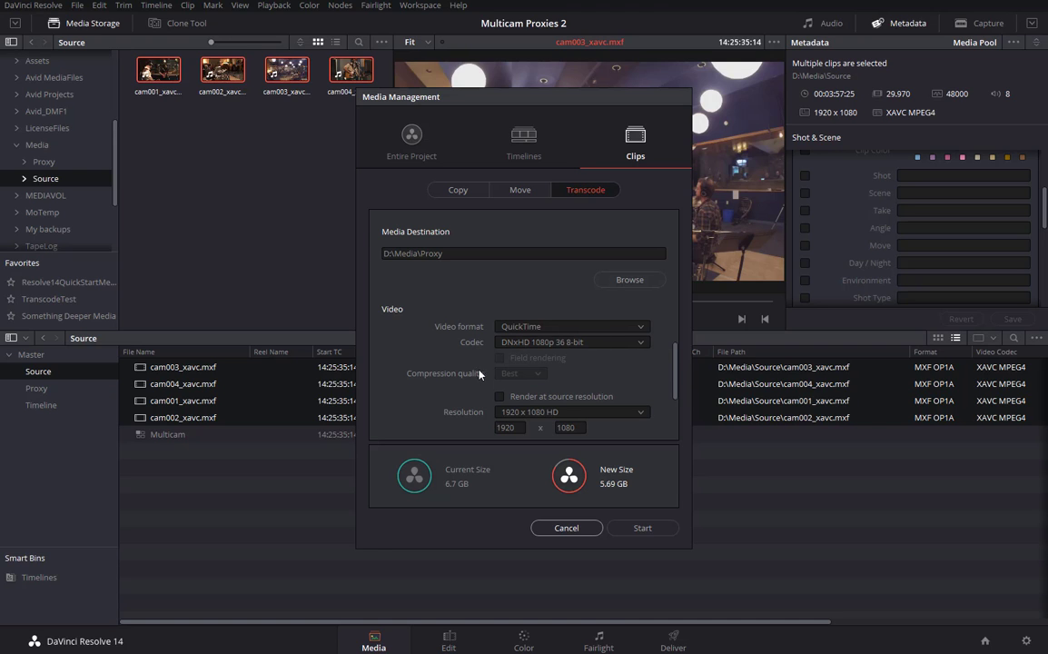
pyautogui.moveTo(674, 395); pyautogui.dragTo(674, 406)
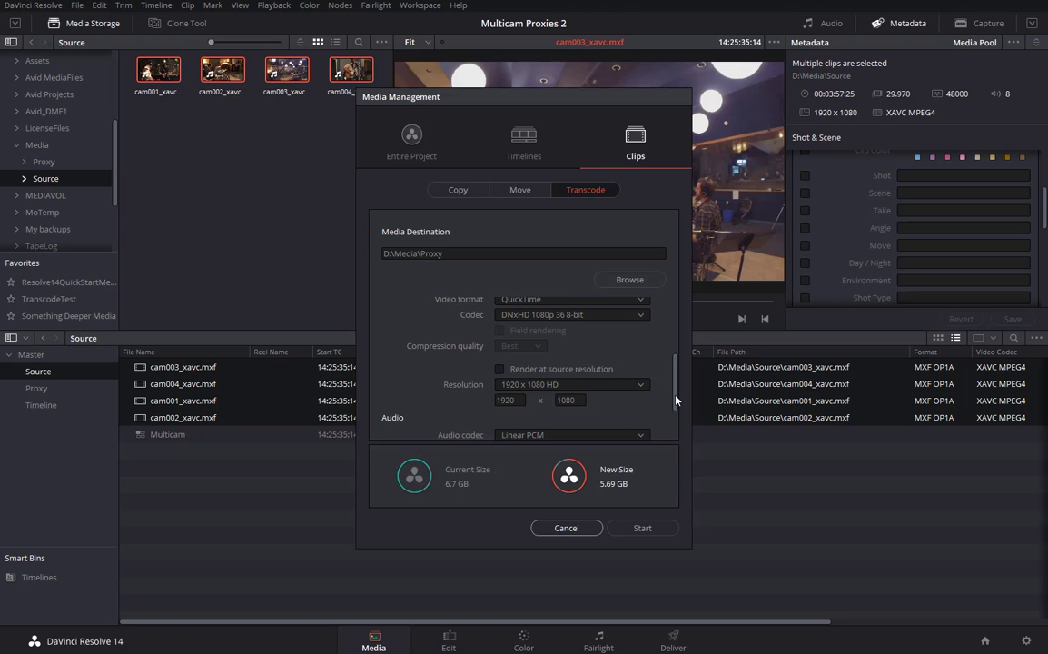
pyautogui.moveTo(675, 400)
pyautogui.mouseDown()
pyautogui.moveTo(678, 409)
pyautogui.moveTo(677, 386)
pyautogui.moveTo(681, 433)
pyautogui.moveTo(677, 385)
pyautogui.mouseUp()
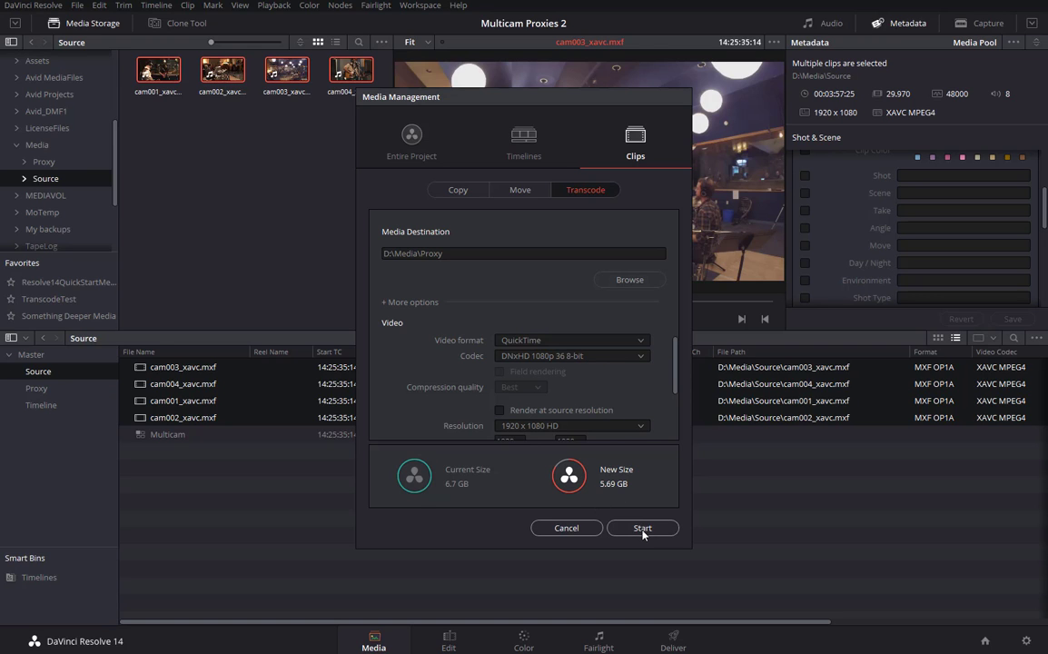
pyautogui.click(644, 530)
pyautogui.click(643, 529)
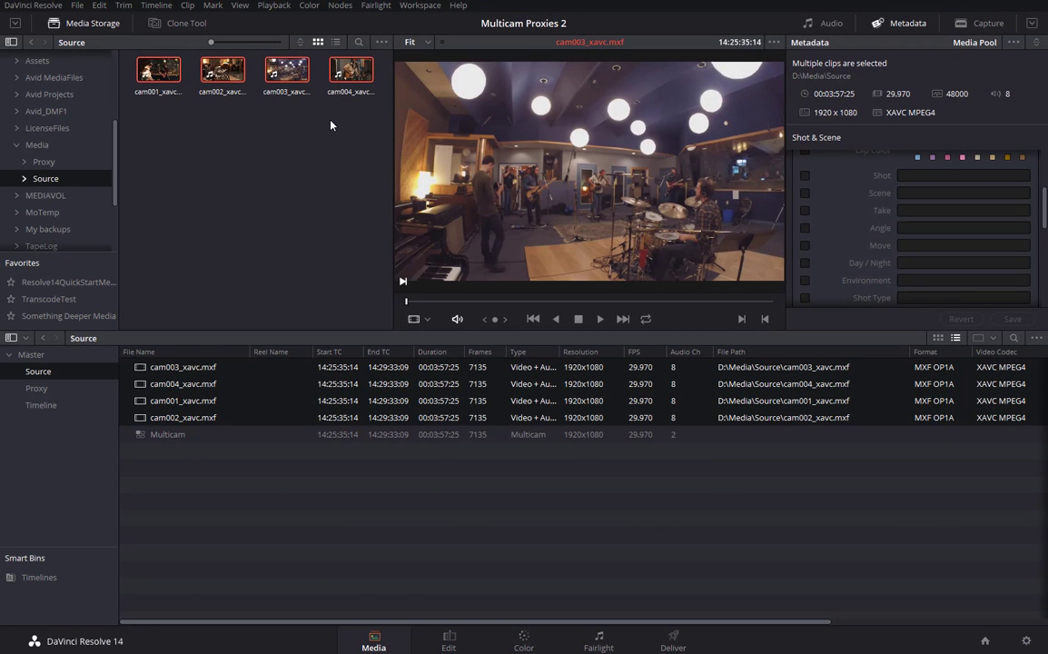
# Add the four proxy clips cam001–cam004_xavc.mov from Media > Proxy to the Proxy bin.
pyautogui.click(45, 163)
pyautogui.click(150, 72)
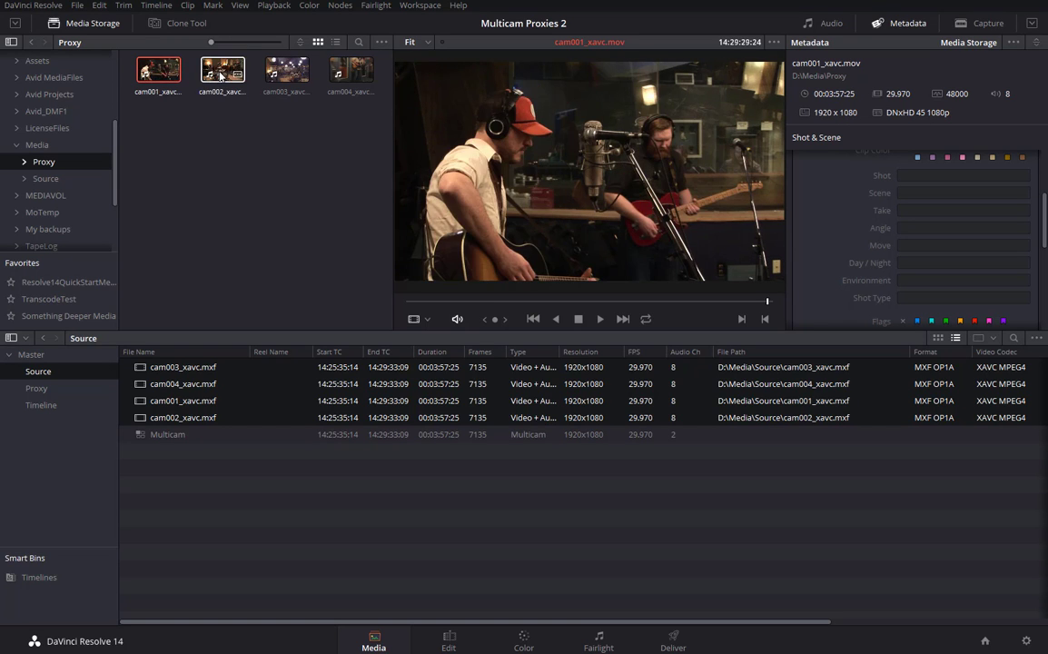
pyautogui.keyDown('shift'); pyautogui.click(336, 71); pyautogui.keyUp('shift')
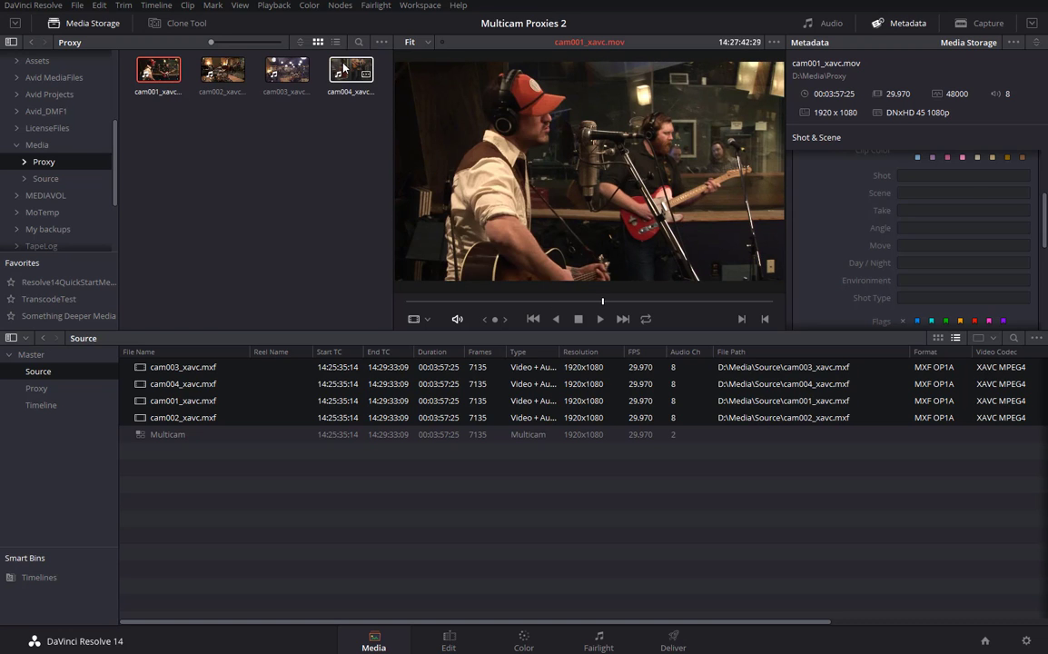
pyautogui.moveTo(154, 69); pyautogui.dragTo(38, 392)
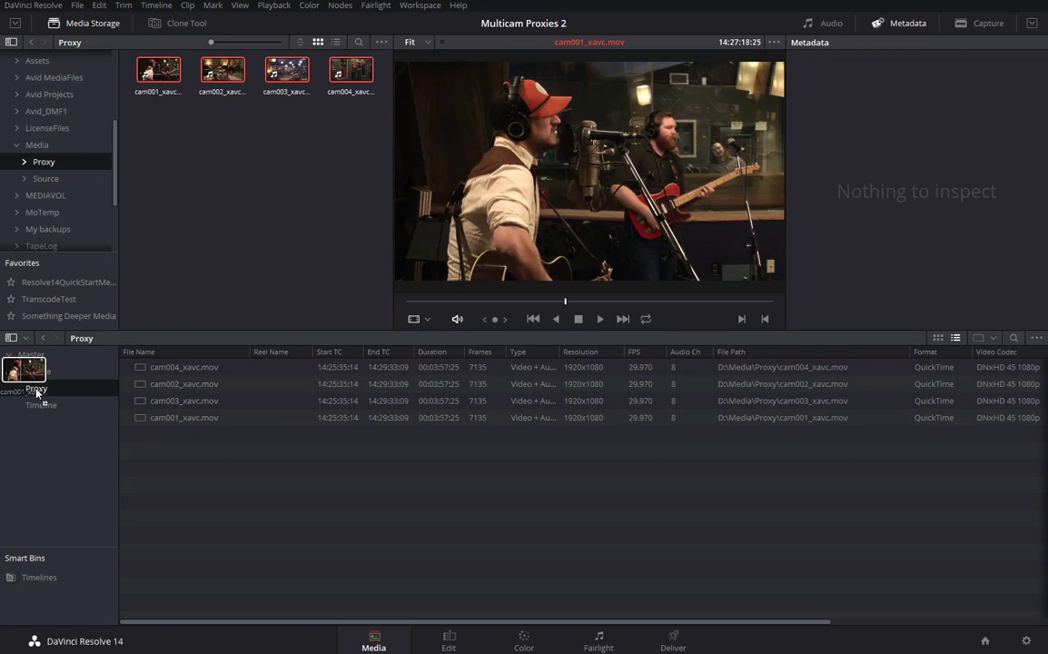
pyautogui.click(36, 393)
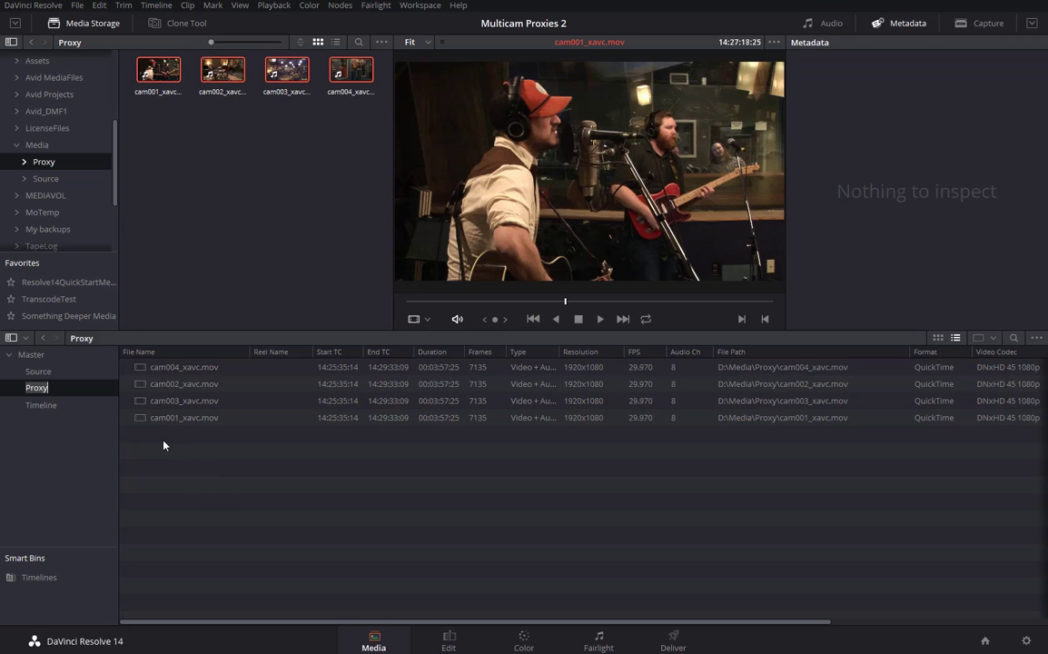
# Enter Angle values 4, 2 and 1 for cam004, cam002 and cam001 in the Metadata panel.
pyautogui.click(141, 369)
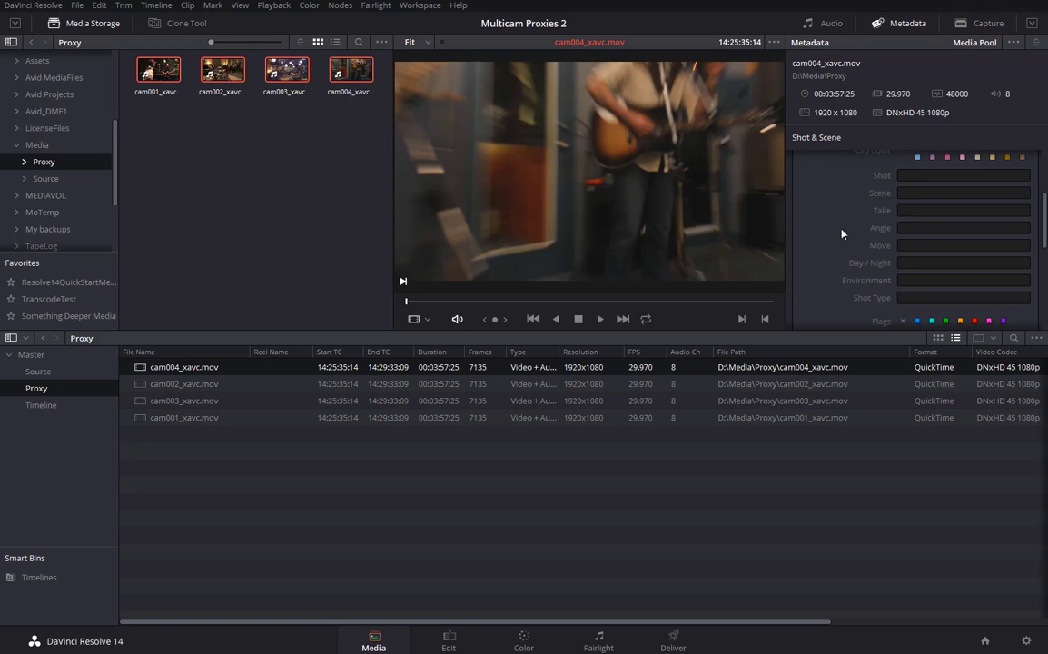
pyautogui.click(918, 227)
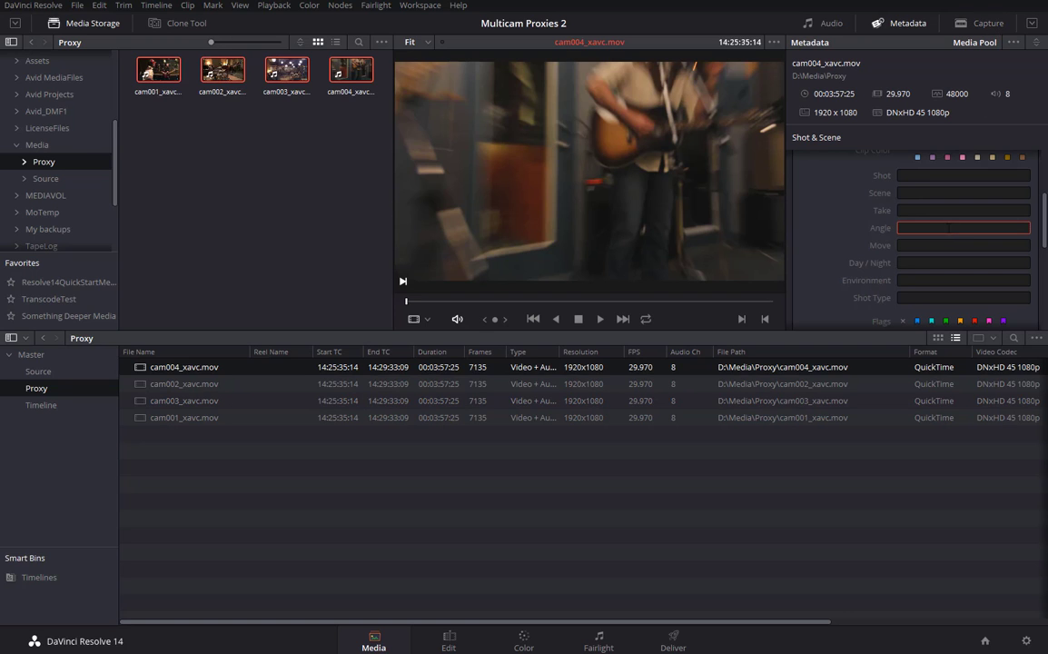
pyautogui.write('4')
pyautogui.click(205, 384)
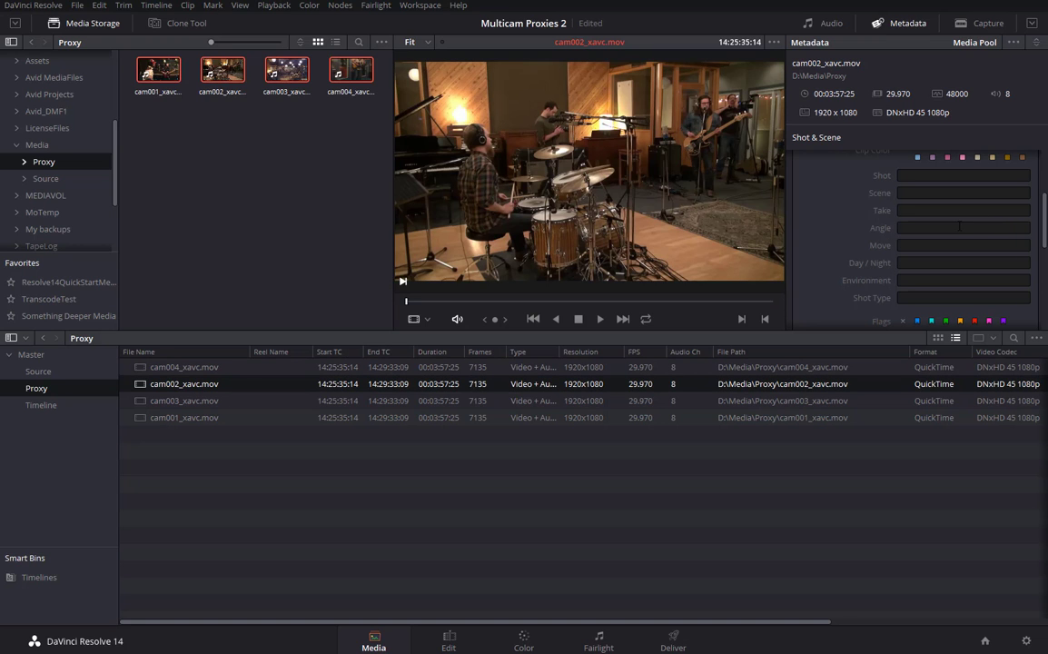
pyautogui.click(959, 226)
pyautogui.write('2')
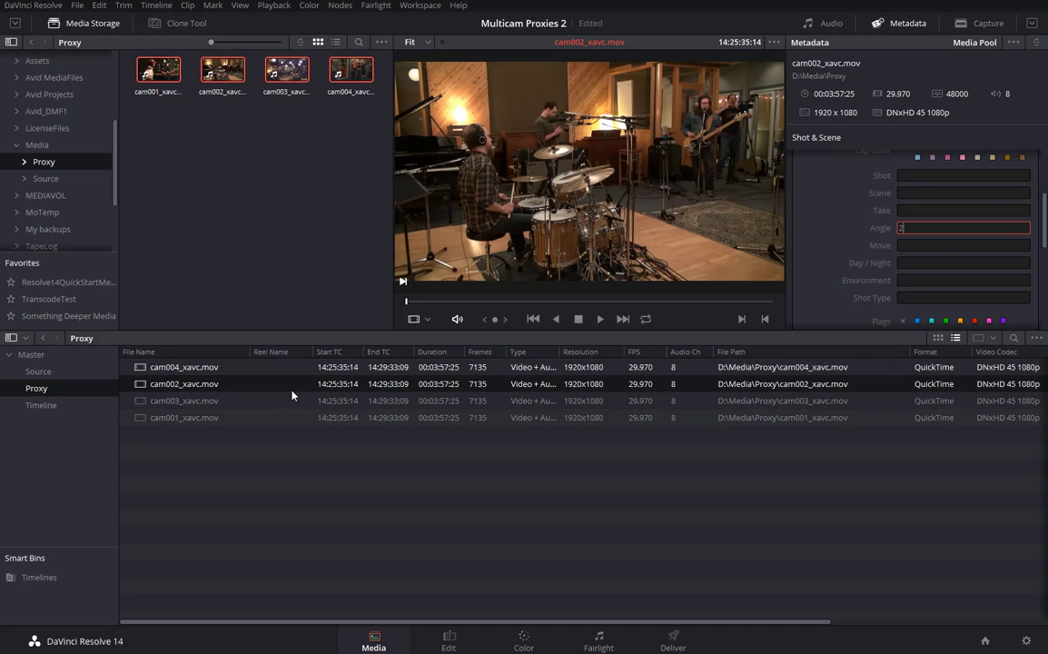
pyautogui.click(195, 400)
pyautogui.click(935, 229)
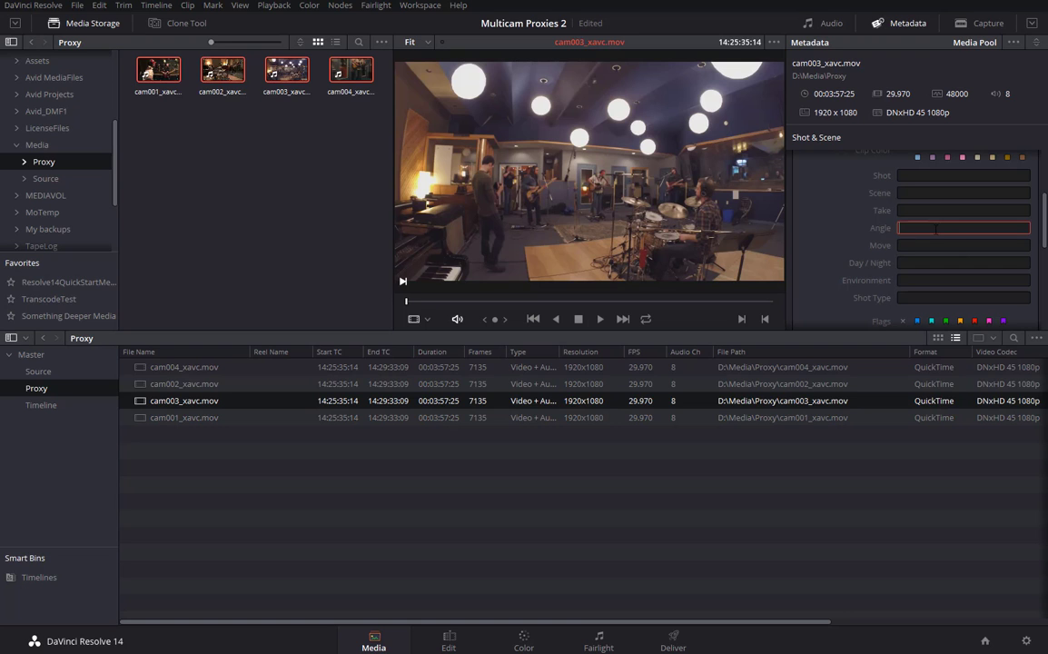
pyautogui.click(172, 418)
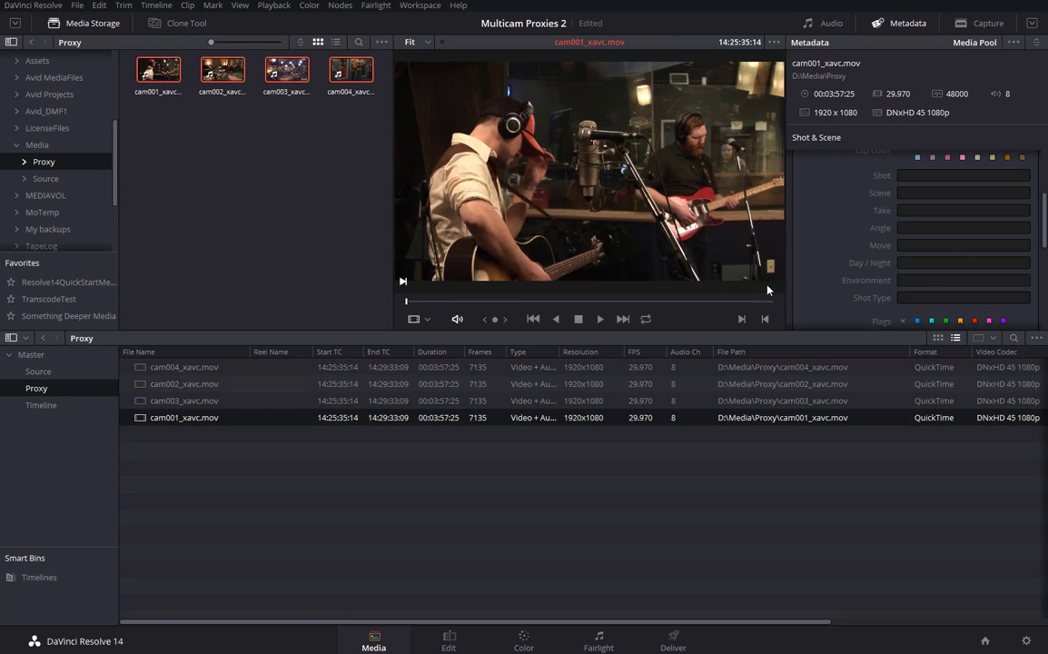
pyautogui.click(945, 229)
pyautogui.write('1')
# Check the Angle value of each proxy clip in the Metadata panel.
pyautogui.click(156, 400)
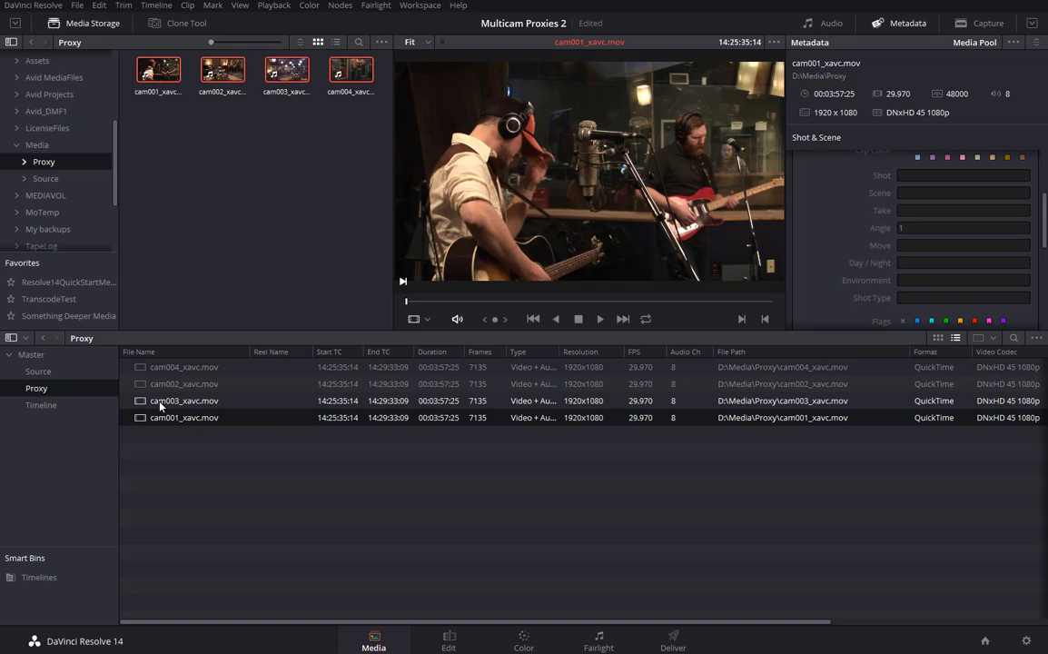
pyautogui.click(161, 387)
pyautogui.click(171, 370)
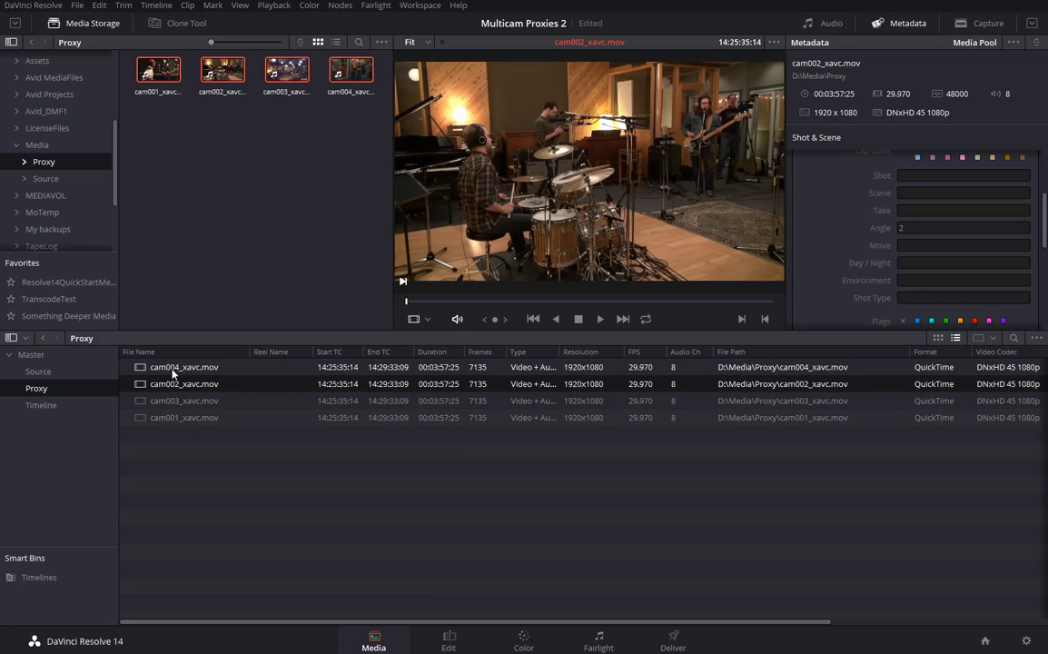
pyautogui.click(452, 400)
# Copy cam001's start timecode from Clip Attributes, then select all four proxy clips.
pyautogui.click(139, 418)
pyautogui.rightClick(139, 418)
pyautogui.click(338, 265)
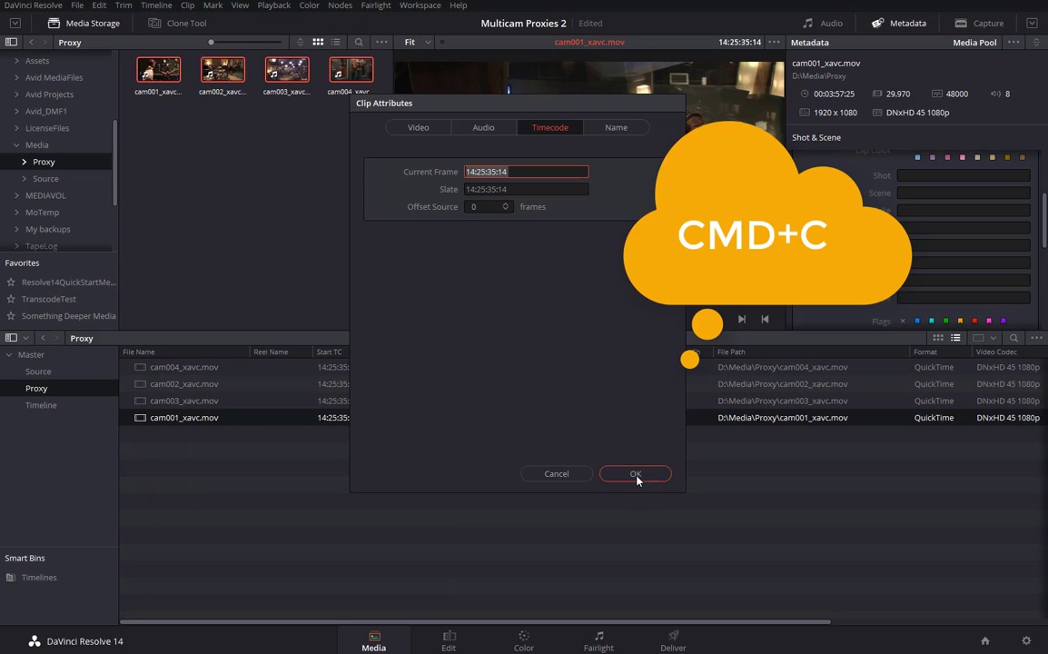
pyautogui.click(636, 474)
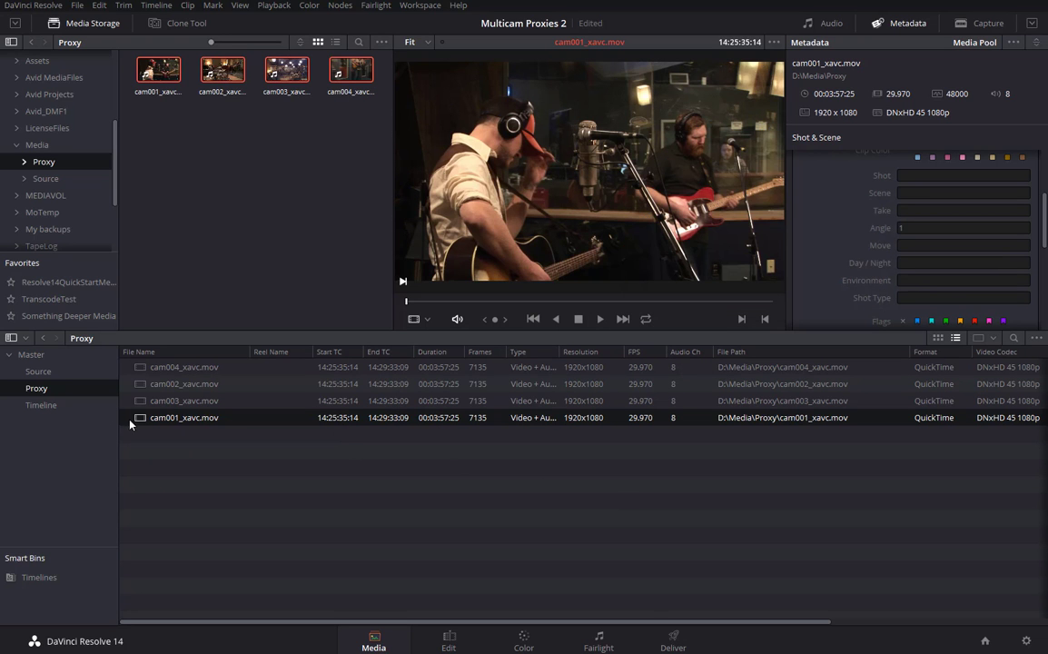
pyautogui.click(144, 370)
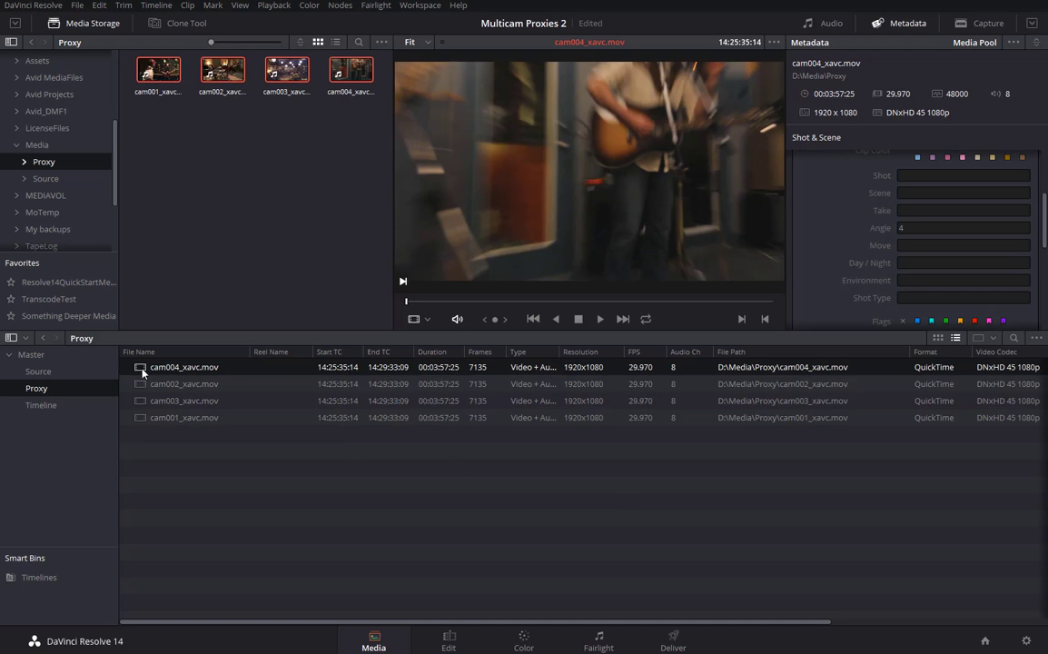
pyautogui.keyDown('shift'); pyautogui.click(146, 419); pyautogui.keyUp('shift')
# Create a Multicam clip starting 14:25:35:14, angles named by Metadata - Angle, synced by In point.
pyautogui.rightClick(143, 420)
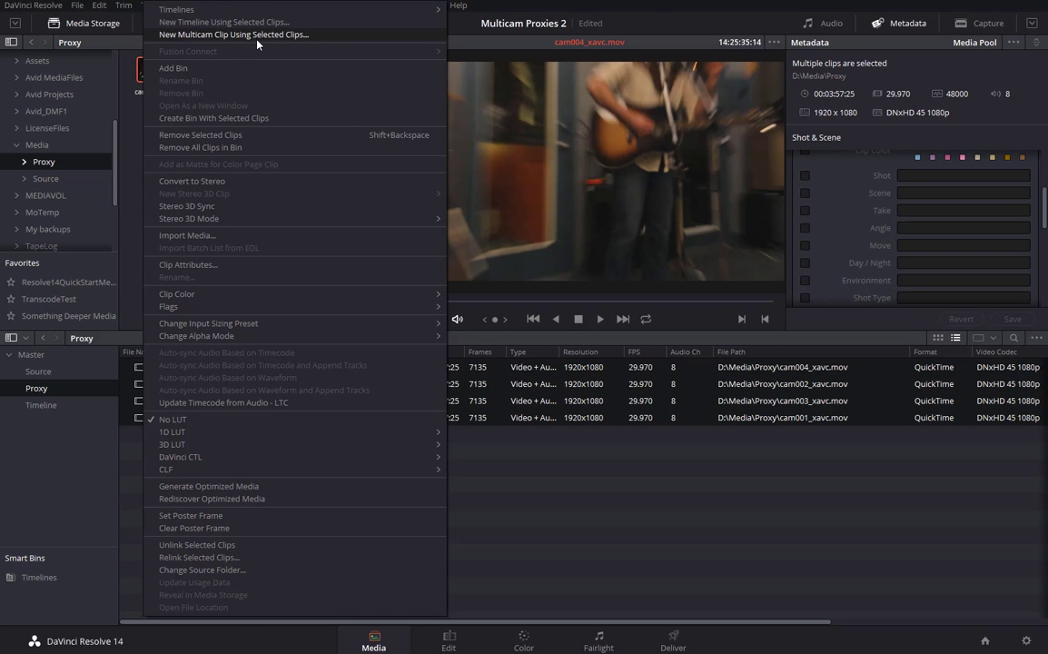
pyautogui.click(200, 34)
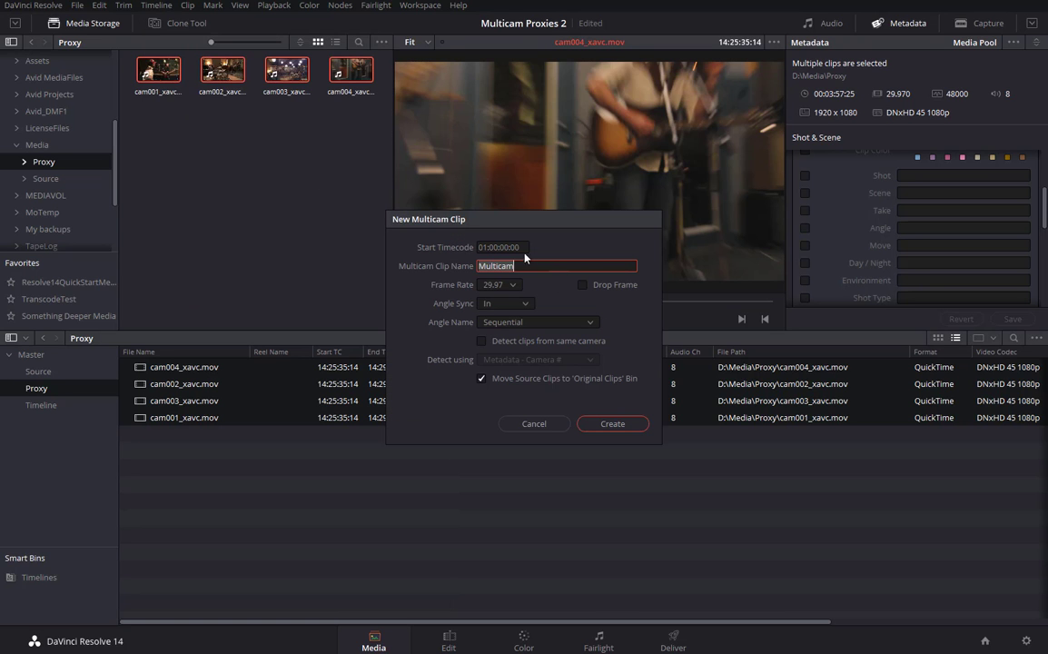
pyautogui.click(499, 247)
pyautogui.write('14:25:35:14')
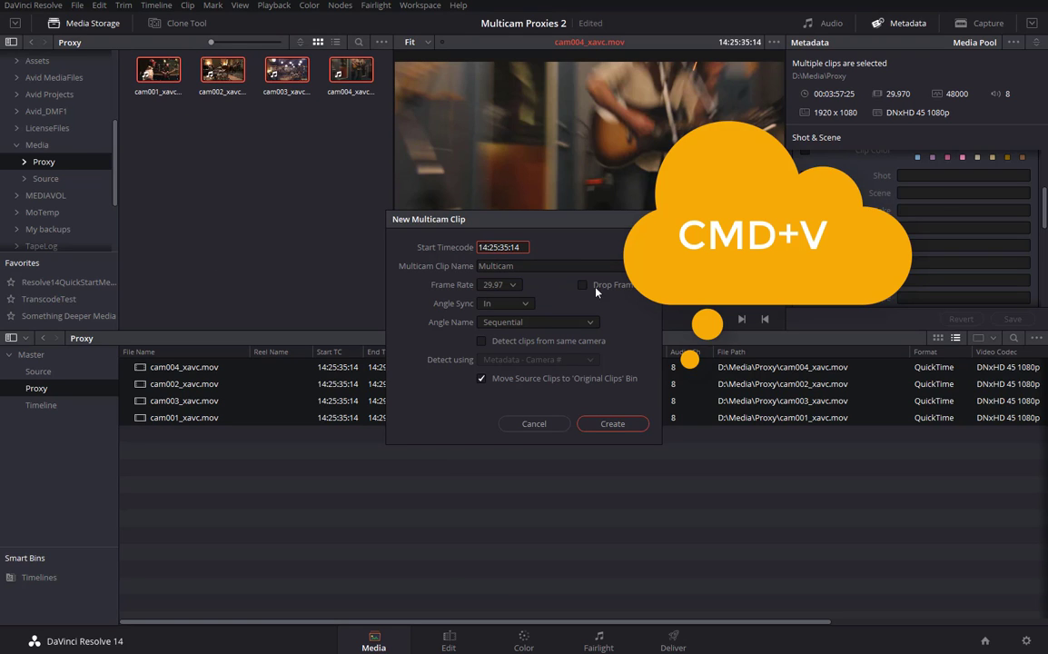
pyautogui.click(537, 265)
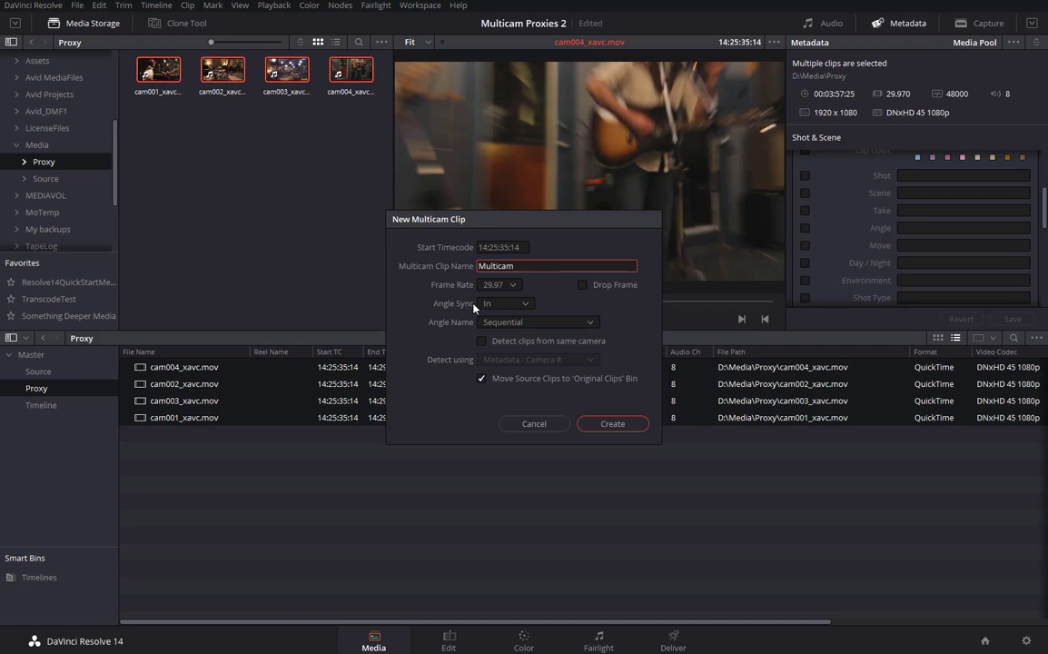
pyautogui.click(590, 323)
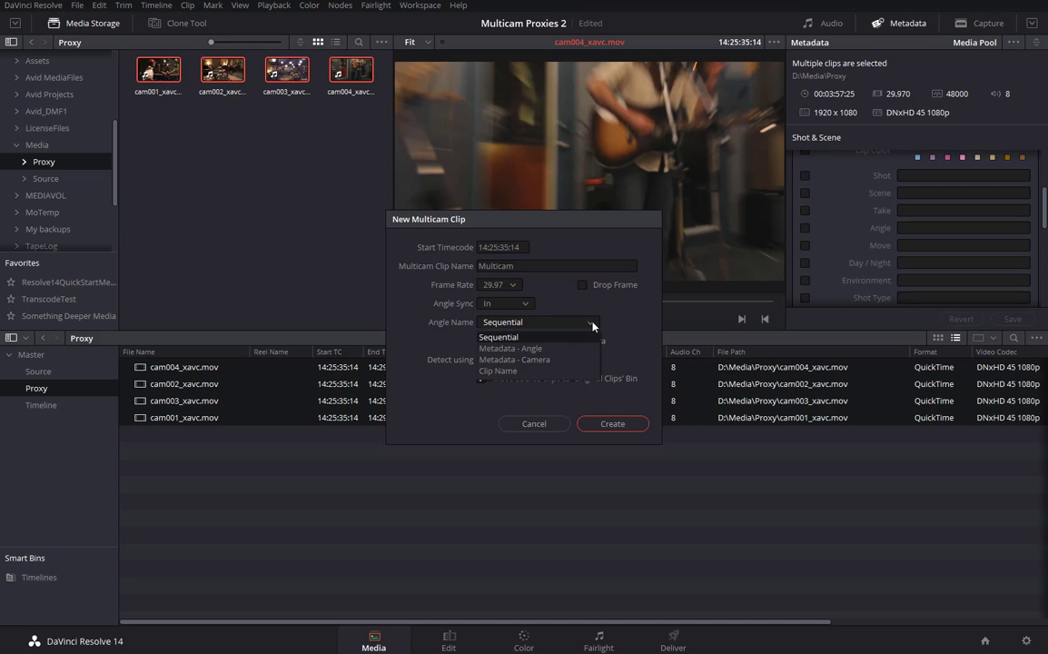
pyautogui.click(500, 350)
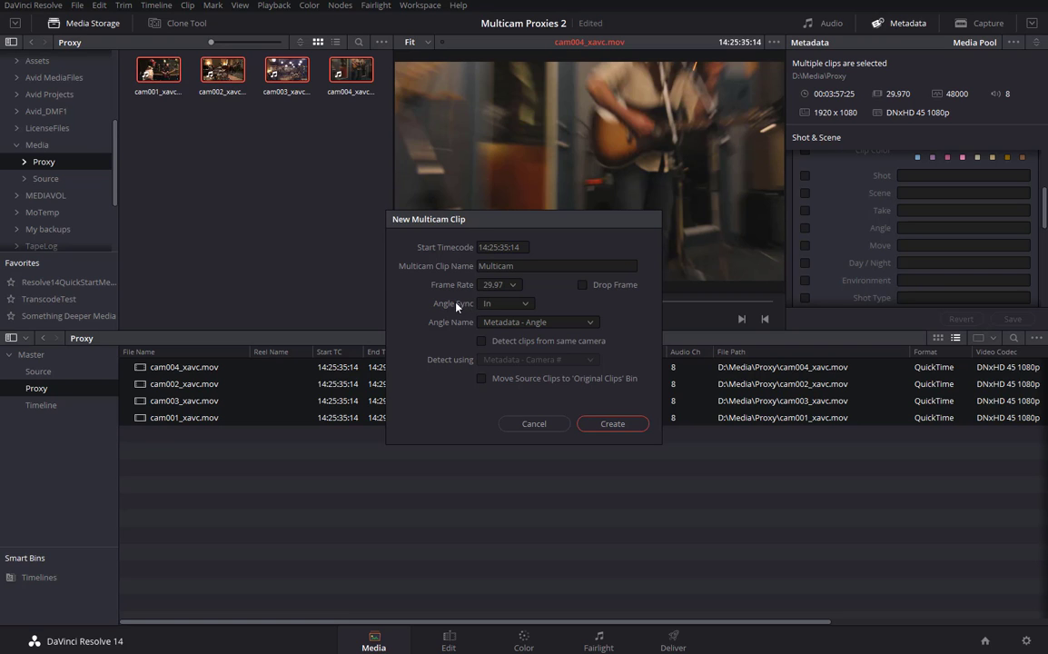
pyautogui.click(527, 306)
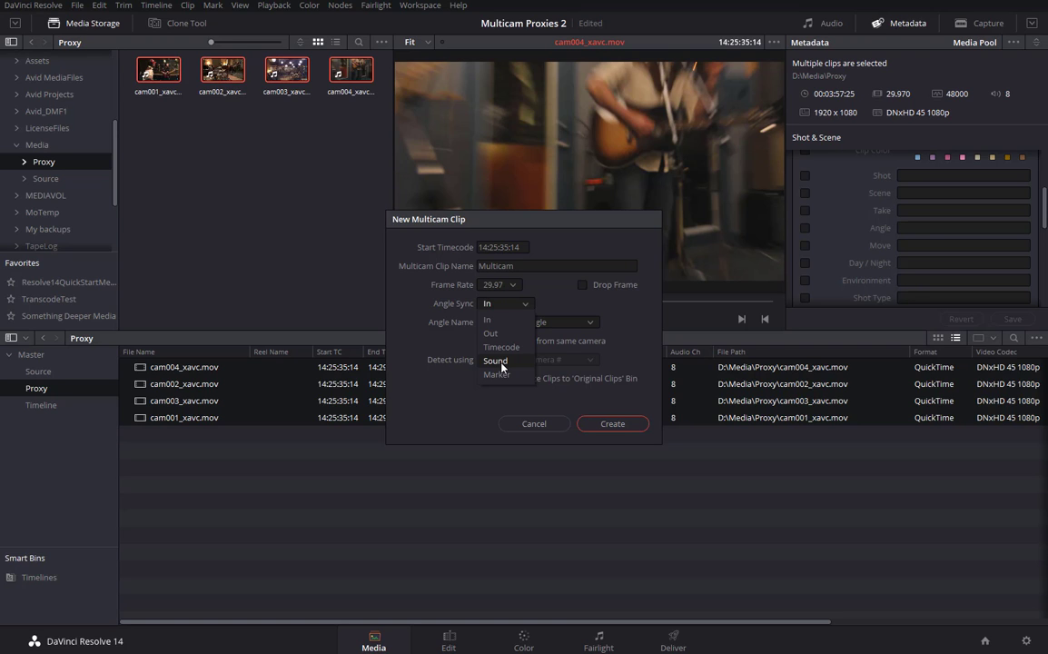
pyautogui.click(526, 306)
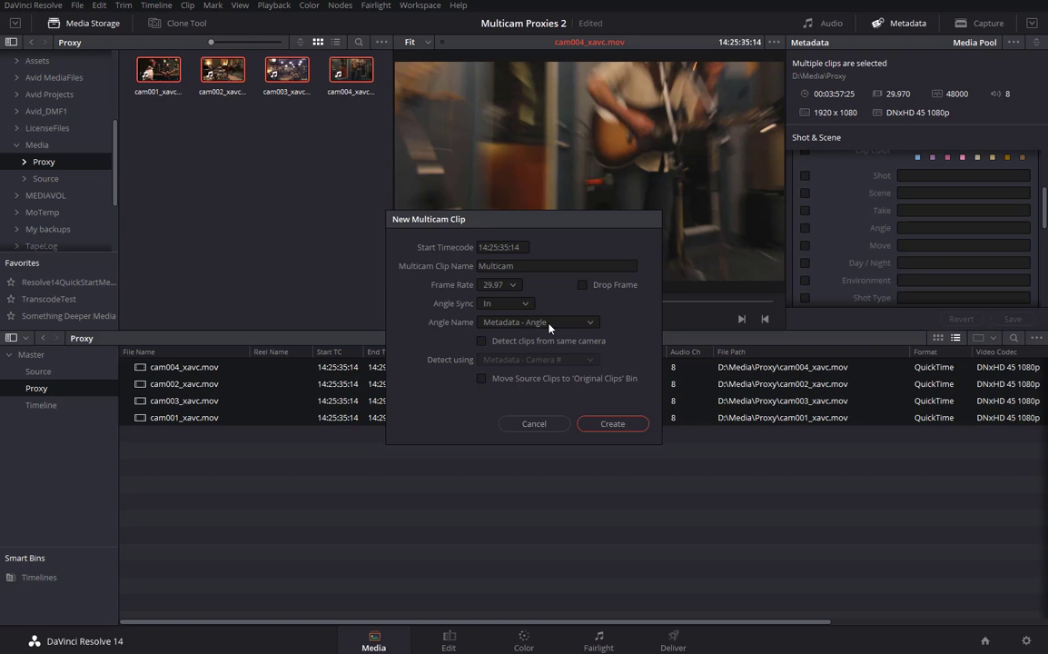
pyautogui.click(618, 426)
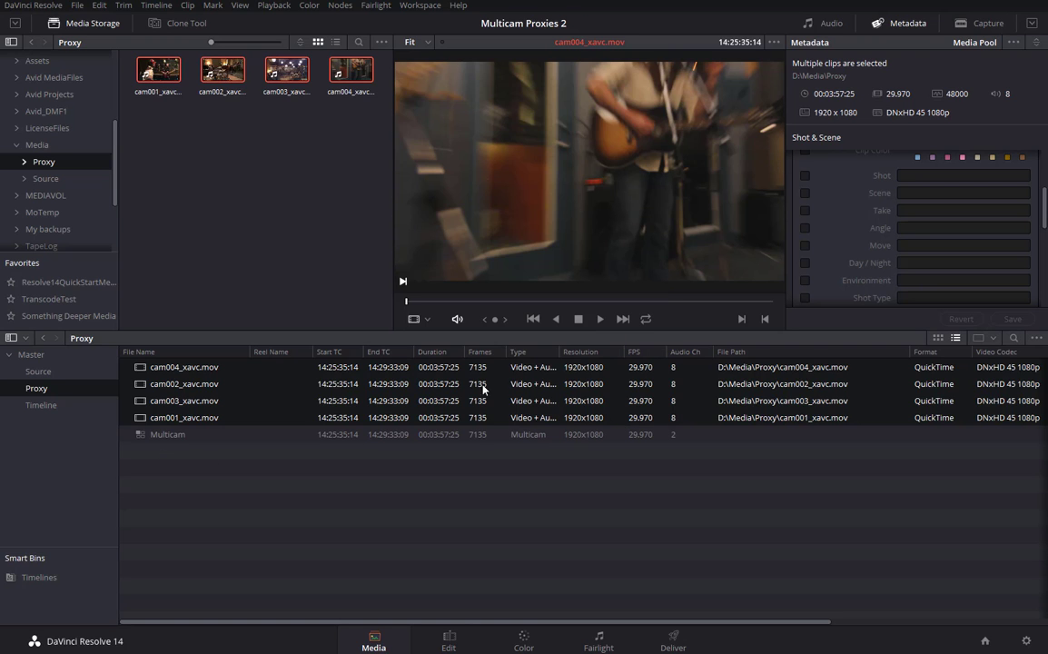
# Load the Multicam clip into the viewer to see Angle 1 through Angle 4.
pyautogui.click(139, 440)
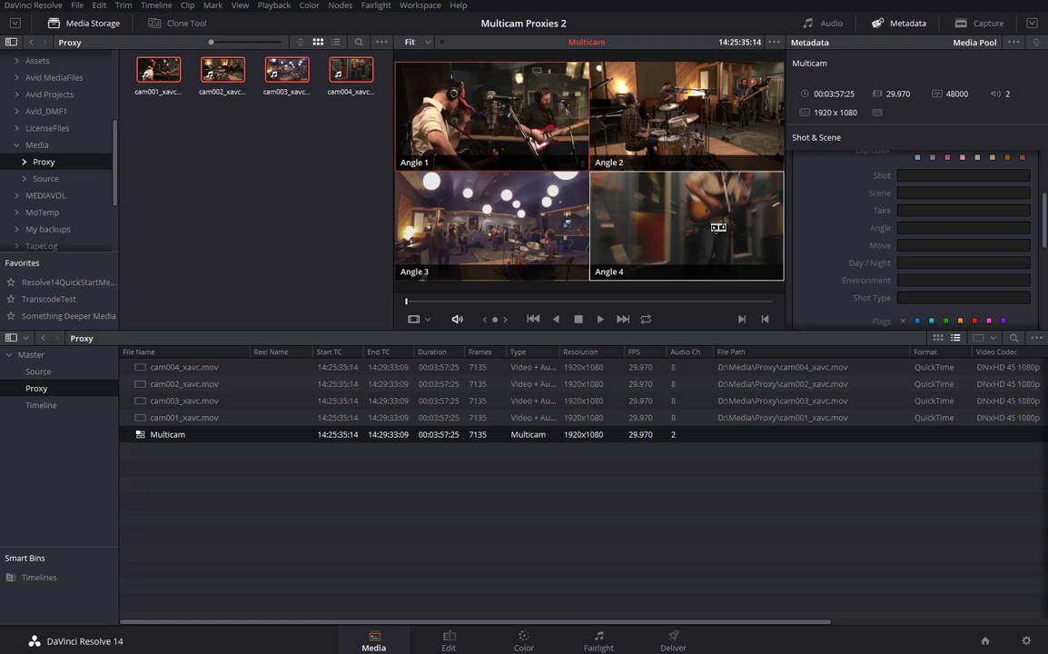
# Open the Multicam clip in a timeline, inspect cam001–cam004 on V1–V4, then return to the empty timeline.
pyautogui.rightClick(142, 437)
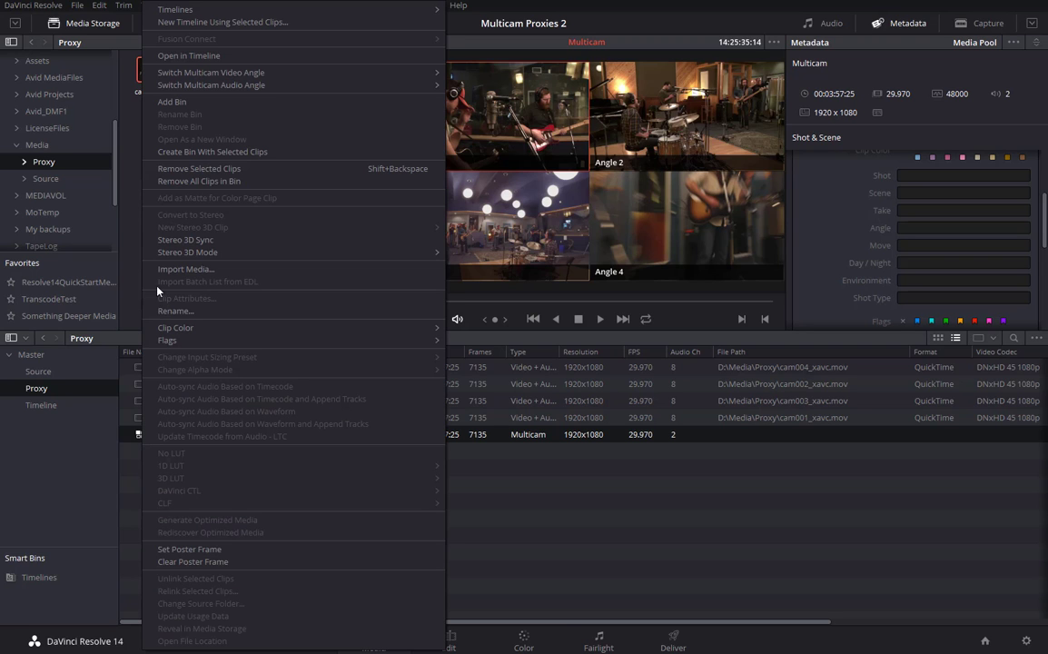
pyautogui.click(191, 57)
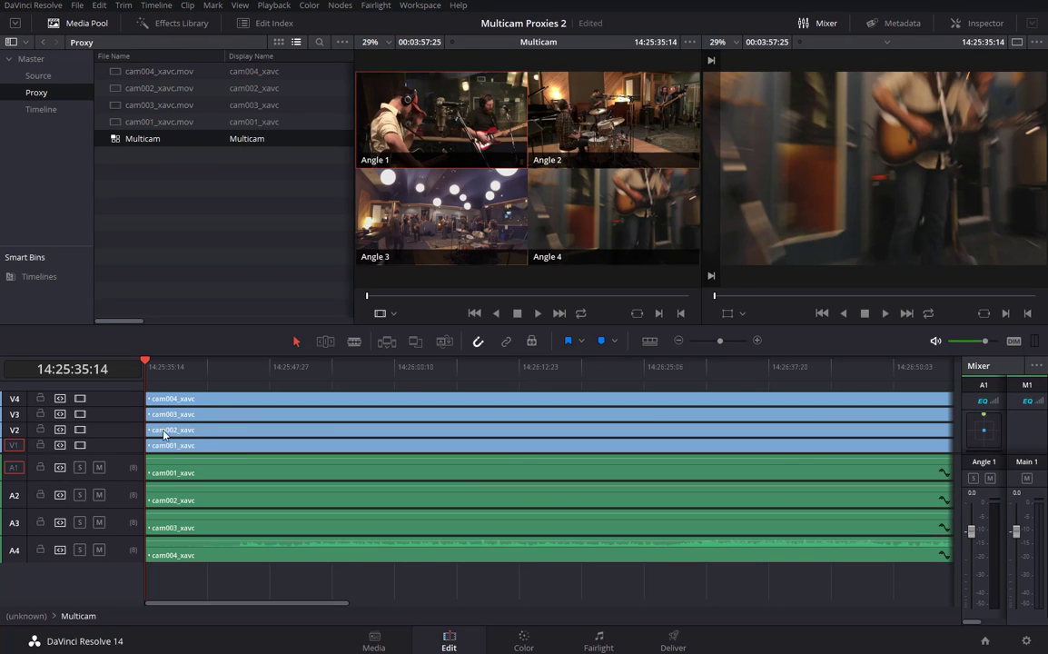
pyautogui.click(151, 398)
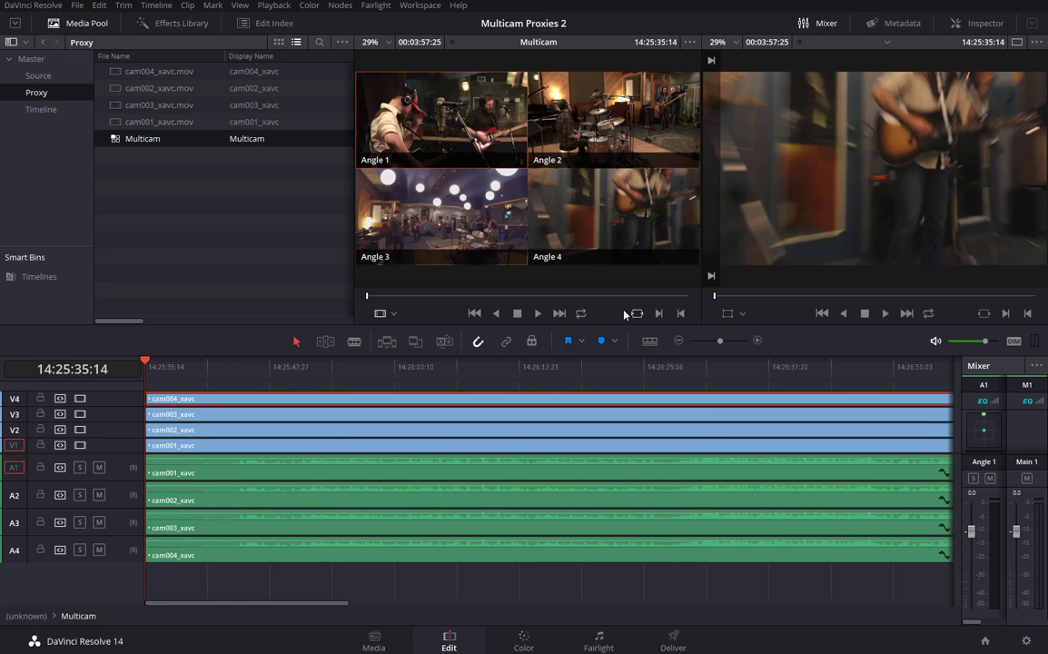
pyautogui.click(209, 387)
pyautogui.click(175, 404)
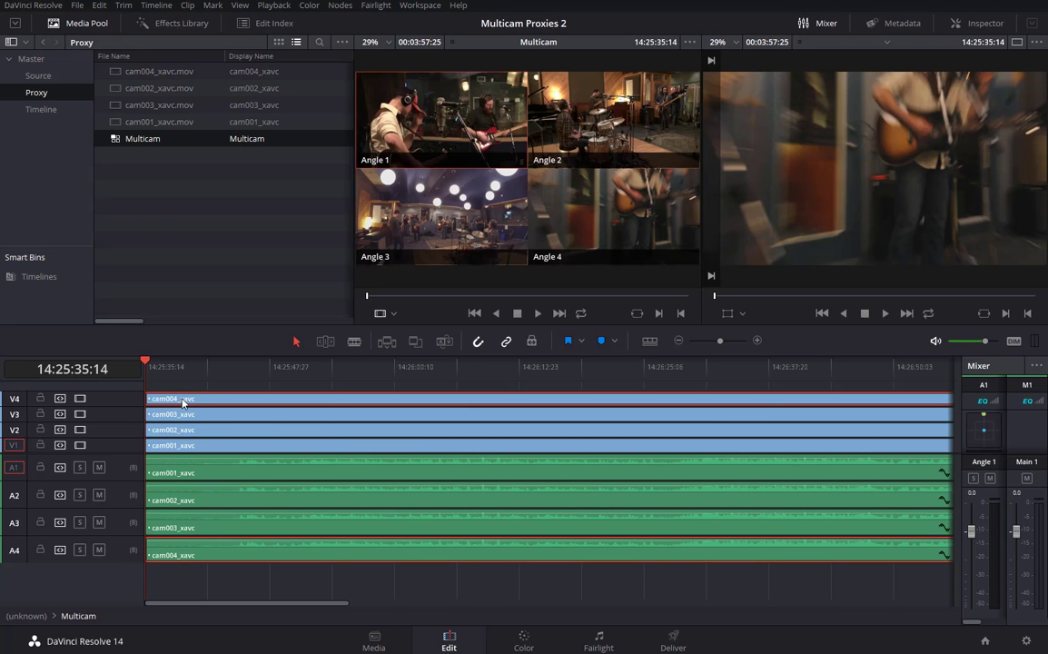
pyautogui.click(183, 415)
pyautogui.click(182, 432)
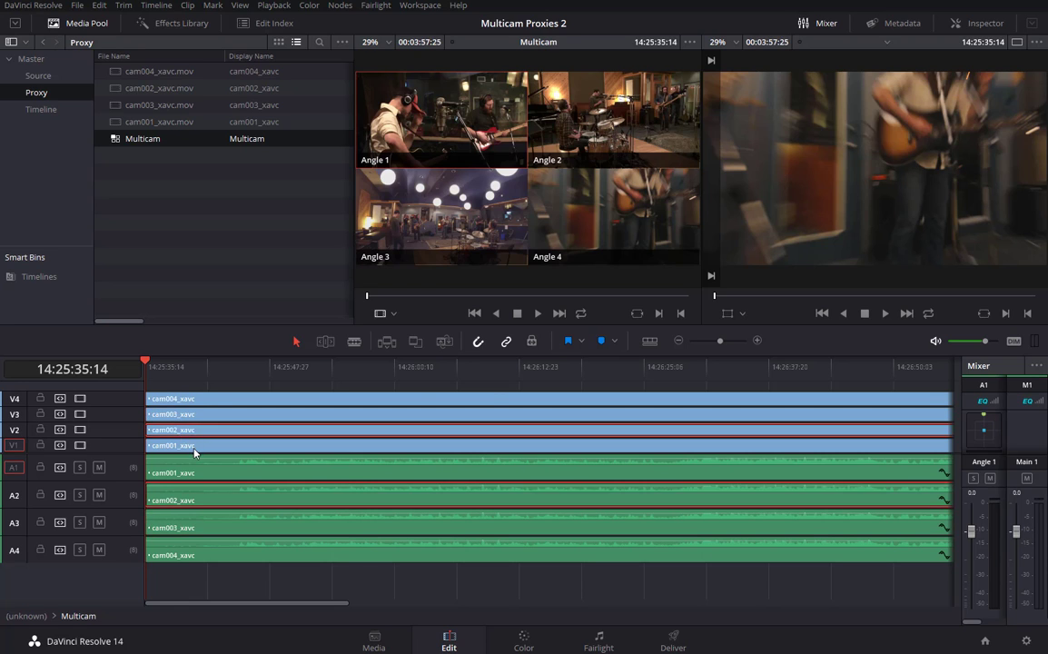
pyautogui.click(183, 446)
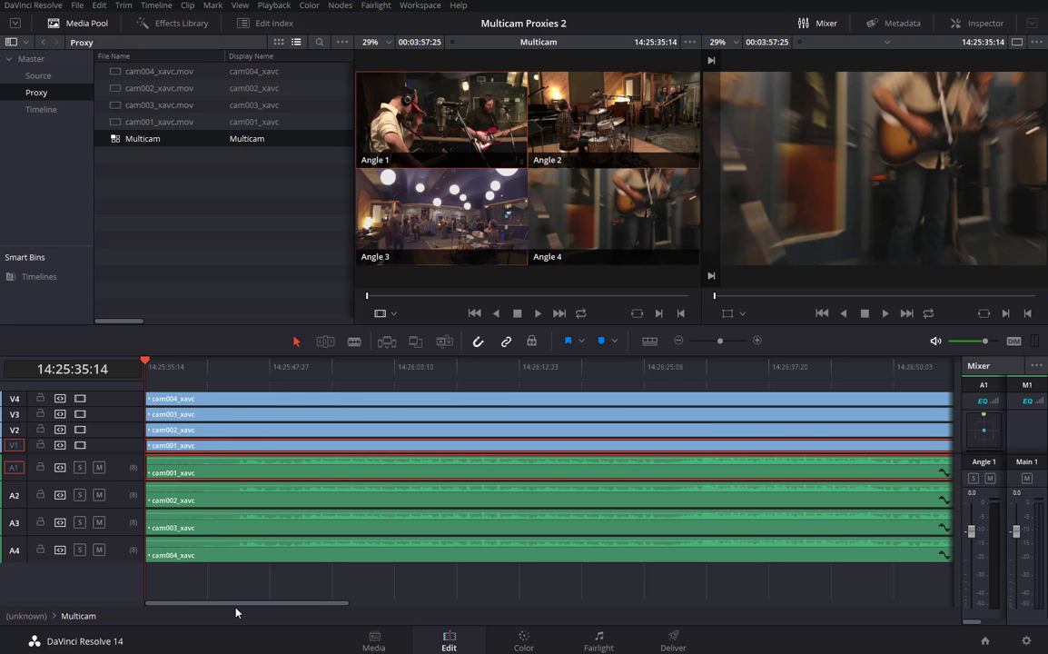
pyautogui.click(25, 616)
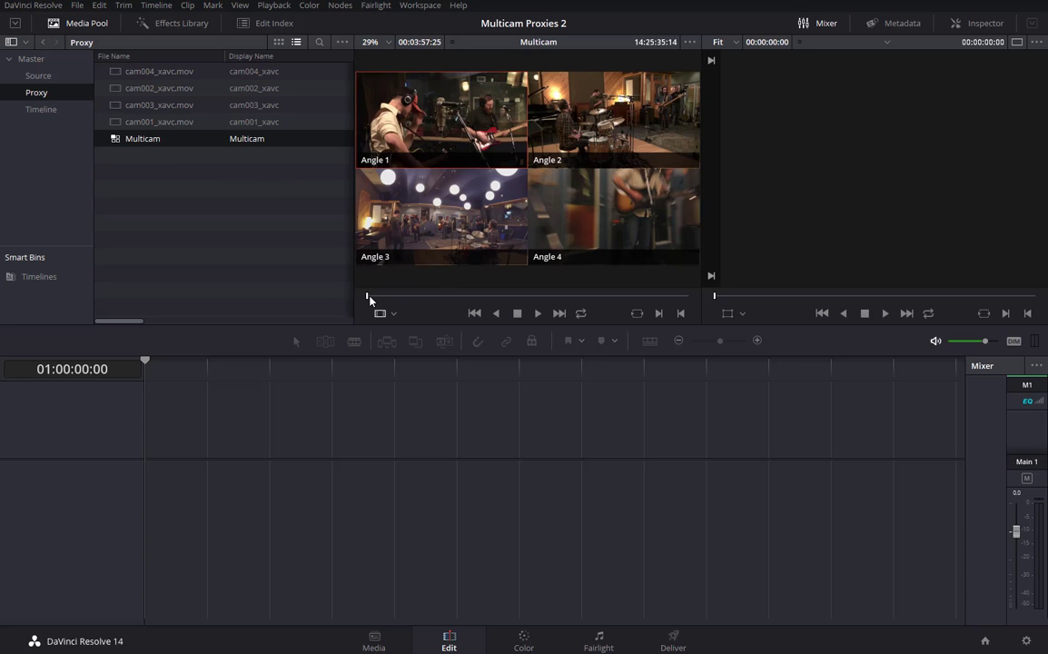
# Create Timeline 1 from the Multicam clip at start timecode 14:25:35:14, ignoring marked In/Out.
pyautogui.moveTo(367, 296); pyautogui.dragTo(405, 297)
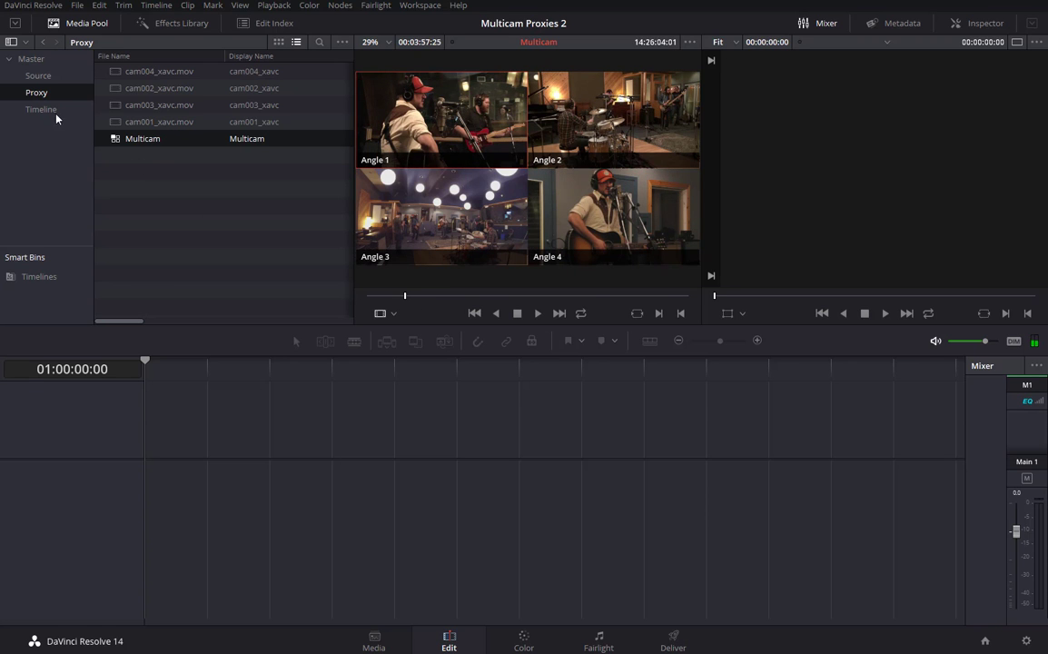
pyautogui.rightClick(113, 139)
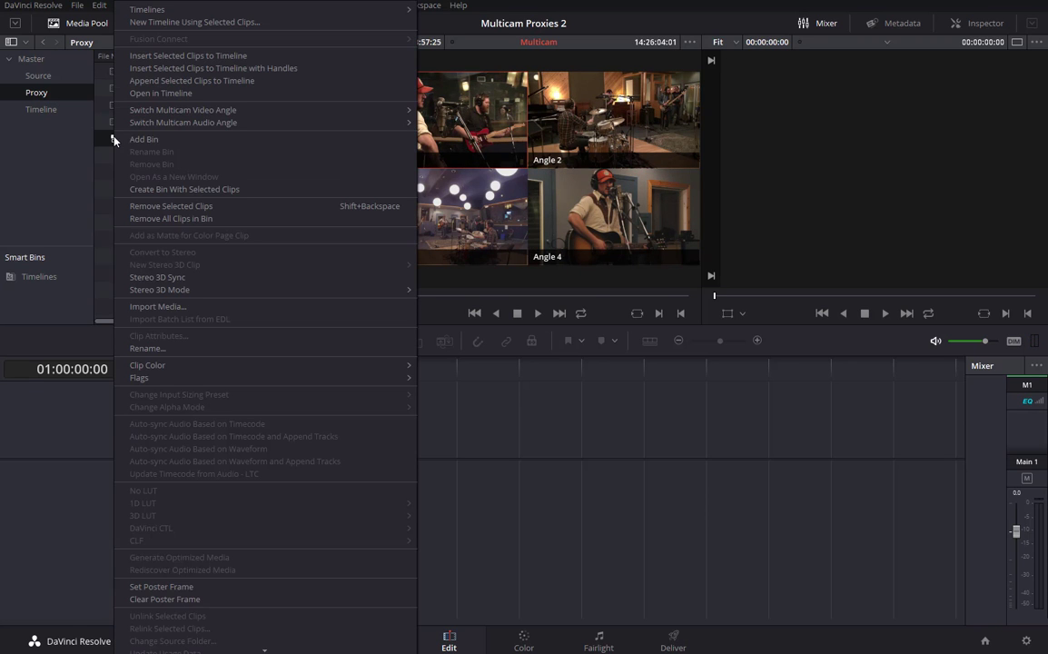
pyautogui.click(186, 22)
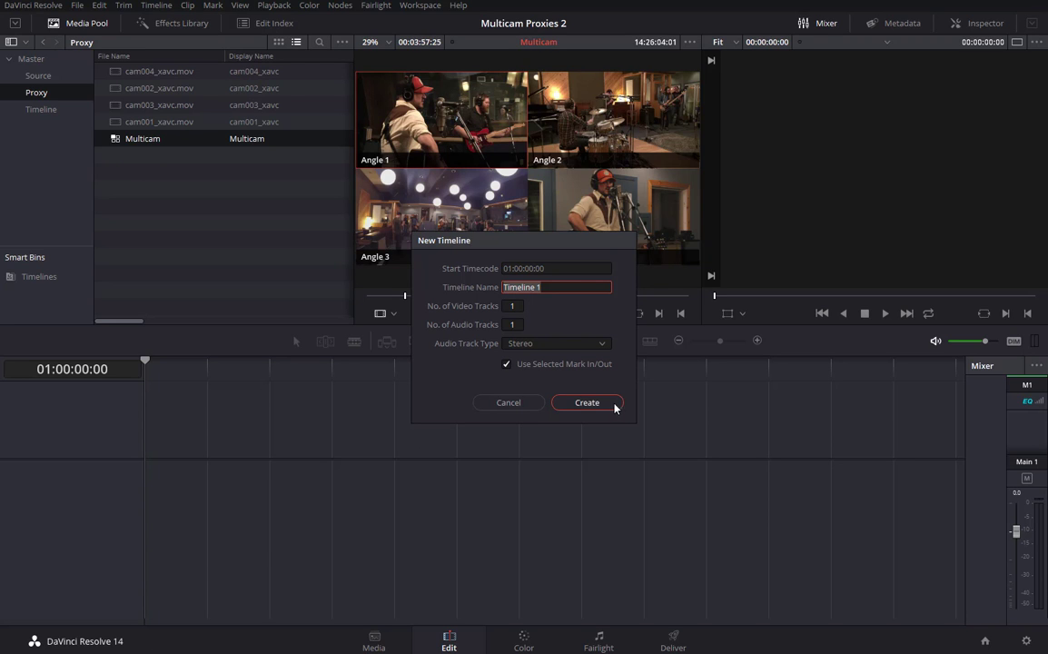
pyautogui.hotkey('shift', 'Tab')
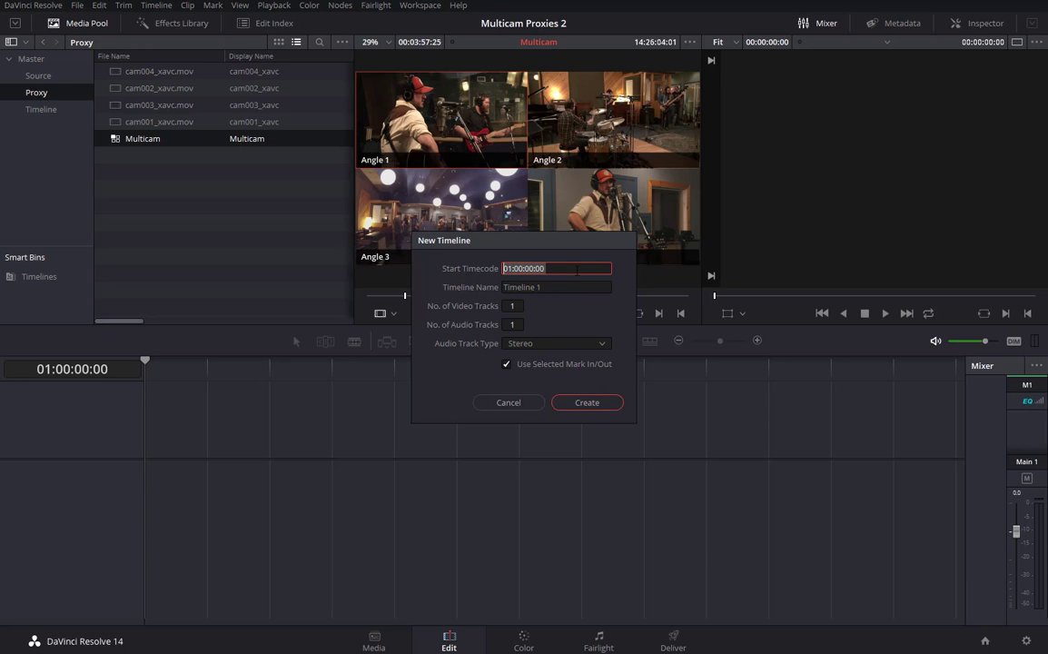
pyautogui.write('14:25:35:14')
pyautogui.click(581, 366)
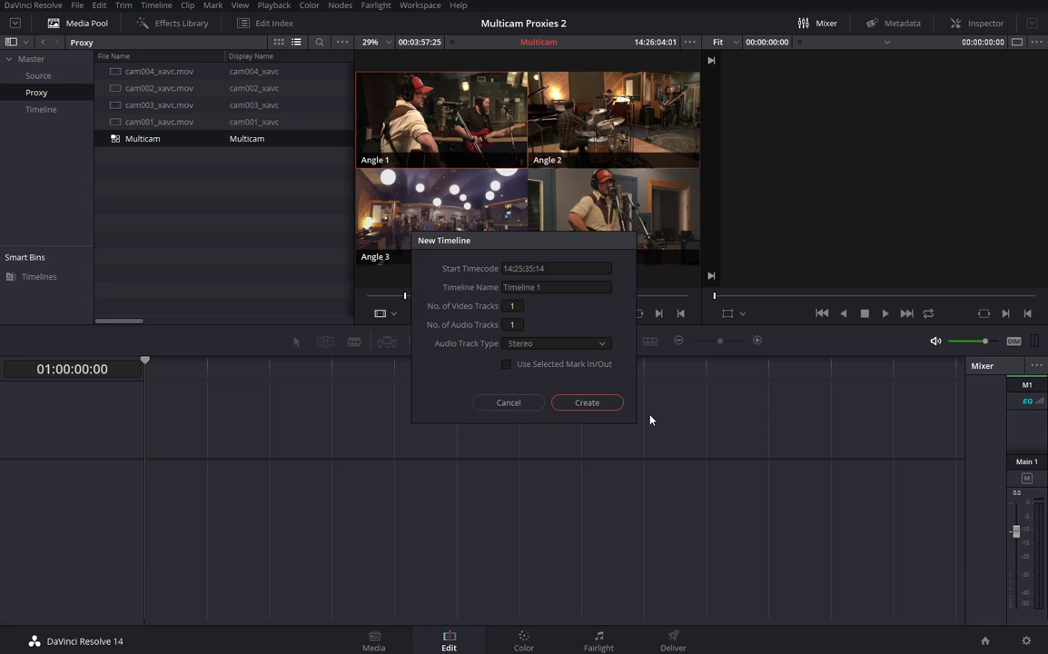
pyautogui.click(587, 402)
pyautogui.press('space')
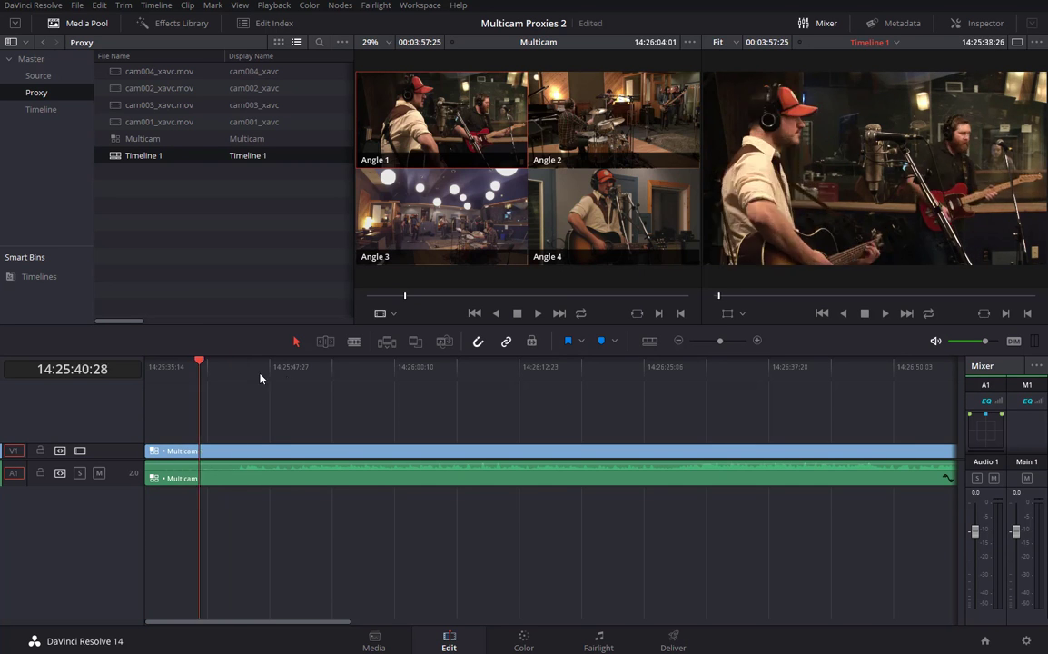
# Fit Timeline 1 in view, switch the source viewer to Multicam, and play from the start.
pyautogui.click(245, 387)
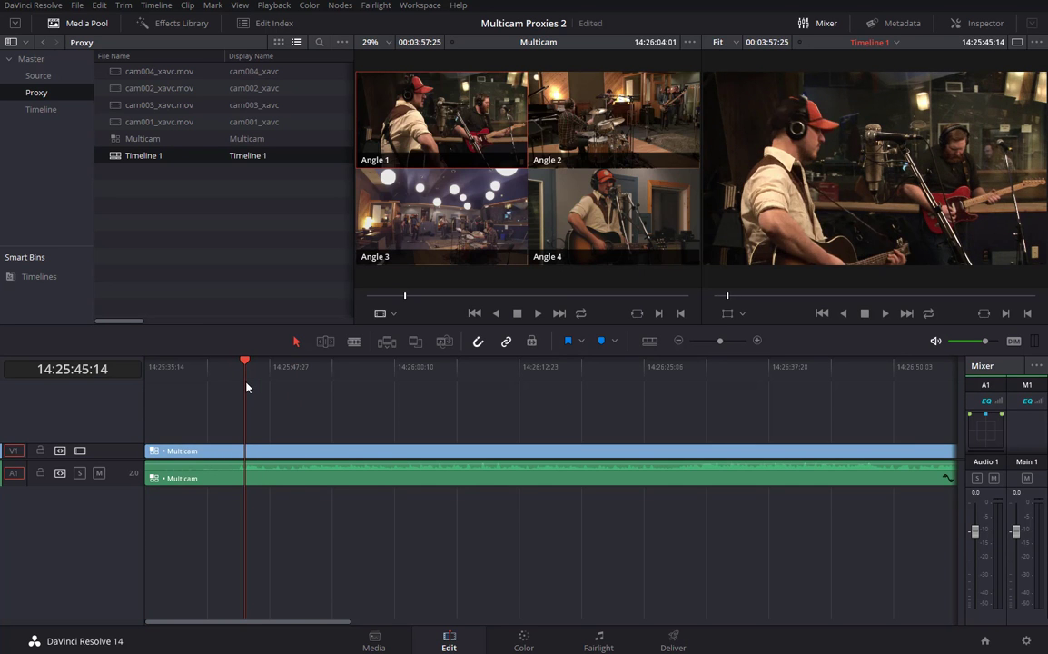
pyautogui.hotkey('shift', 'z')
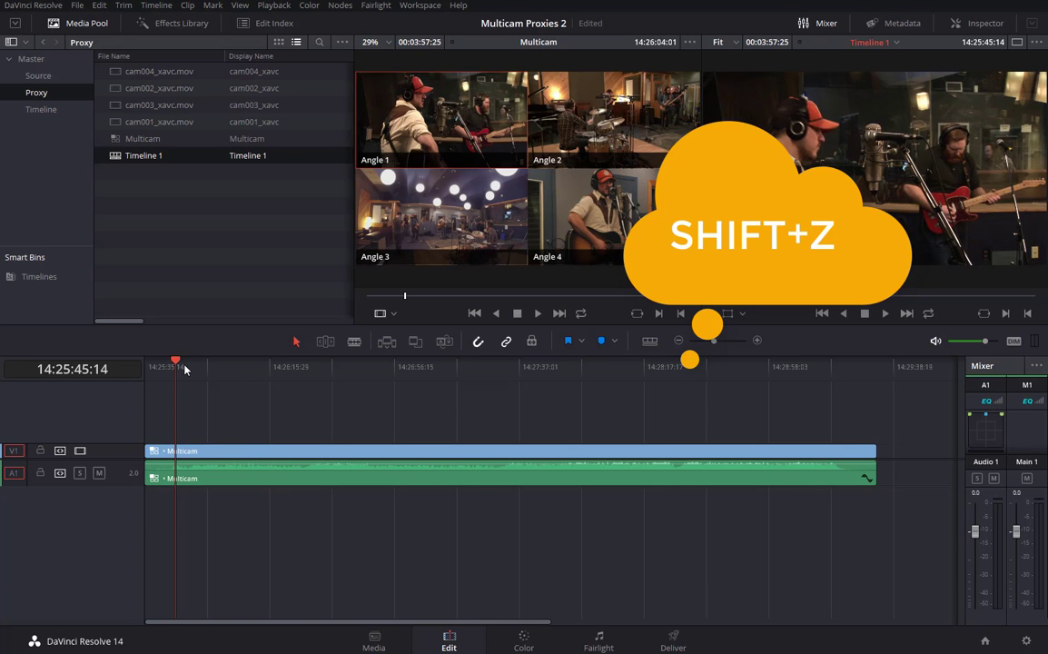
pyautogui.moveTo(177, 363); pyautogui.dragTo(219, 366)
pyautogui.moveTo(214, 371); pyautogui.dragTo(287, 385)
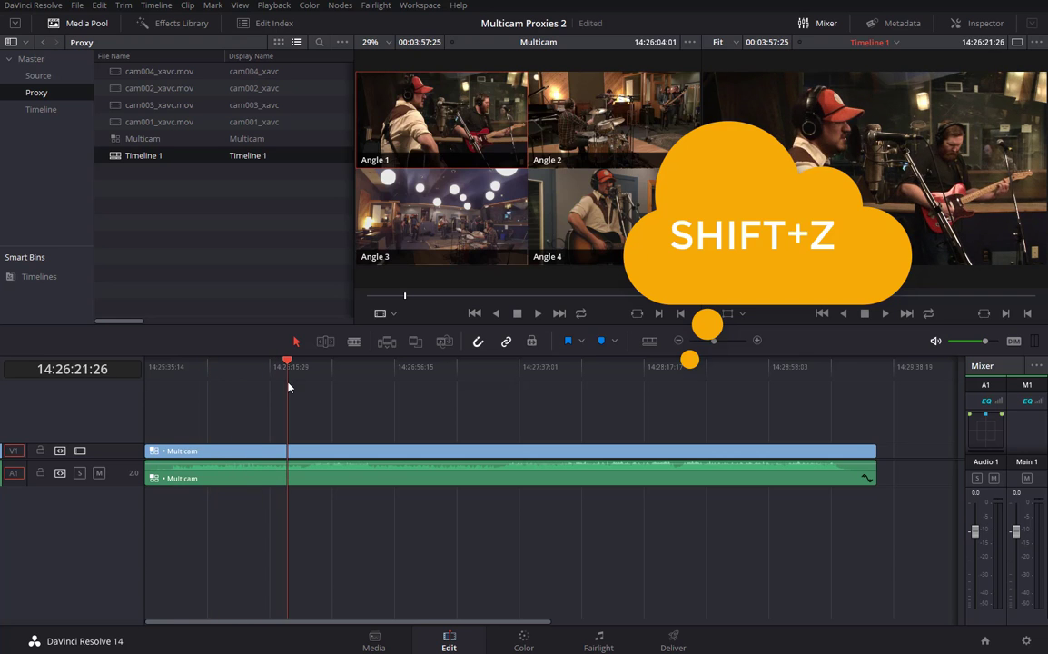
pyautogui.click(395, 315)
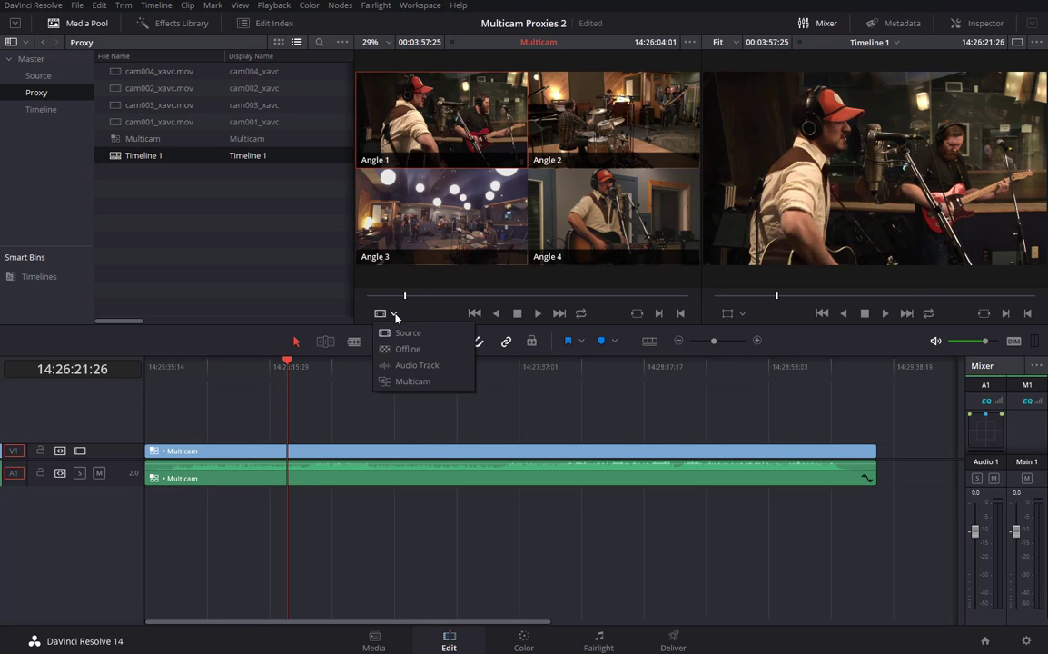
pyautogui.click(402, 382)
pyautogui.moveTo(289, 371); pyautogui.dragTo(296, 445)
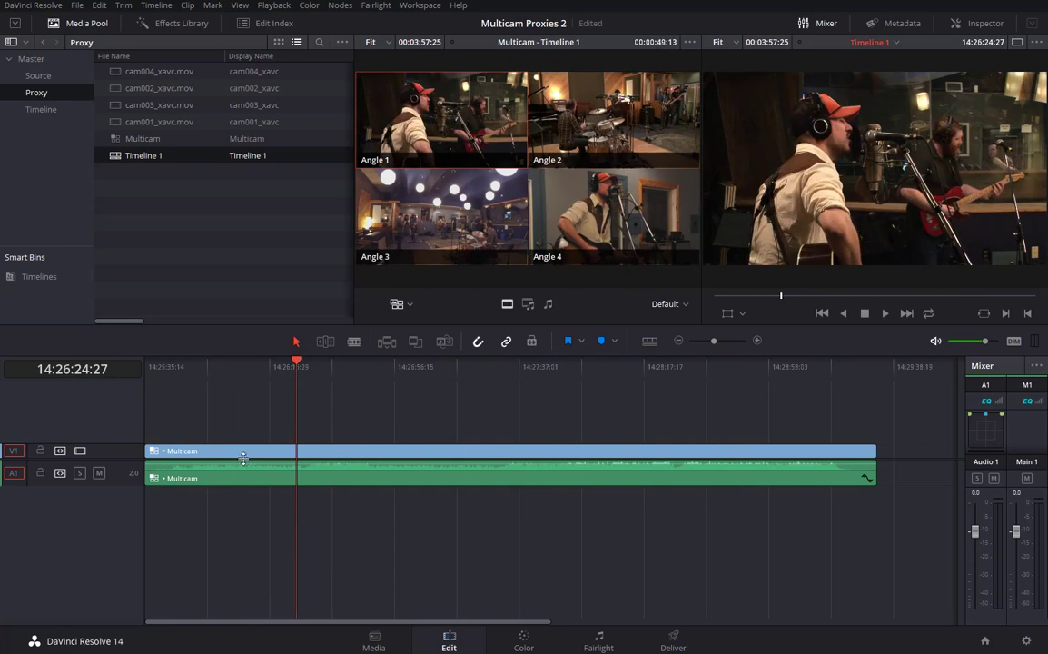
pyautogui.moveTo(294, 359); pyautogui.dragTo(147, 444)
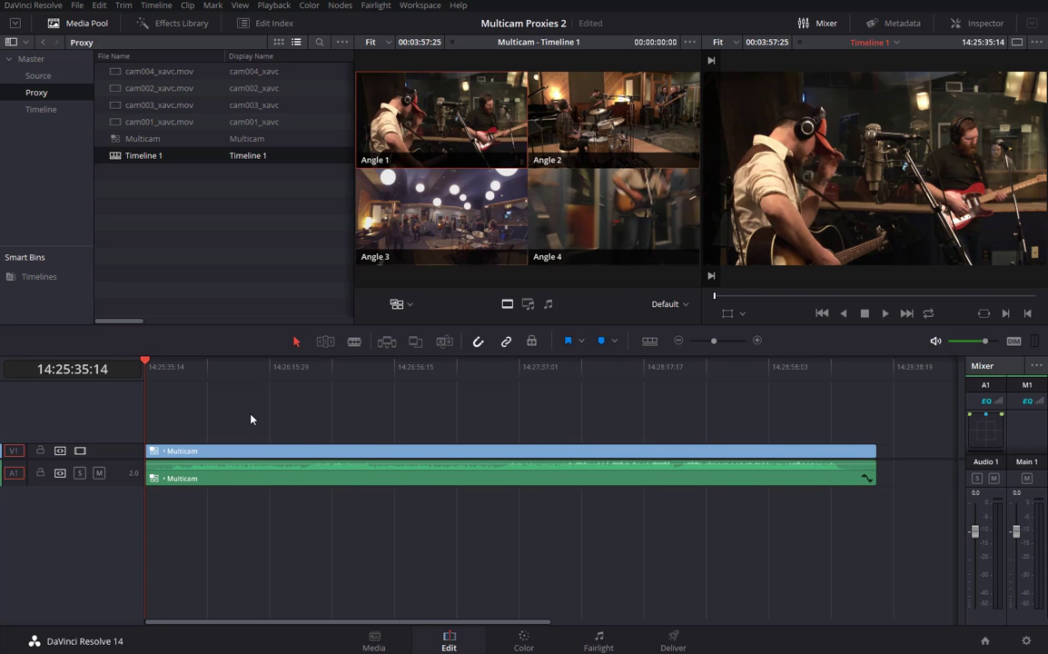
pyautogui.press('space')
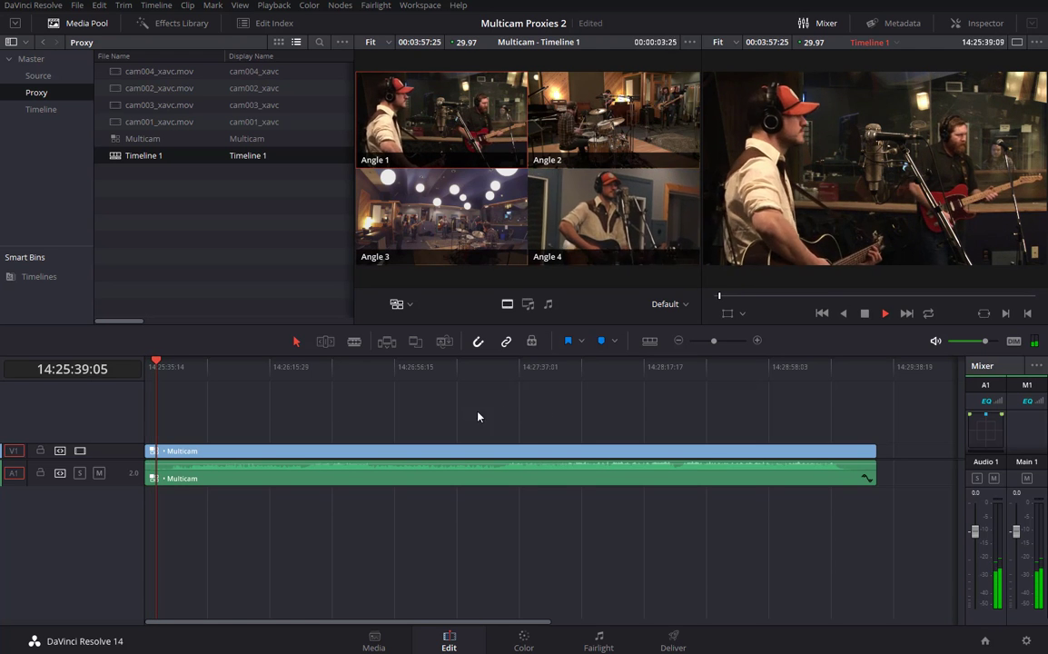
# Cut to Angle 2, the drum camera, during playback, then scrub back to review the angle edits.
pyautogui.click(616, 117)
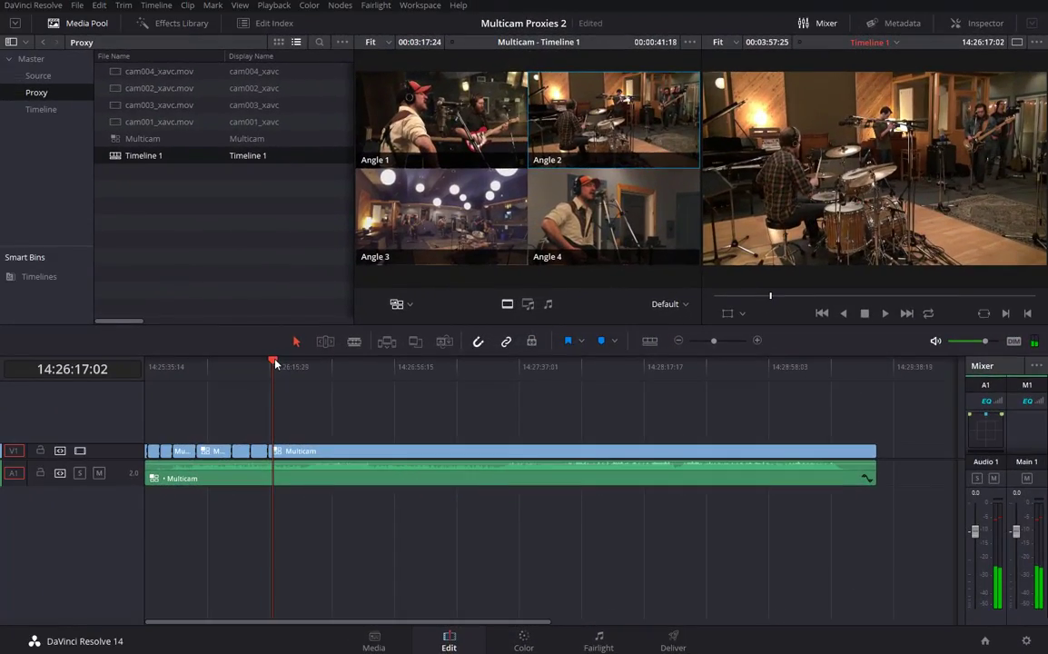
pyautogui.moveTo(277, 377); pyautogui.dragTo(360, 378)
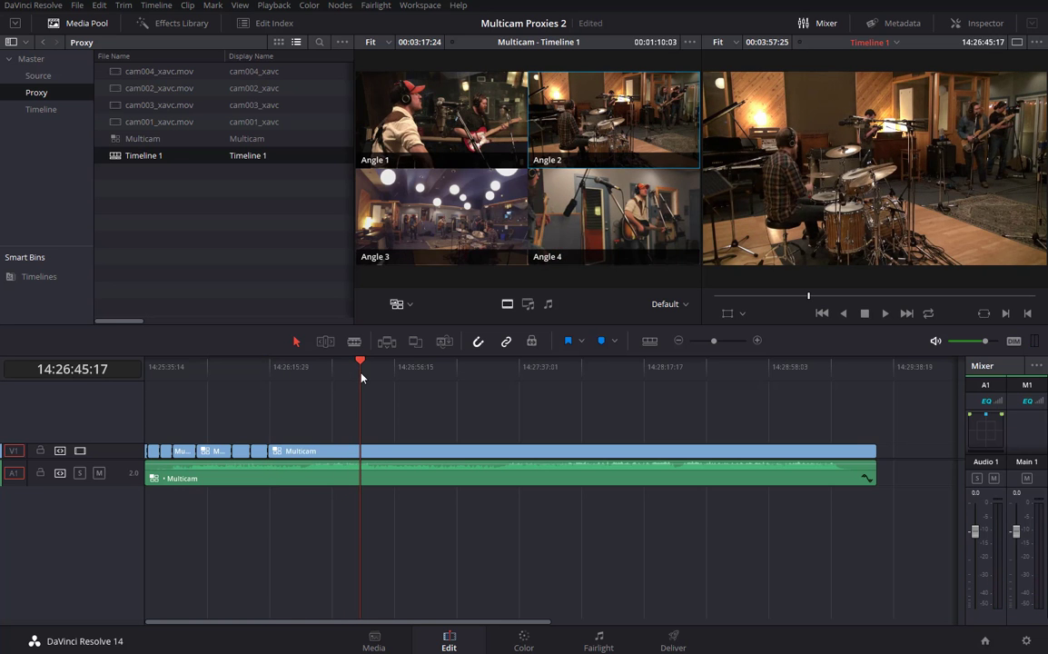
pyautogui.moveTo(359, 372); pyautogui.dragTo(172, 368)
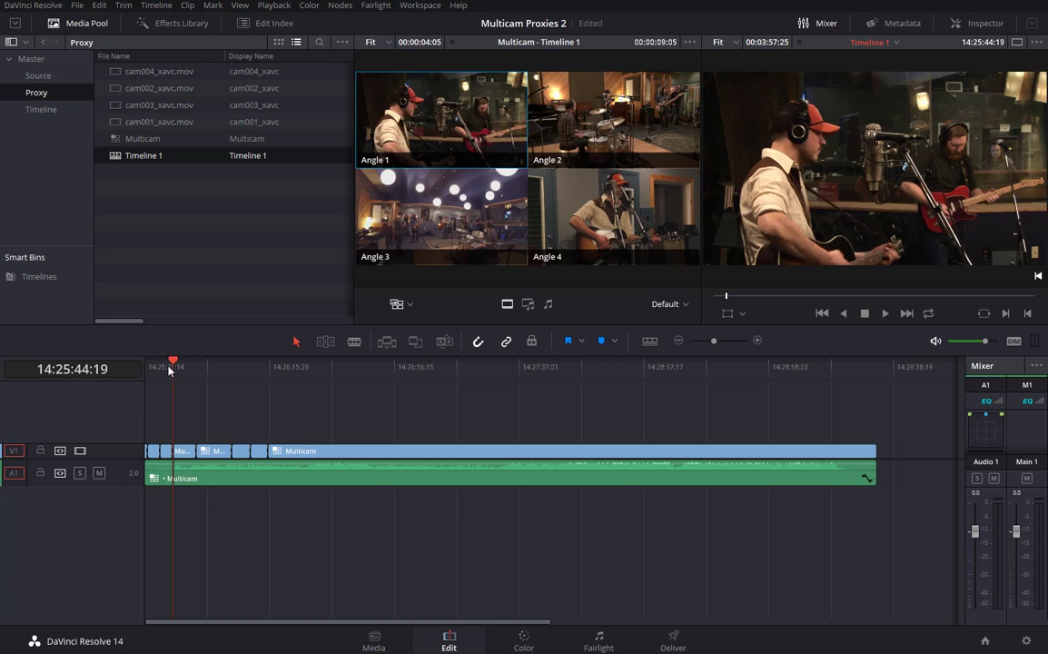
pyautogui.click(196, 367)
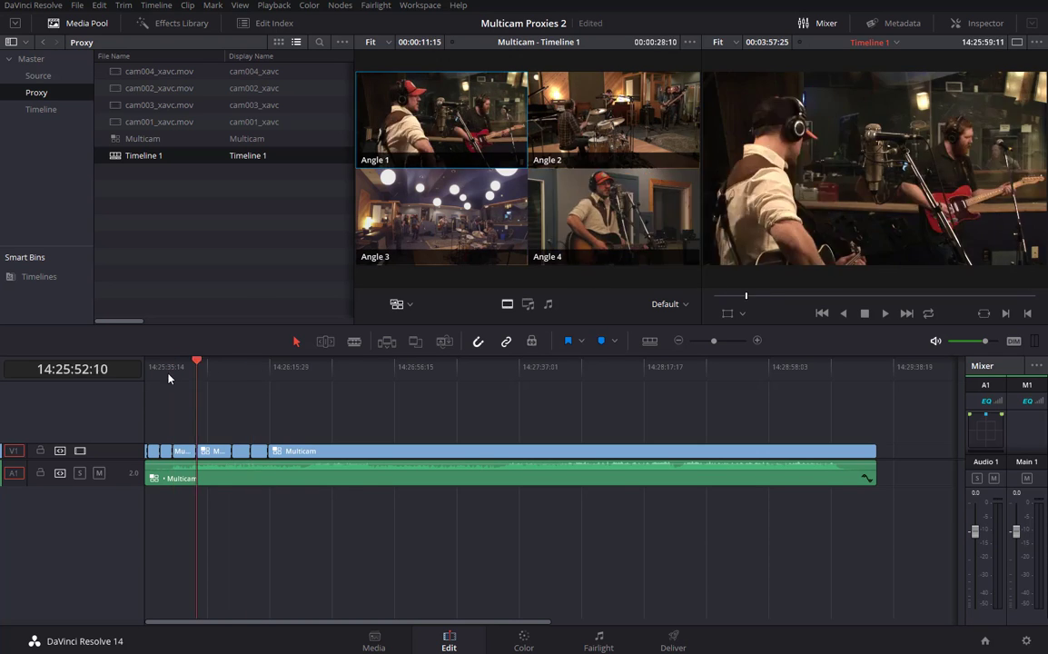
pyautogui.moveTo(168, 374)
pyautogui.mouseDown()
pyautogui.moveTo(140, 381)
pyautogui.moveTo(184, 383)
pyautogui.mouseUp()
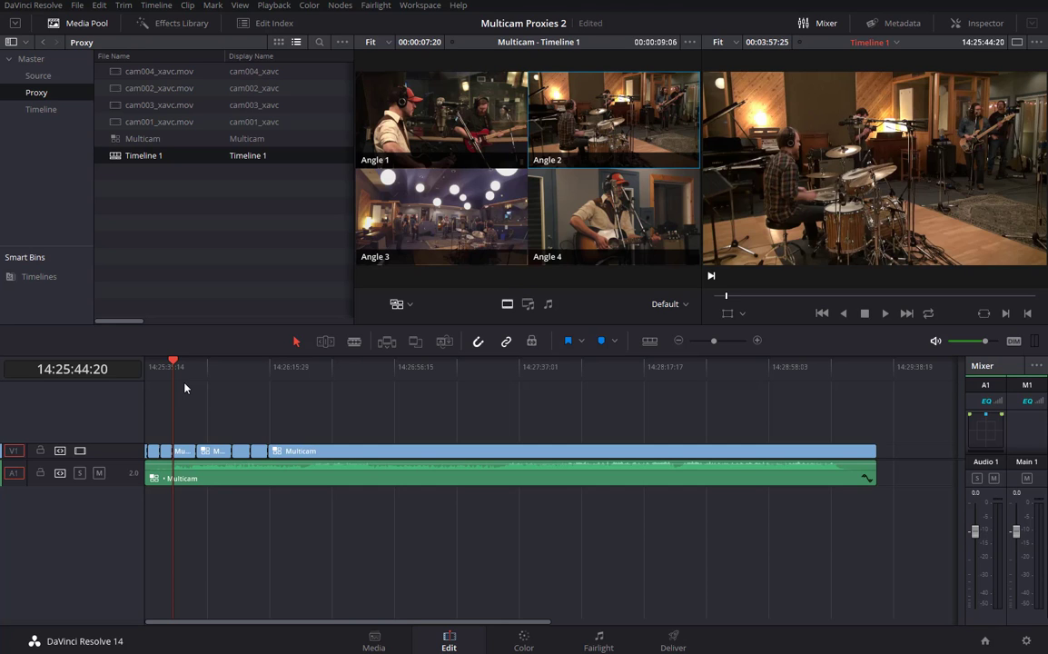
pyautogui.moveTo(172, 362); pyautogui.dragTo(143, 367)
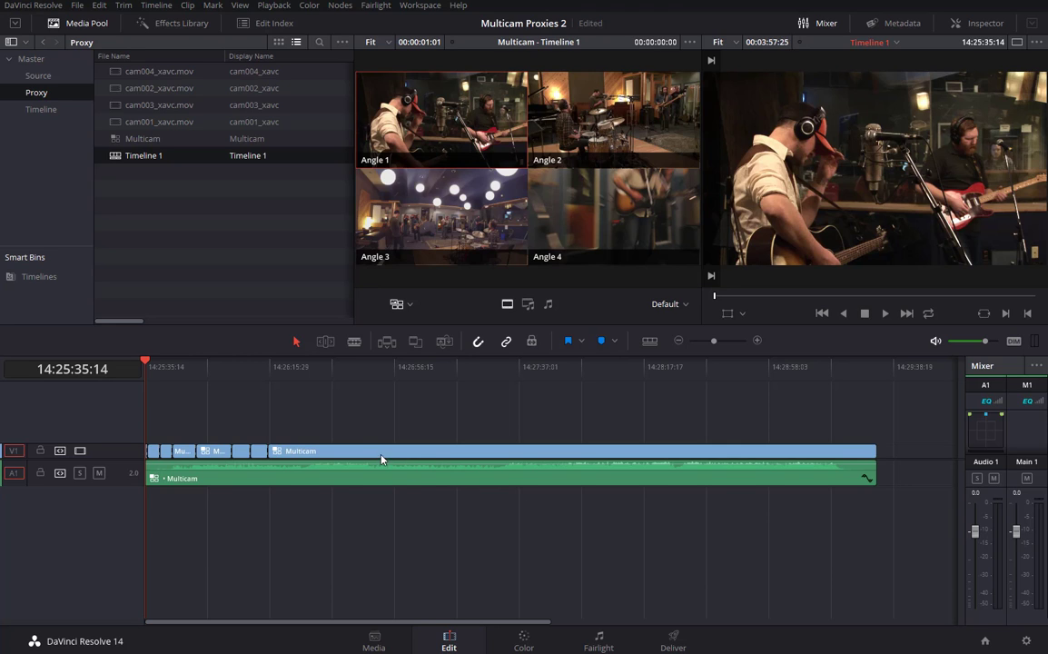
# Open the Multicam clip's cam001–cam004 tracks, fit them in view, and go to the Color page.
pyautogui.rightClick(283, 454)
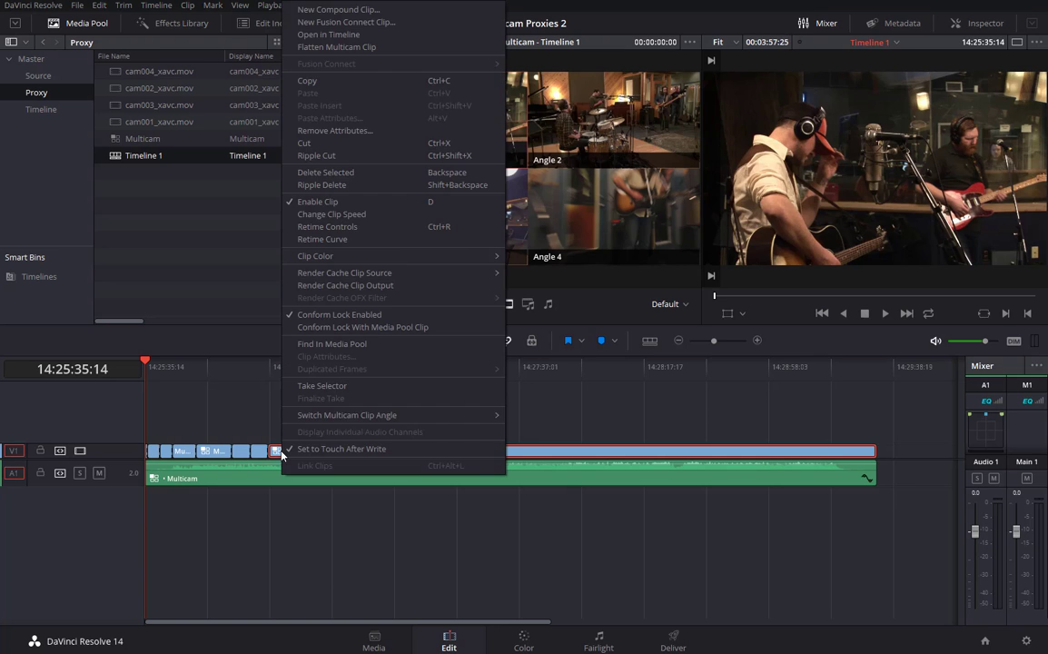
pyautogui.click(325, 36)
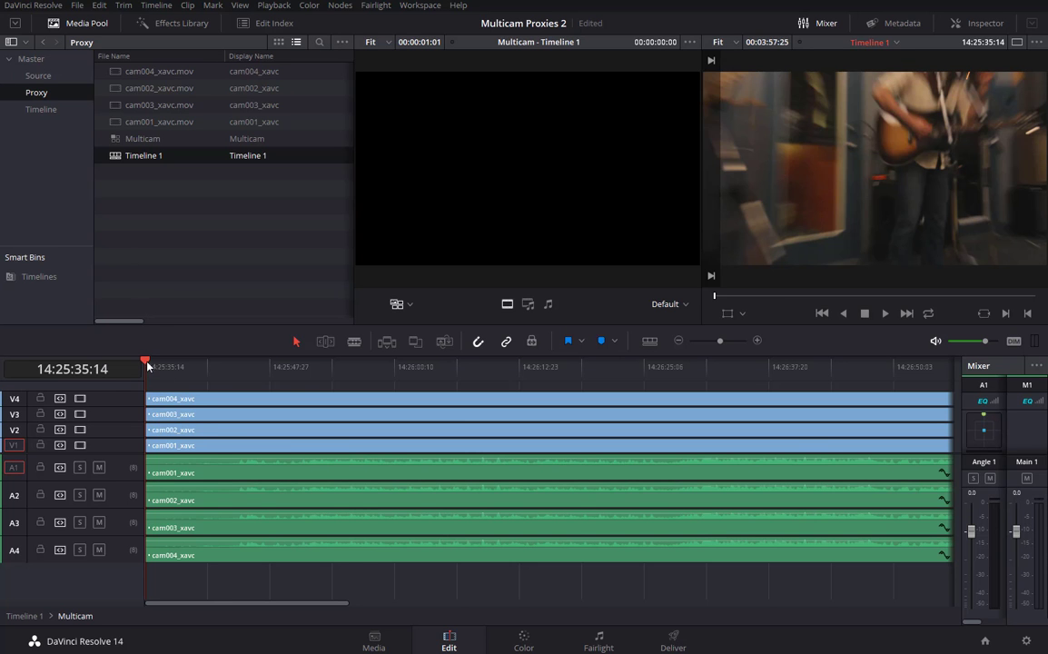
pyautogui.moveTo(149, 365); pyautogui.dragTo(368, 416)
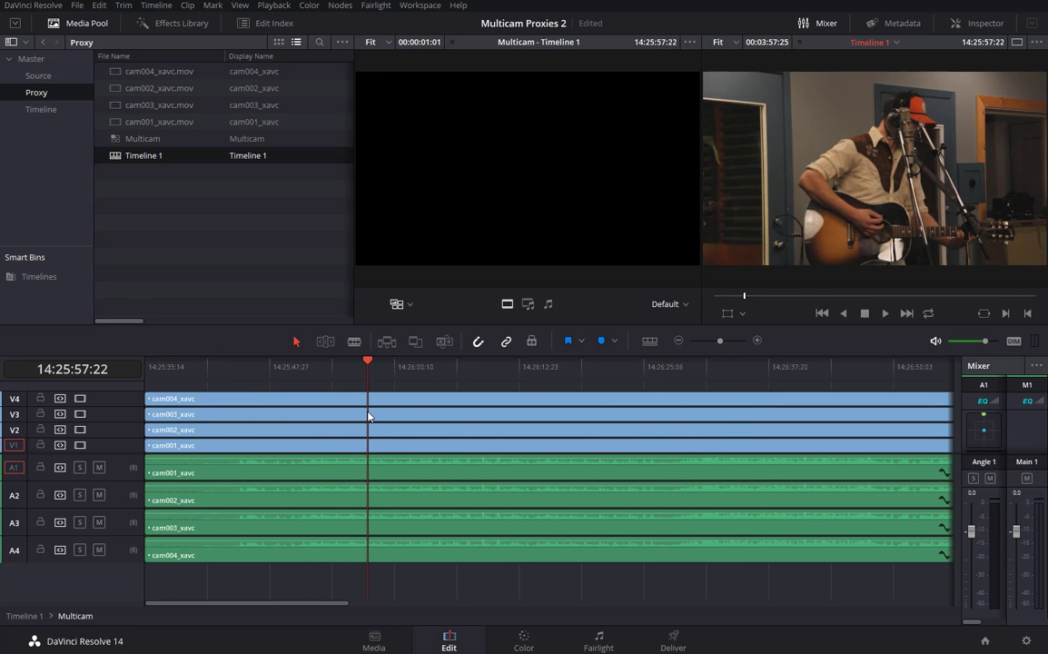
pyautogui.hotkey('shift', 'z')
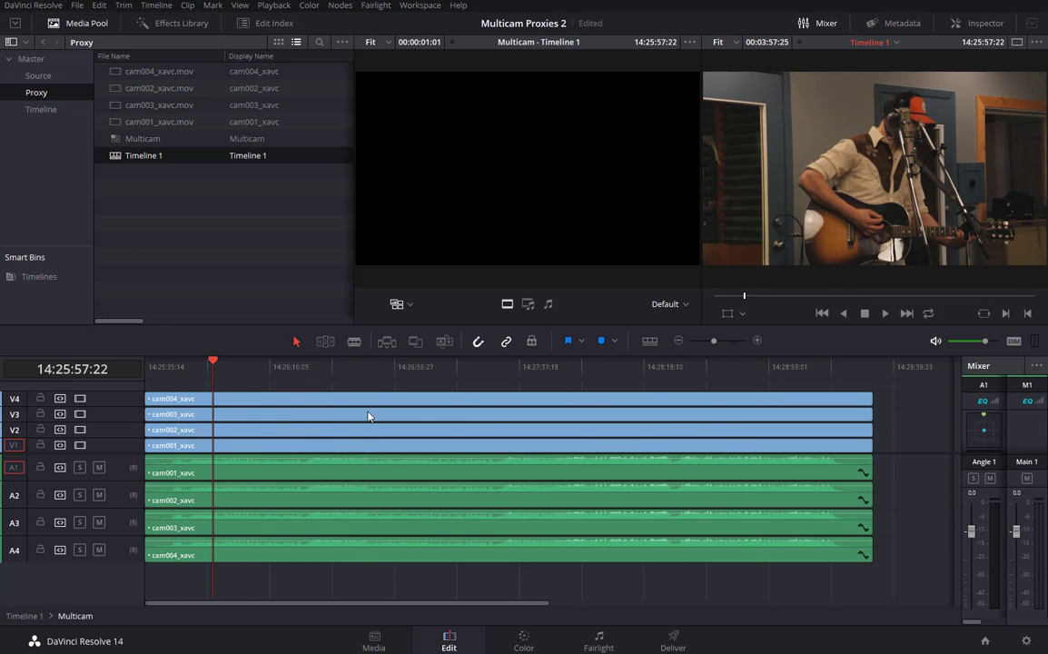
pyautogui.moveTo(209, 362); pyautogui.dragTo(143, 439)
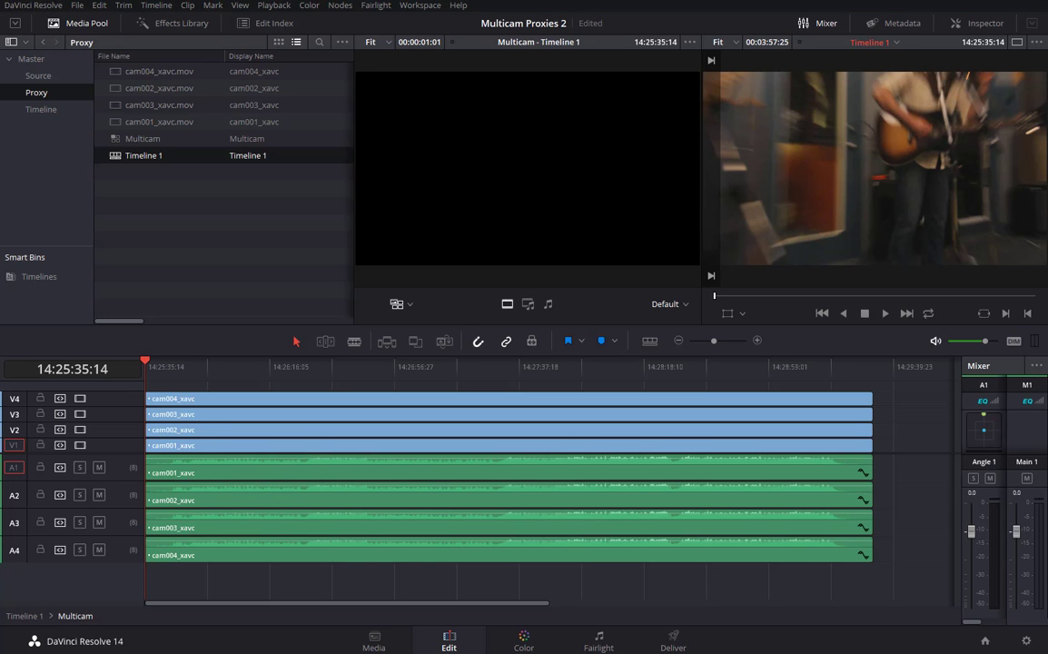
pyautogui.click(523, 640)
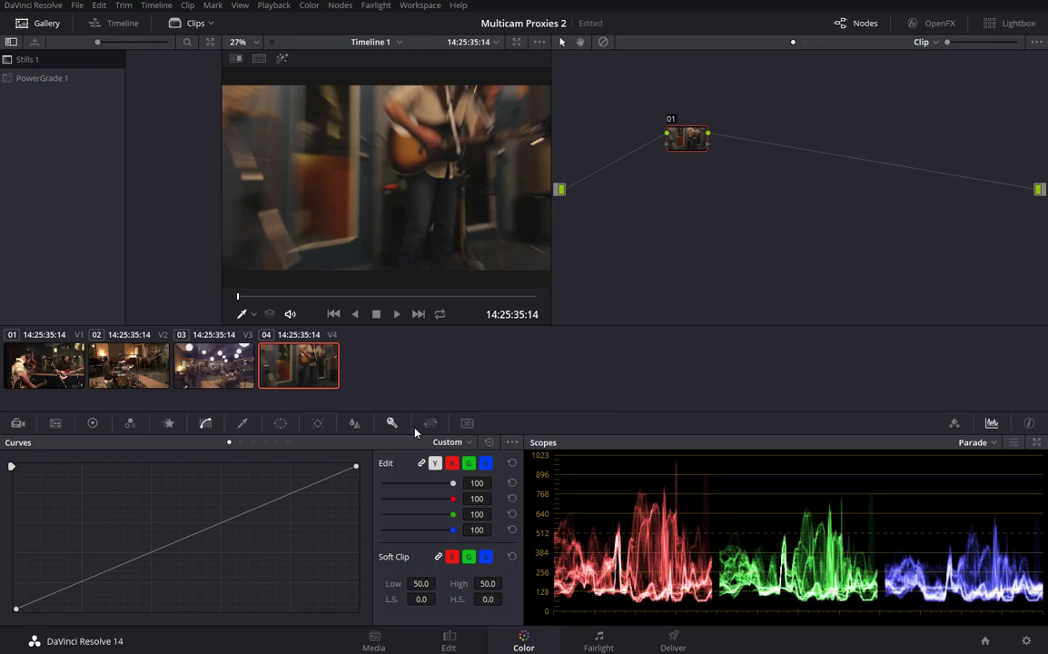
# Step through camera clips 01–04 and reveal their timeline tracks V1–V4.
pyautogui.click(37, 362)
pyautogui.click(128, 360)
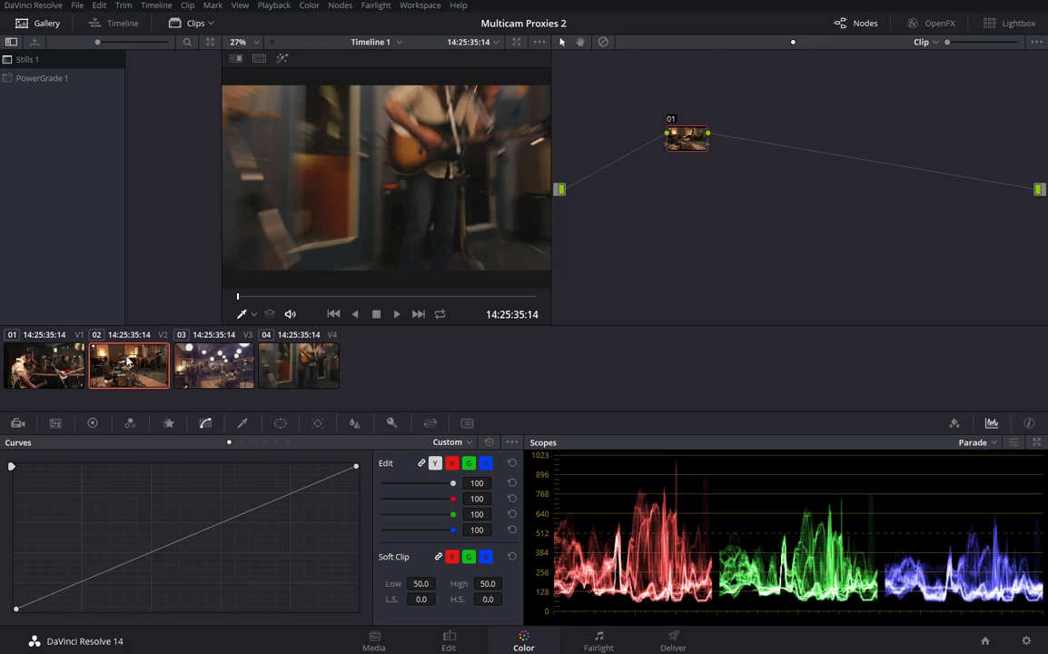
pyautogui.click(172, 327)
pyautogui.click(269, 334)
pyautogui.click(52, 365)
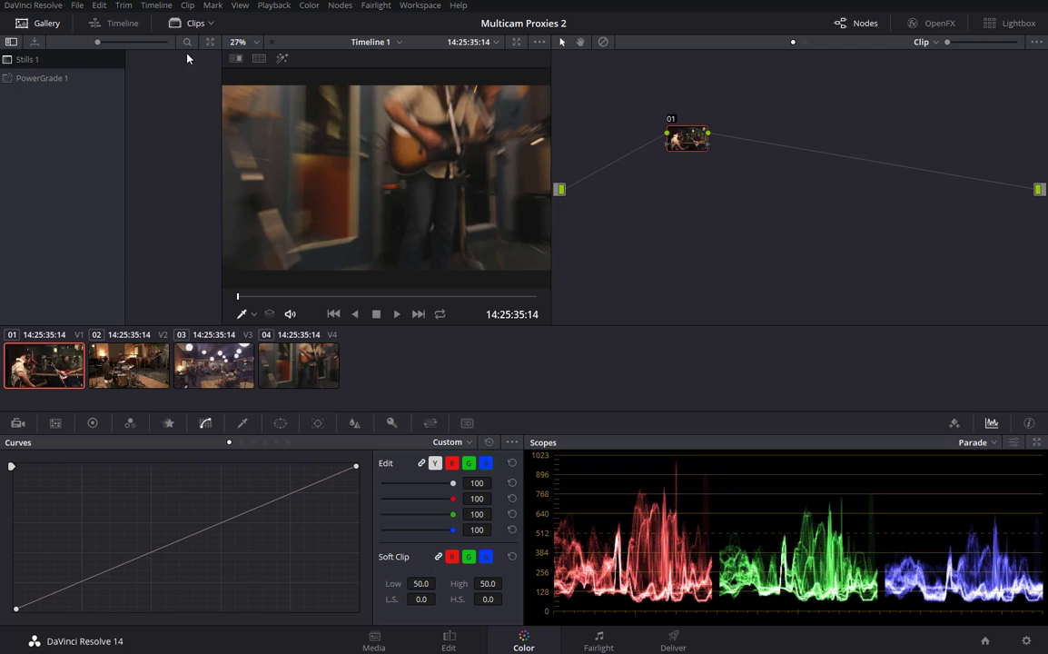
pyautogui.click(95, 24)
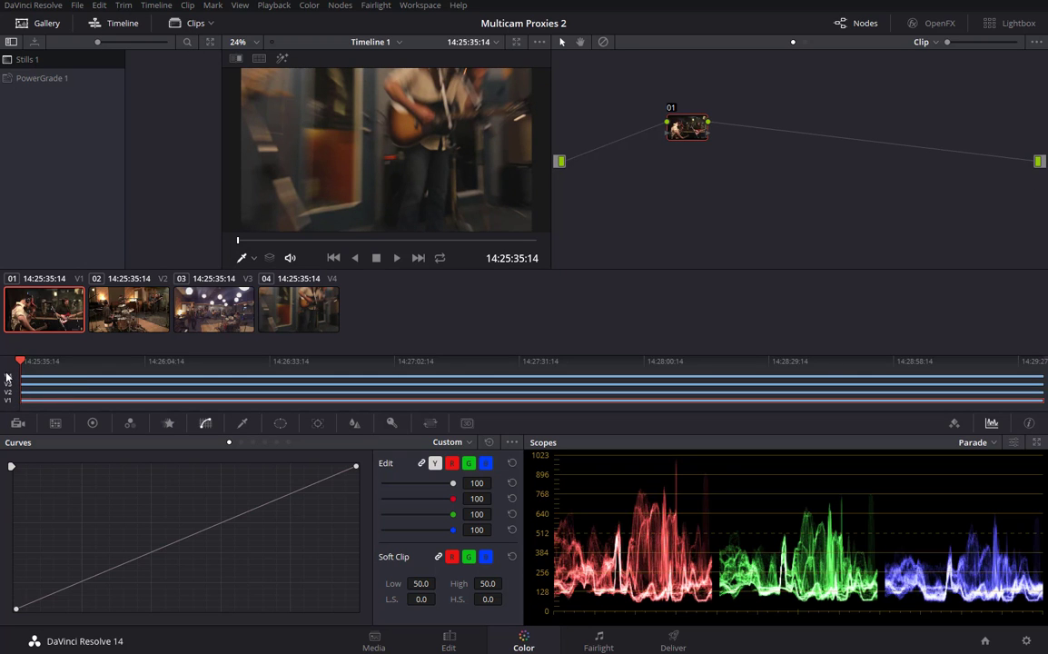
pyautogui.click(304, 311)
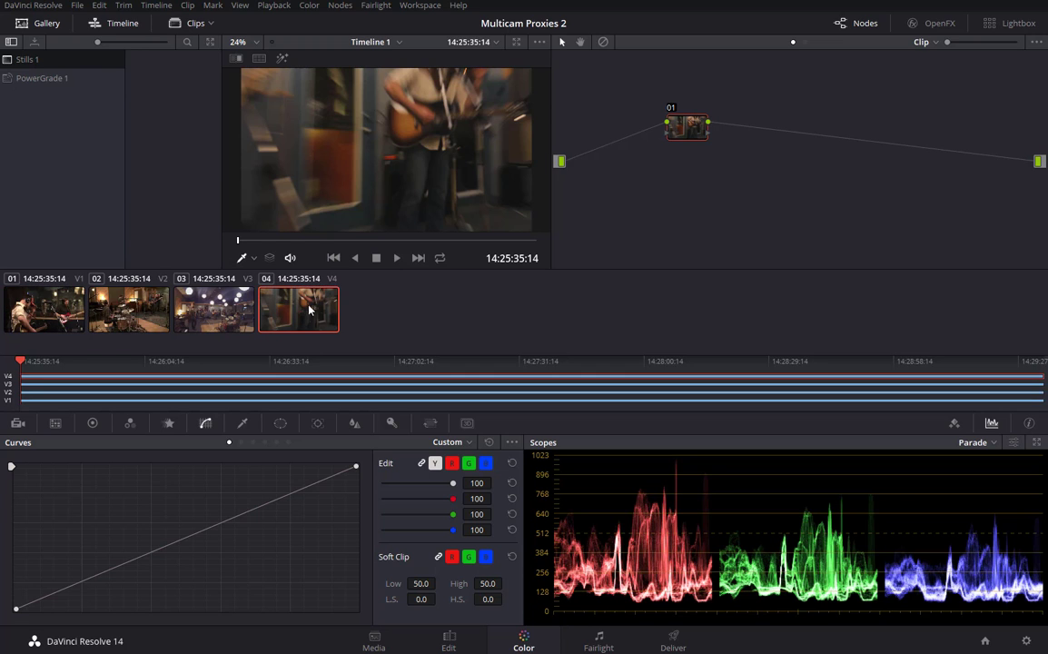
pyautogui.click(207, 311)
pyautogui.click(132, 311)
pyautogui.click(38, 308)
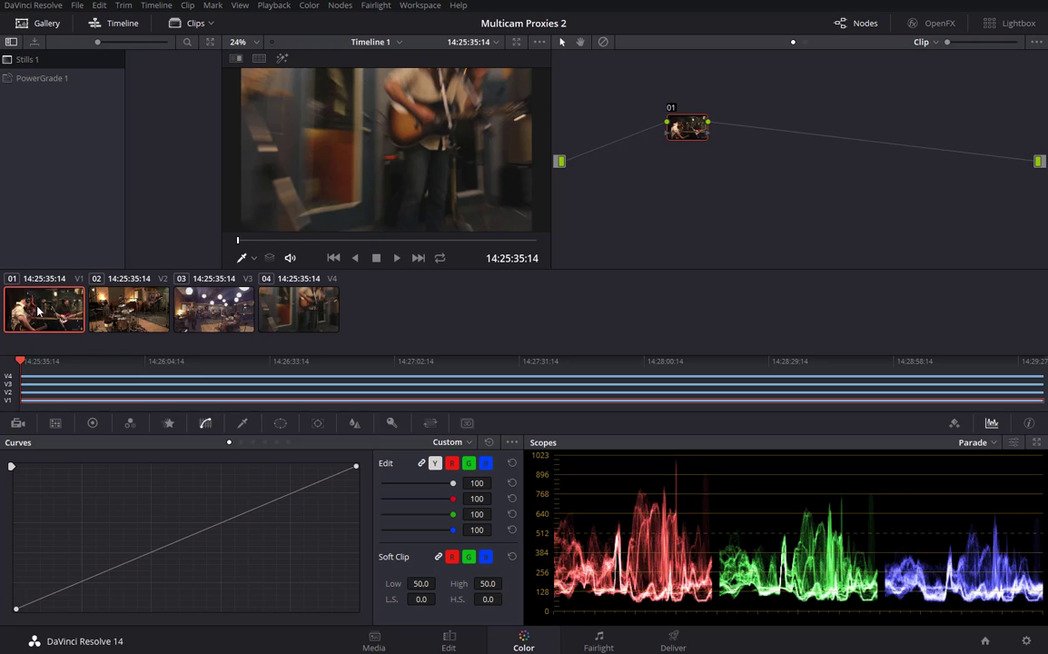
pyautogui.click(127, 308)
pyautogui.click(207, 308)
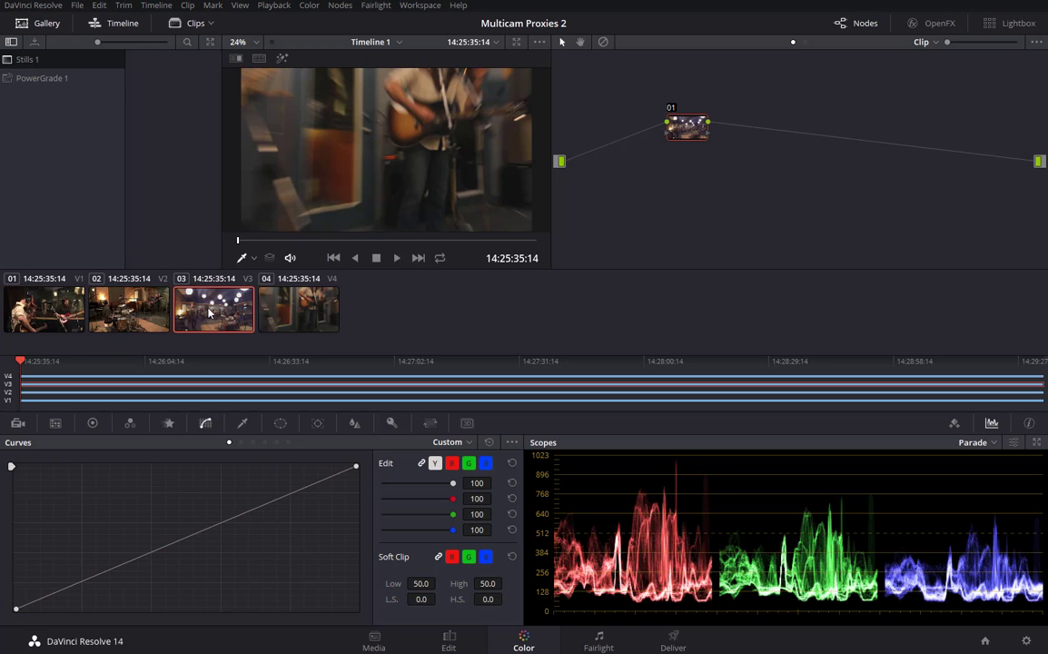
# Toggle tracks V4 and V3 off and back on to compare the clips beneath.
pyautogui.click(7, 376)
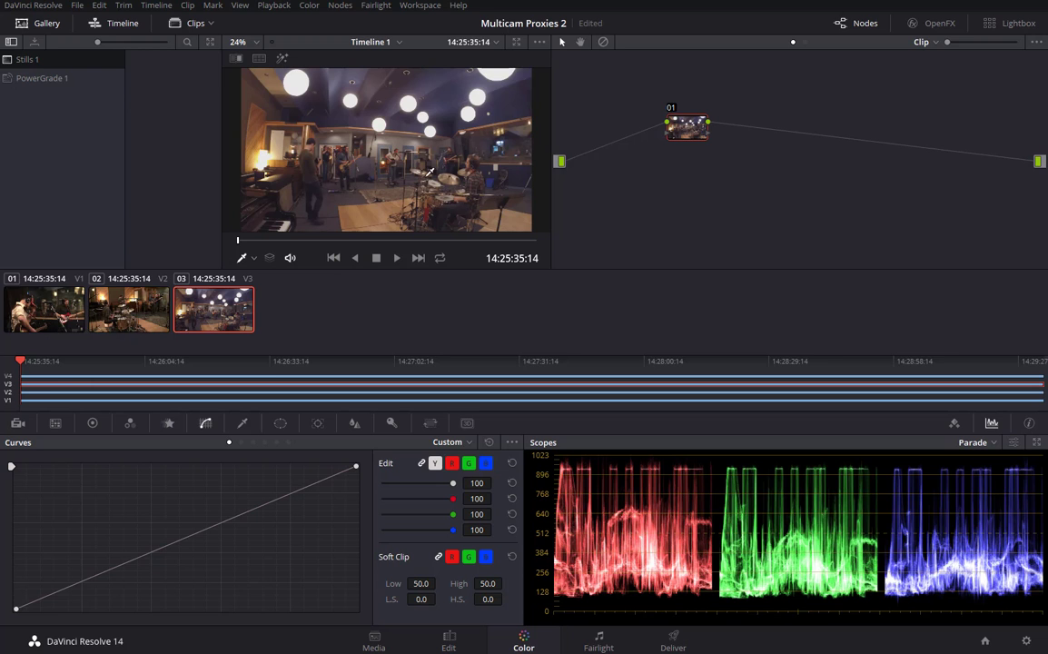
pyautogui.click(7, 384)
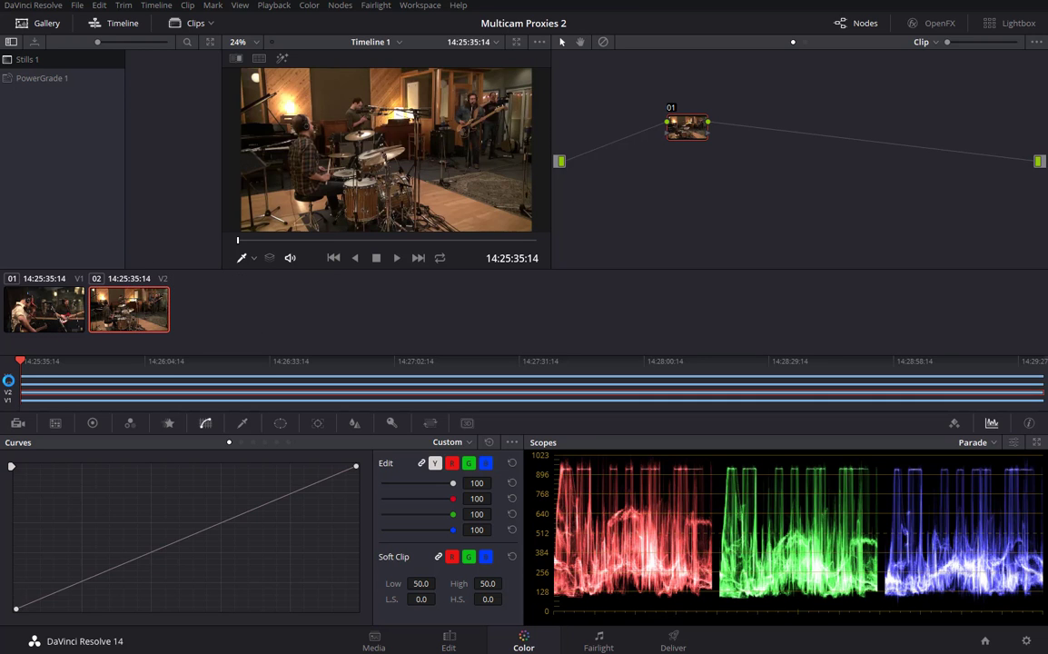
pyautogui.click(8, 381)
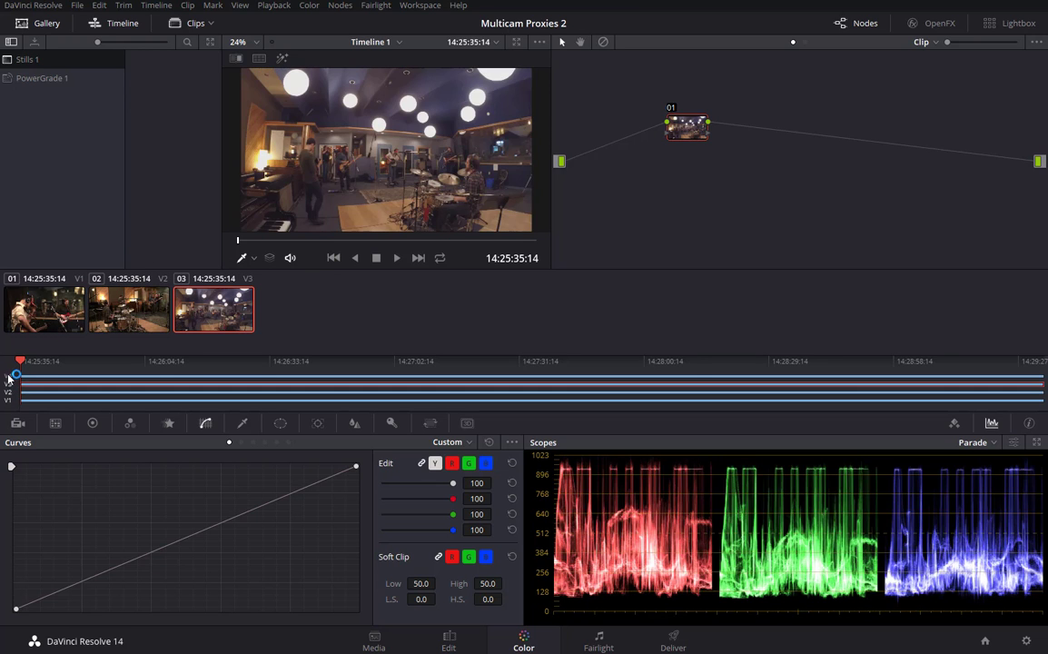
pyautogui.click(9, 376)
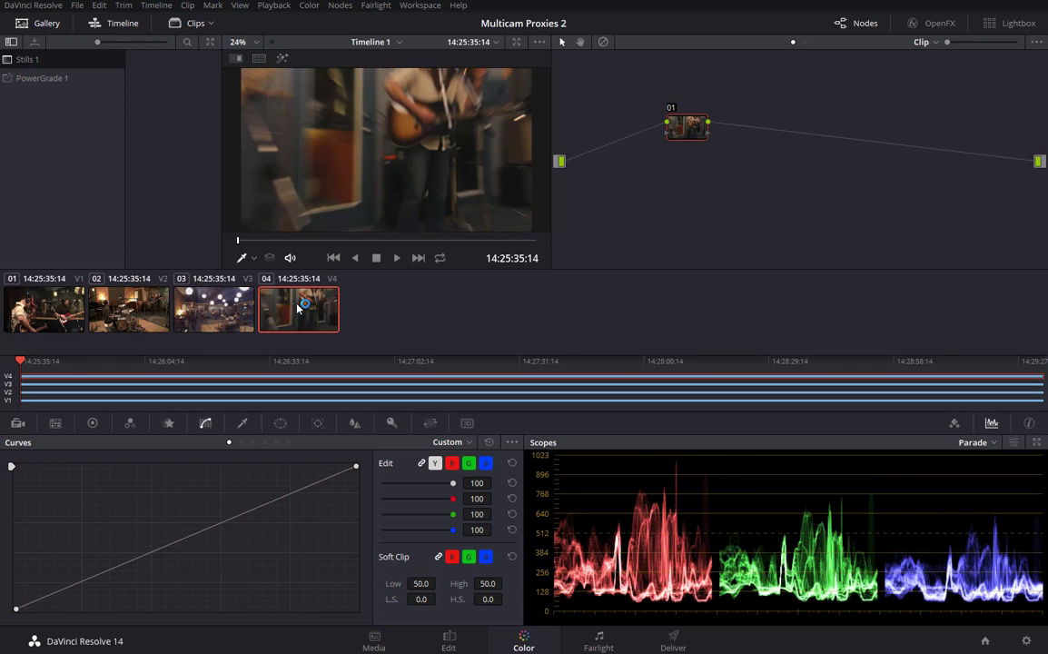
# Hide the timeline, review clips 01–04 in the larger viewer, and show Color Wheels for clip 03.
pyautogui.click(110, 25)
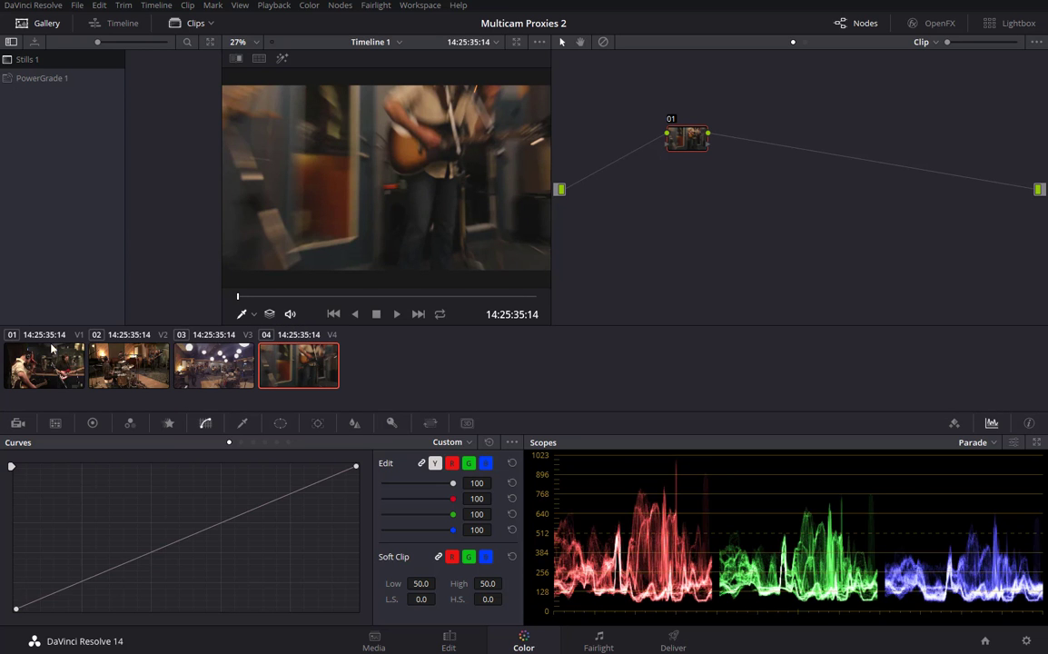
pyautogui.click(128, 366)
pyautogui.click(194, 367)
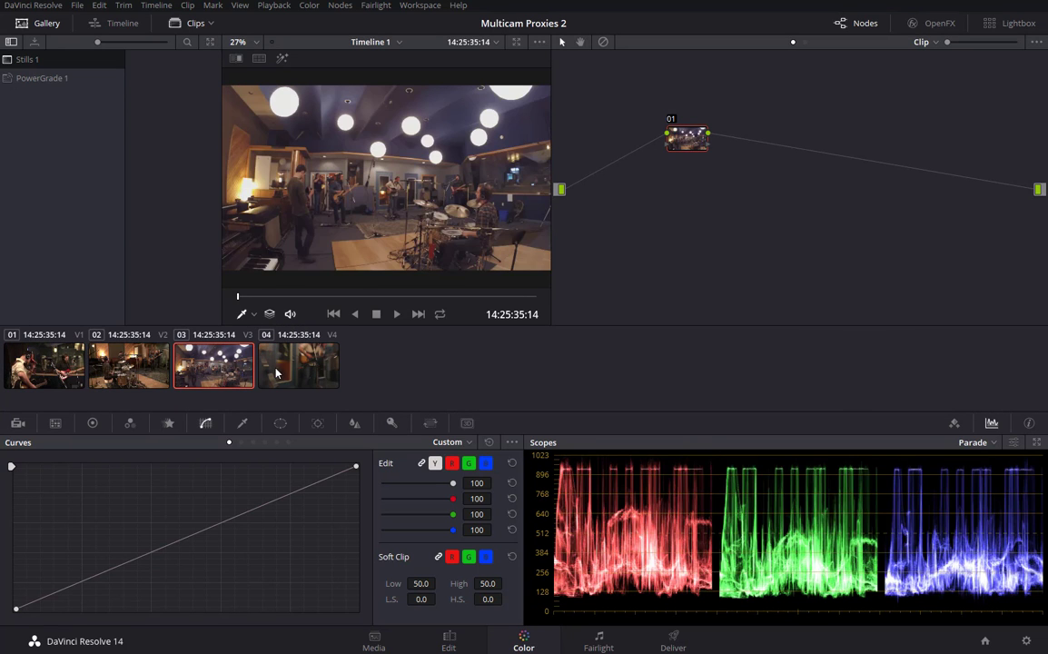
pyautogui.click(263, 371)
pyautogui.click(38, 372)
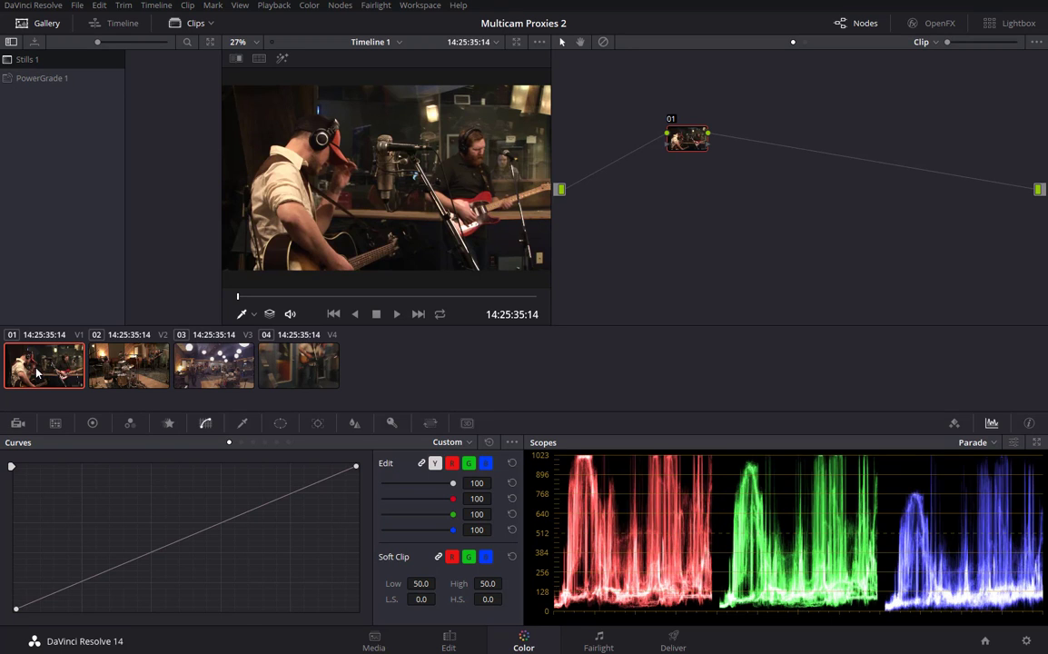
pyautogui.click(119, 365)
pyautogui.click(205, 365)
pyautogui.click(289, 365)
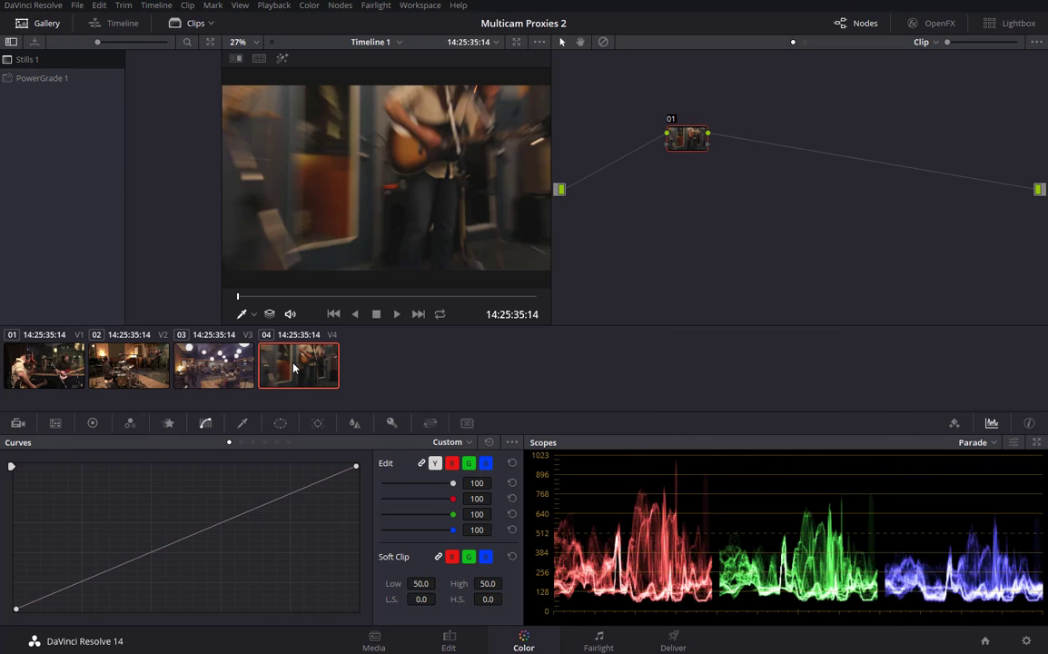
pyautogui.click(28, 368)
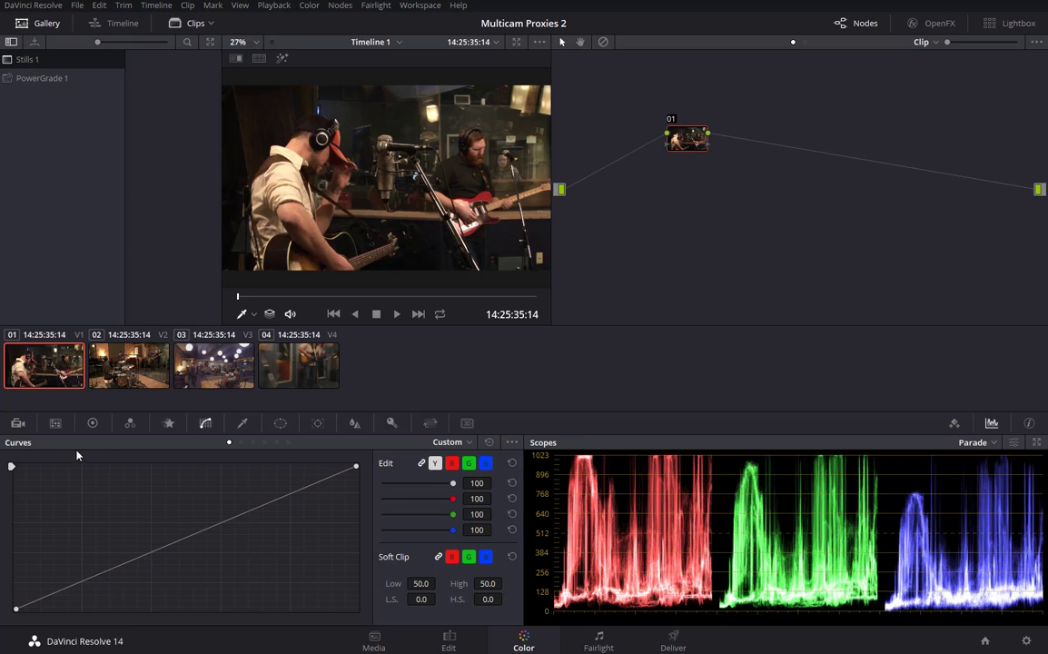
pyautogui.click(91, 422)
pyautogui.click(216, 333)
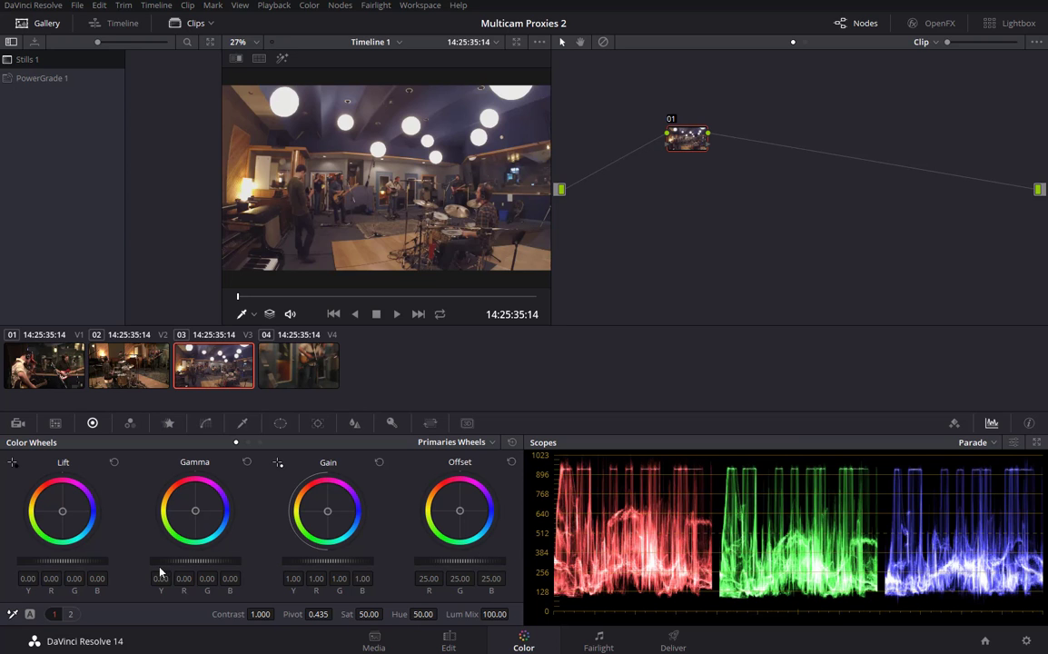
# Darken clip 03 with Lift -0.04 and Gain 0.94, then select clip 04.
pyautogui.moveTo(73, 564); pyautogui.dragTo(63, 564)
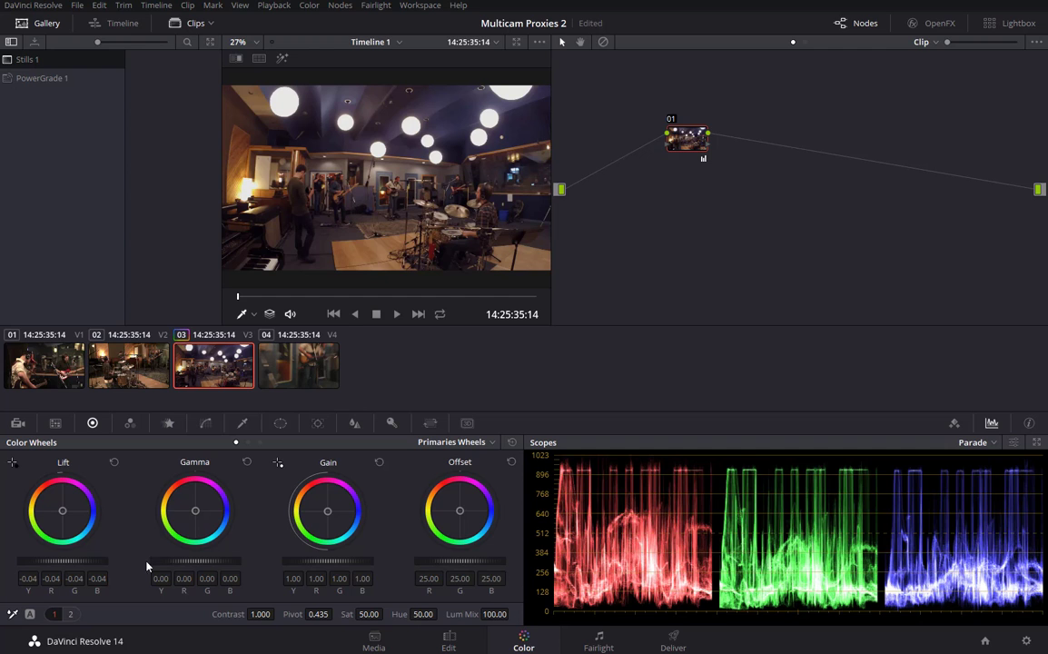
pyautogui.moveTo(359, 564); pyautogui.dragTo(338, 563)
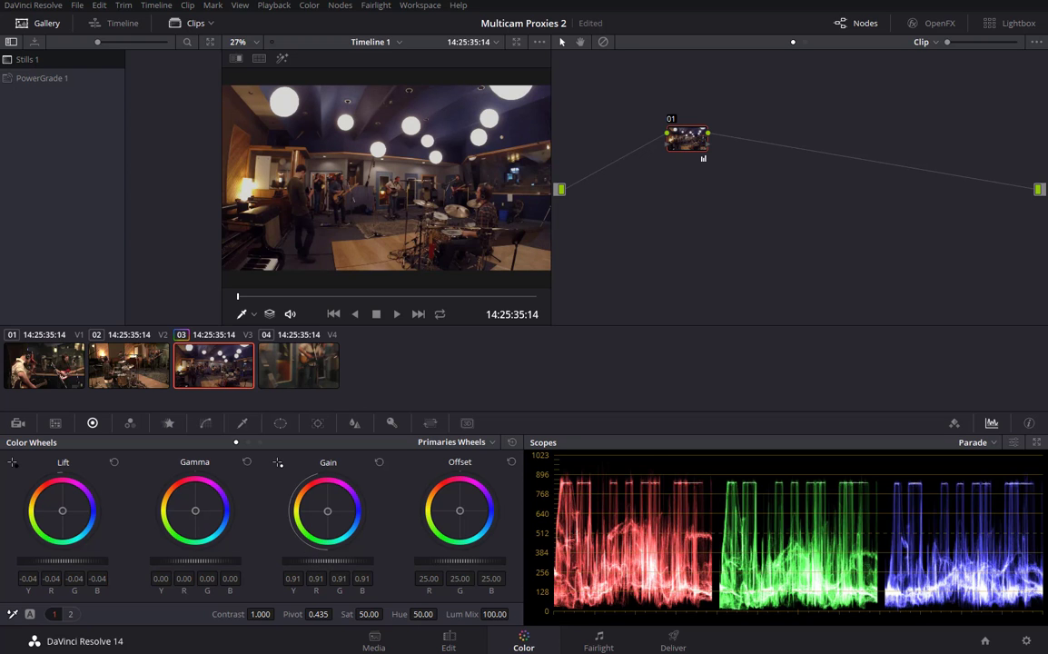
pyautogui.moveTo(327, 561); pyautogui.dragTo(334, 560)
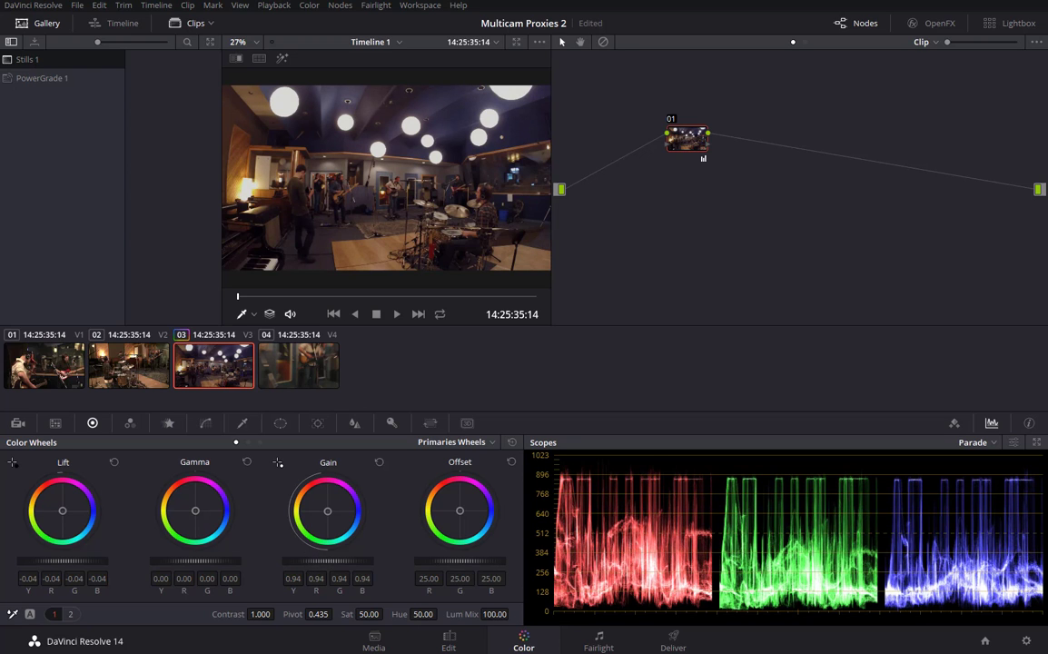
pyautogui.click(299, 365)
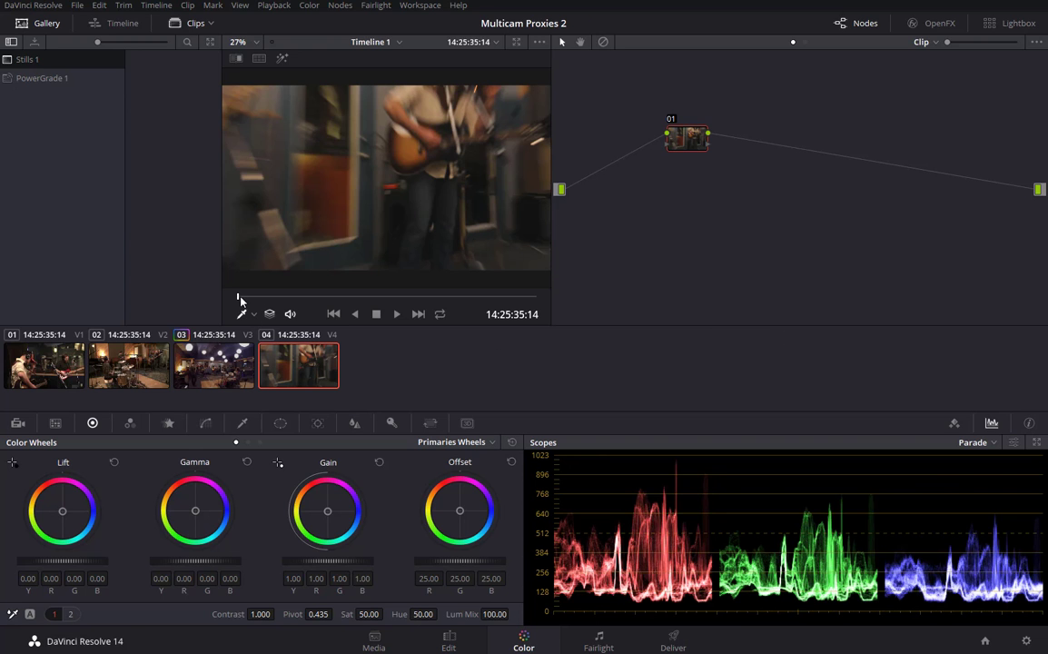
# Grade clip 04 with Lift -0.02 and a warmer Gain of R 0.94, G 1.02, B 0.99.
pyautogui.moveTo(239, 300); pyautogui.dragTo(319, 300)
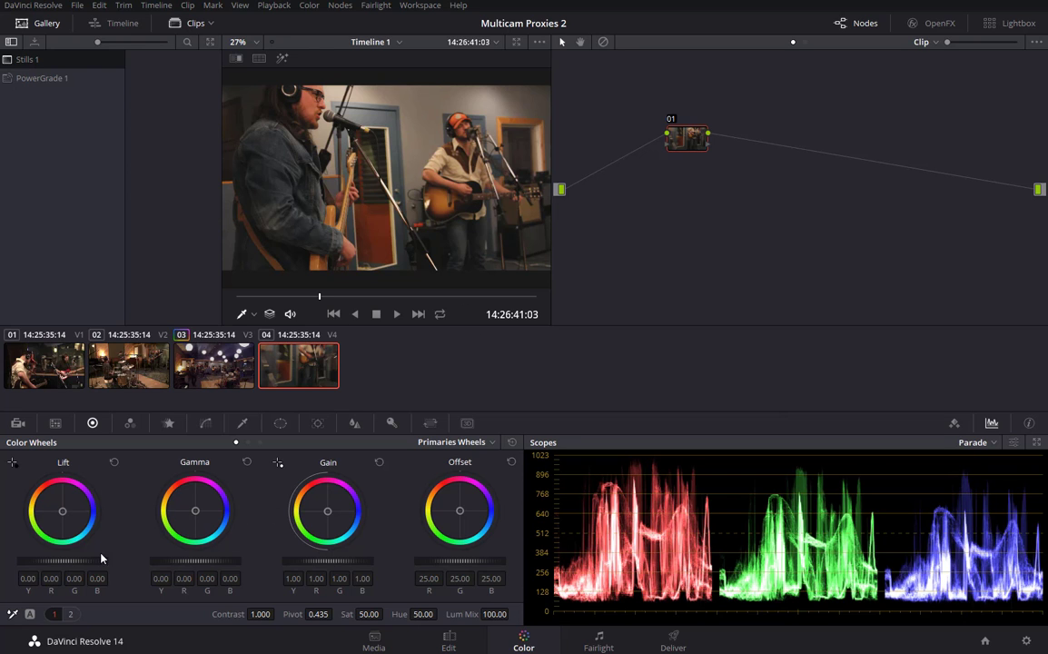
pyautogui.moveTo(93, 562); pyautogui.dragTo(79, 562)
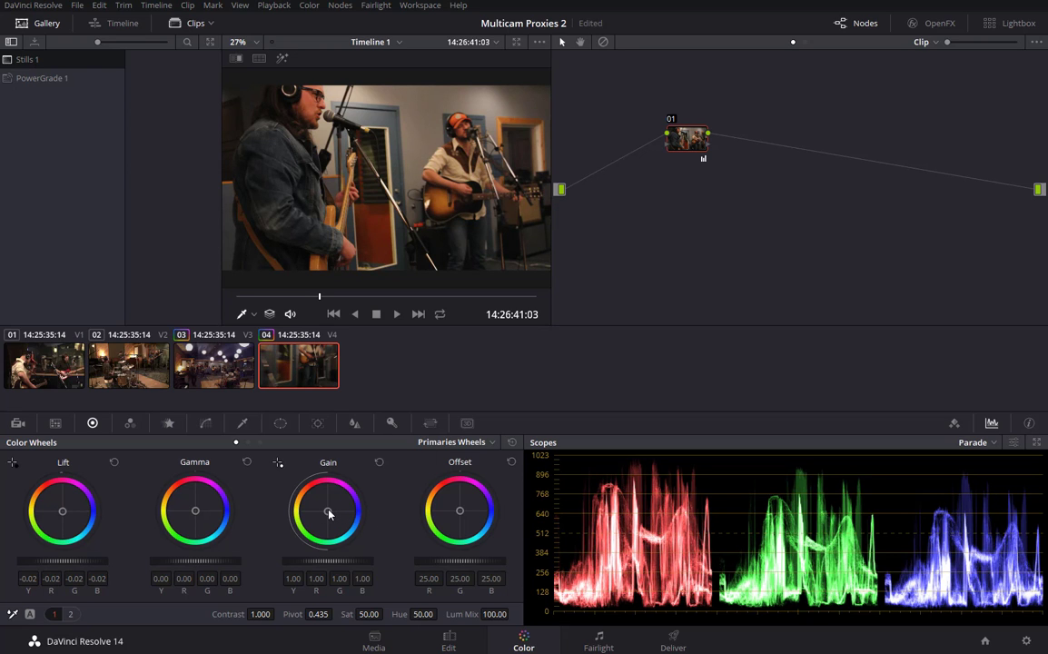
pyautogui.moveTo(329, 514); pyautogui.dragTo(327, 512)
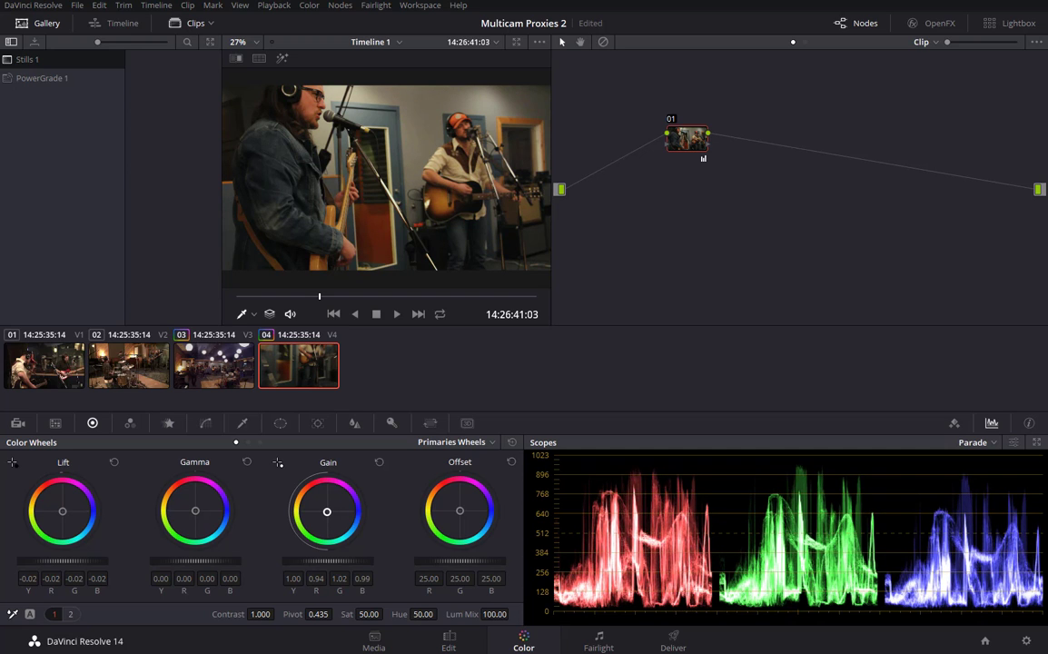
pyautogui.click(191, 336)
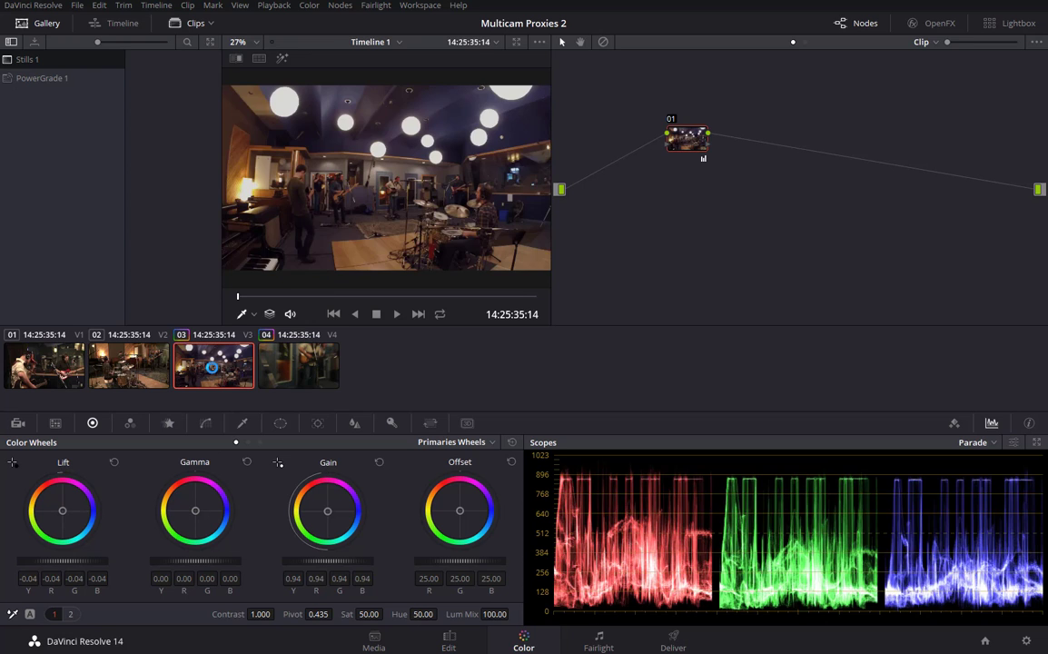
# Compare clips 03, 04 and 02 in the viewer, checking a later frame of clip 04.
pyautogui.click(306, 363)
pyautogui.click(216, 364)
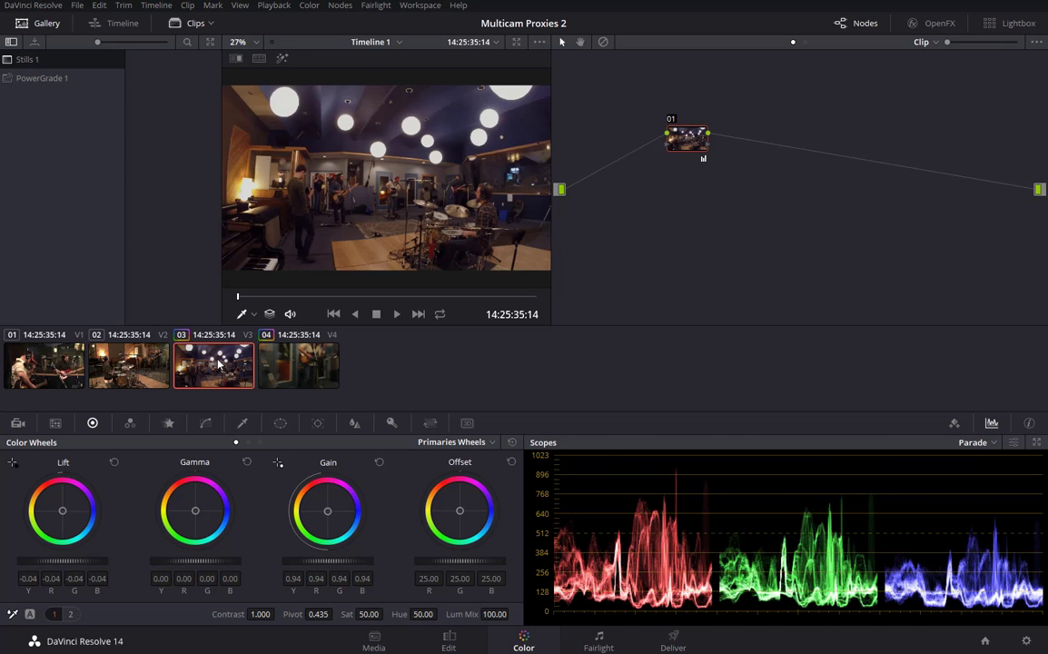
pyautogui.click(304, 372)
pyautogui.moveTo(282, 296); pyautogui.dragTo(327, 297)
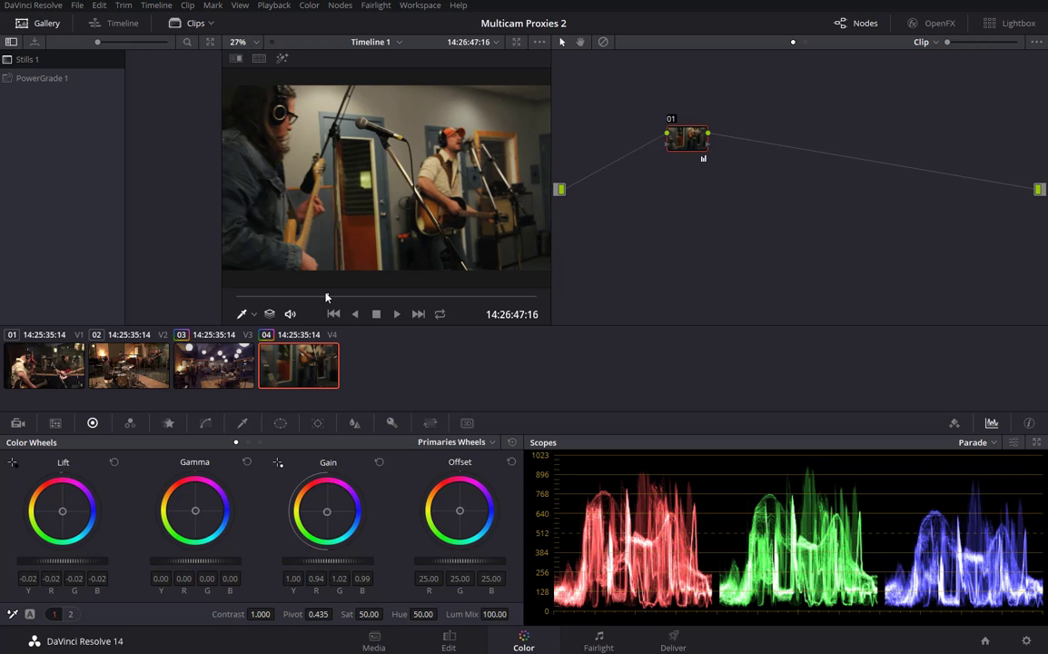
pyautogui.click(138, 367)
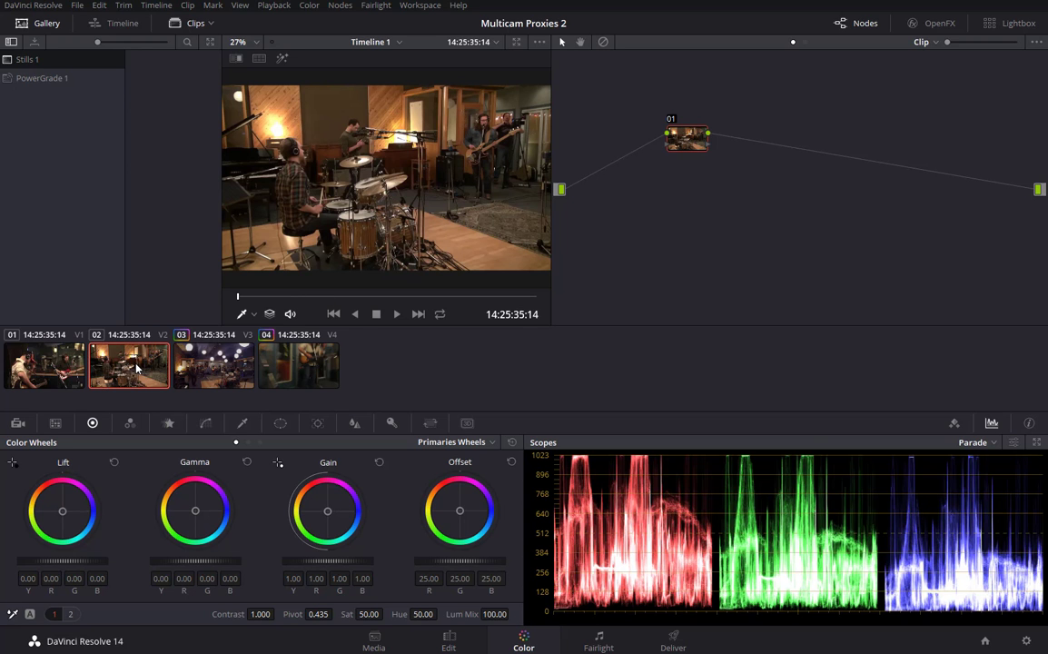
# Grade clip 01 with Lift -0.01 and Gain 0.89, and clip 02 with Gain 0.87.
pyautogui.click(62, 373)
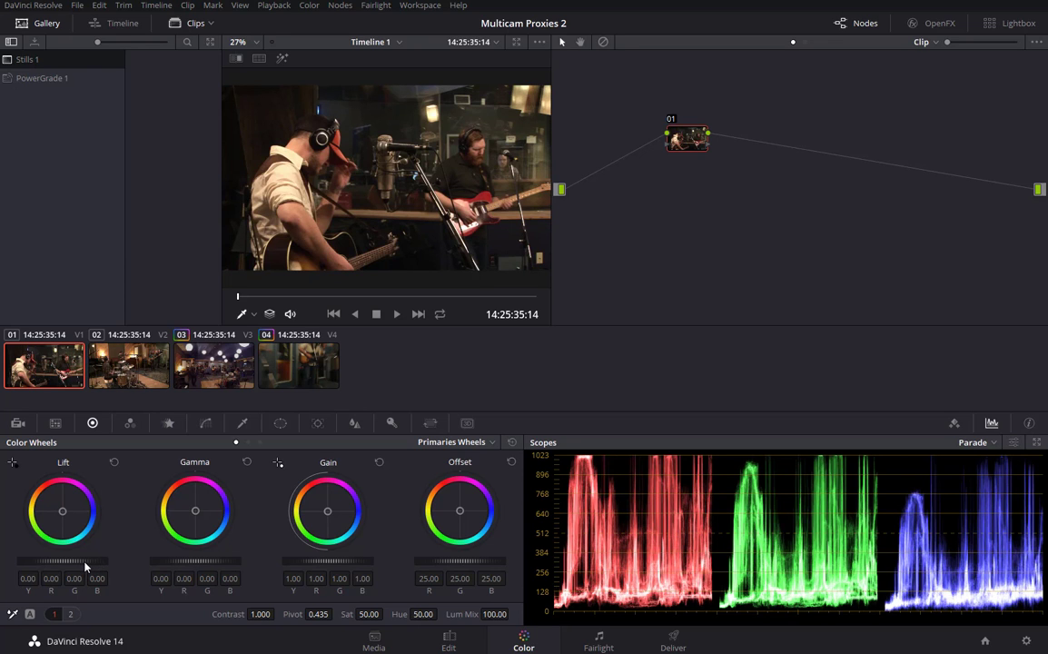
pyautogui.moveTo(87, 568); pyautogui.dragTo(77, 568)
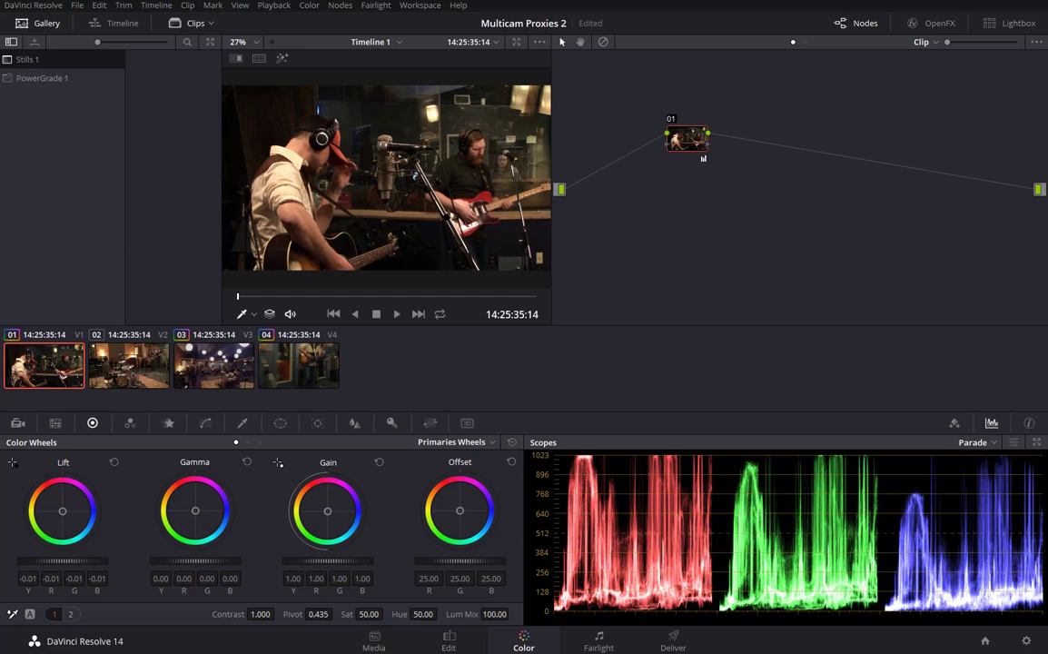
pyautogui.moveTo(205, 566); pyautogui.dragTo(198, 566)
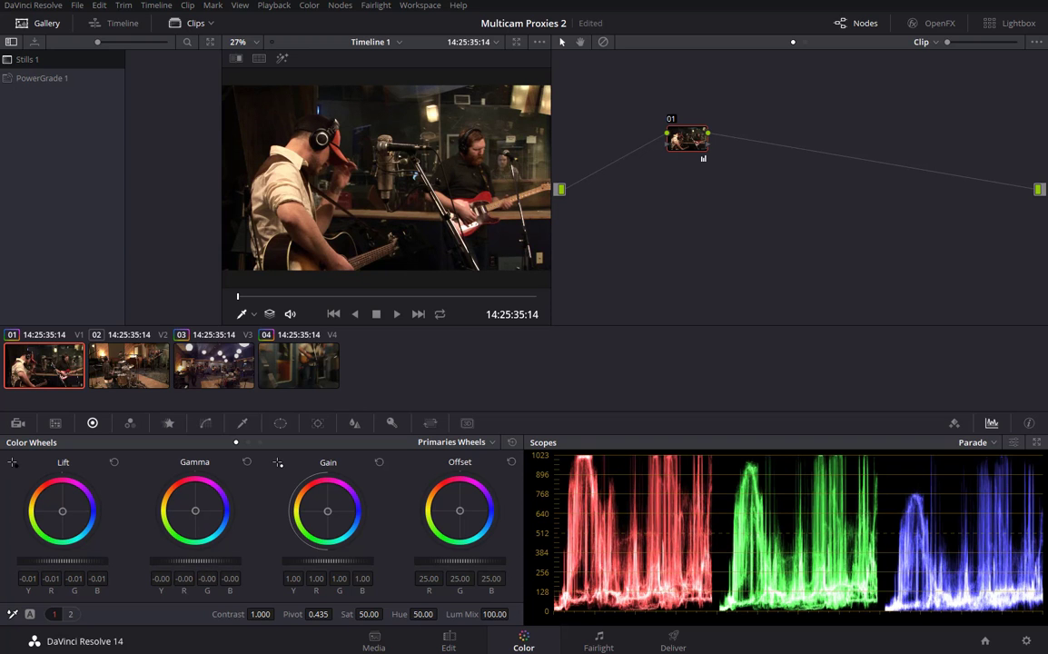
pyautogui.moveTo(344, 565); pyautogui.dragTo(327, 565)
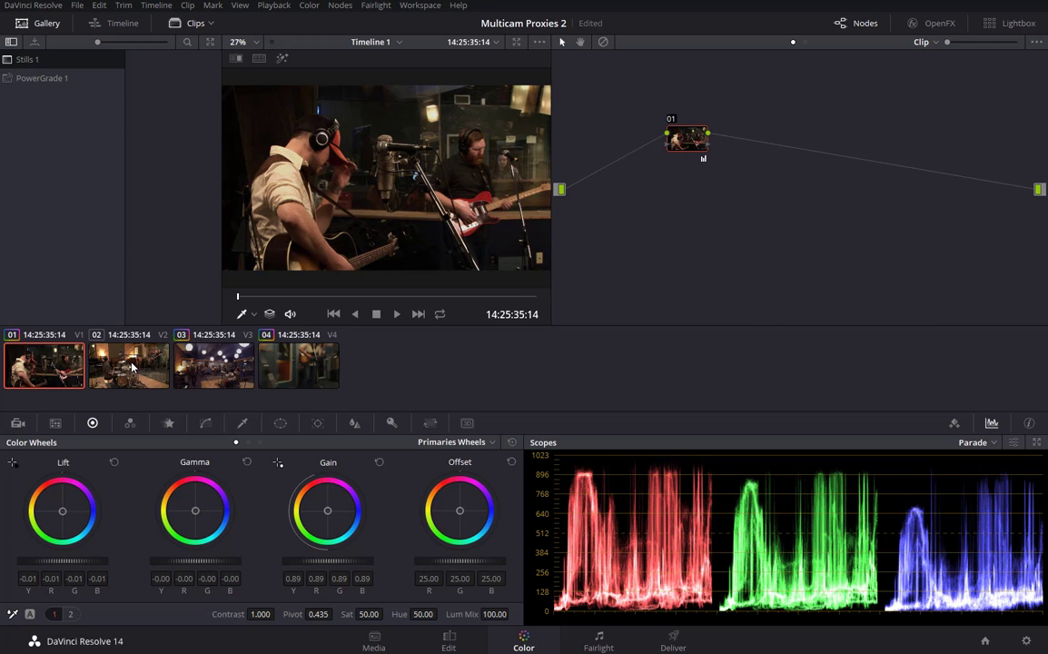
pyautogui.click(118, 331)
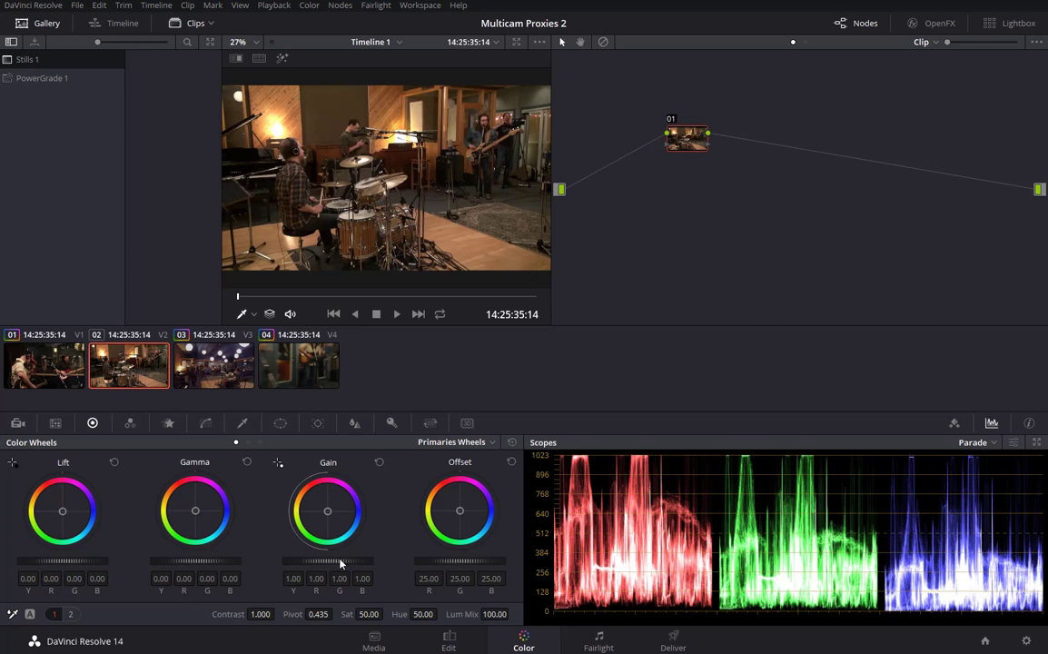
pyautogui.moveTo(340, 564); pyautogui.dragTo(322, 564)
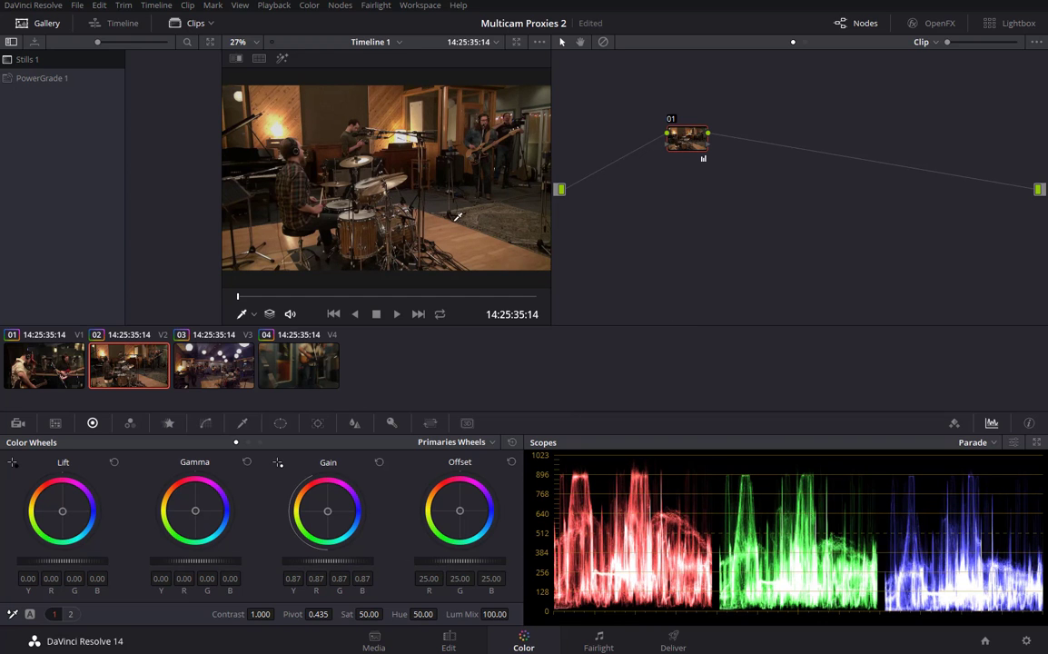
# Review the graded clips 01–04, scrub clip 04, then return to the Edit page.
pyautogui.click(59, 336)
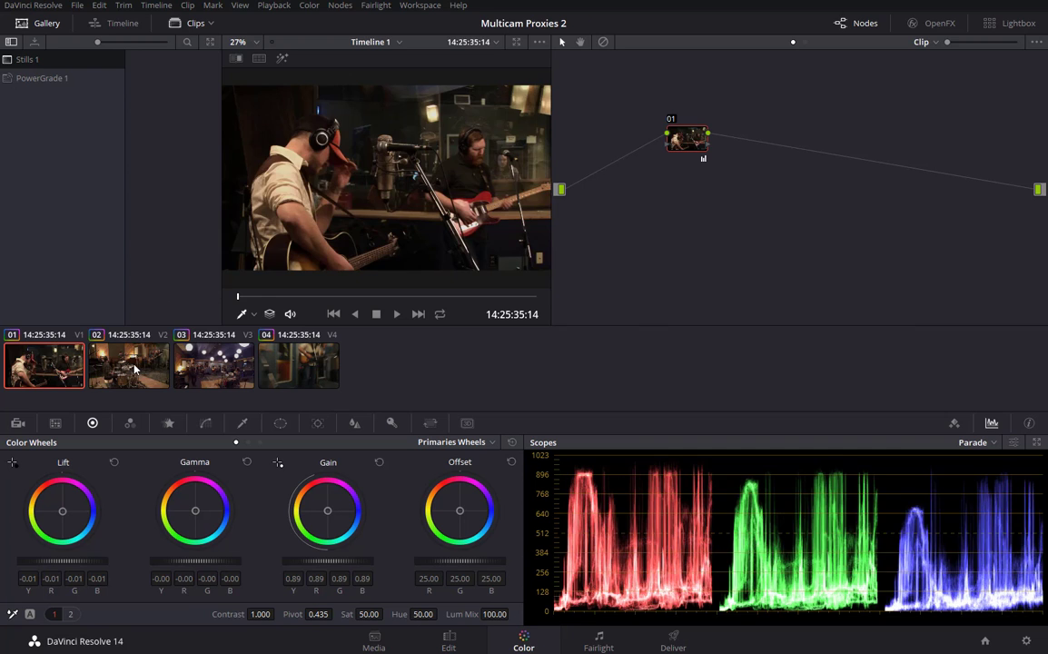
pyautogui.click(135, 368)
pyautogui.click(218, 365)
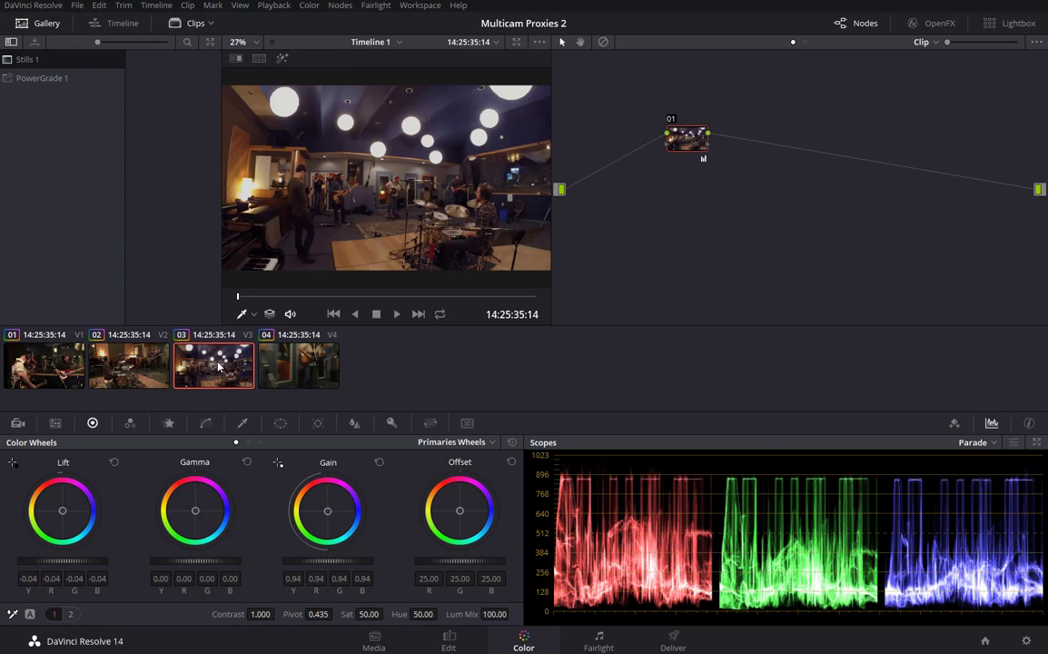
pyautogui.click(299, 367)
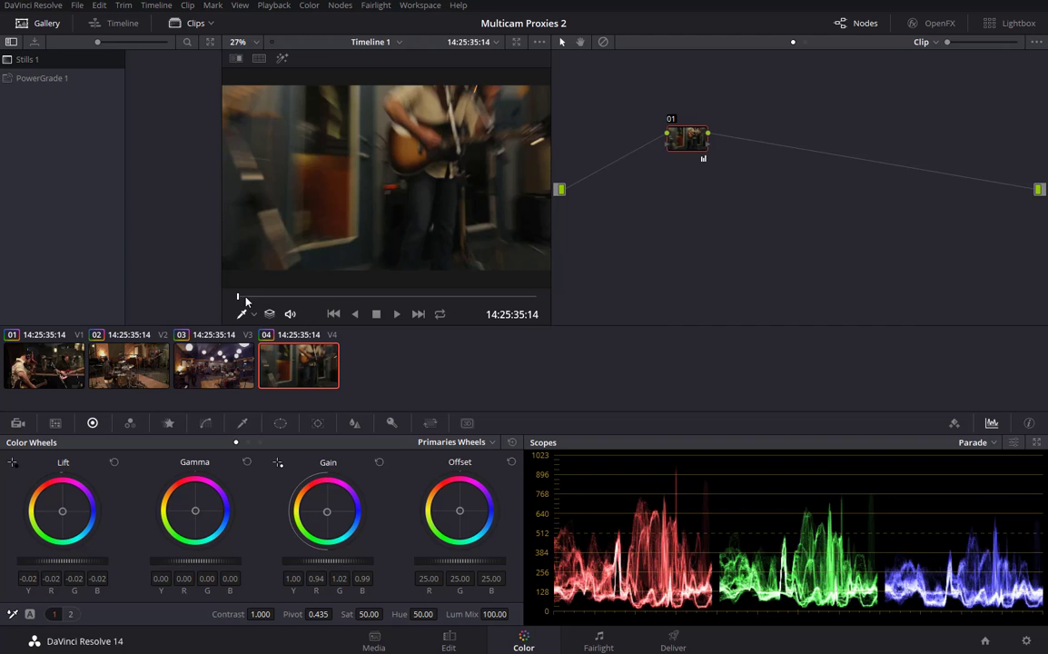
pyautogui.moveTo(238, 297); pyautogui.dragTo(287, 300)
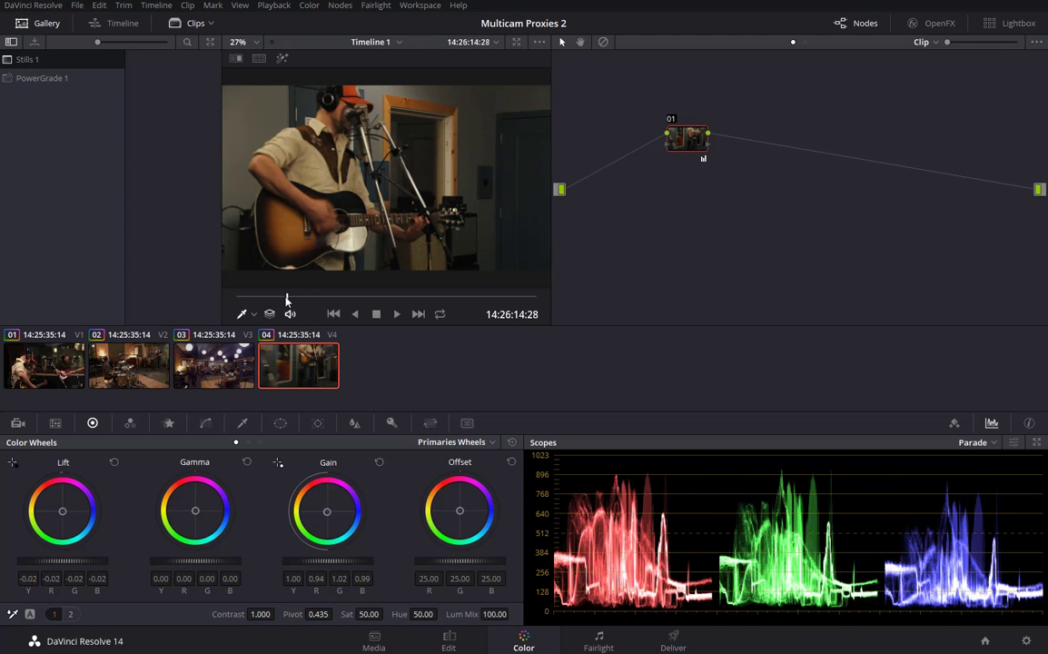
pyautogui.moveTo(288, 299)
pyautogui.mouseDown()
pyautogui.moveTo(367, 300)
pyautogui.moveTo(291, 301)
pyautogui.mouseUp()
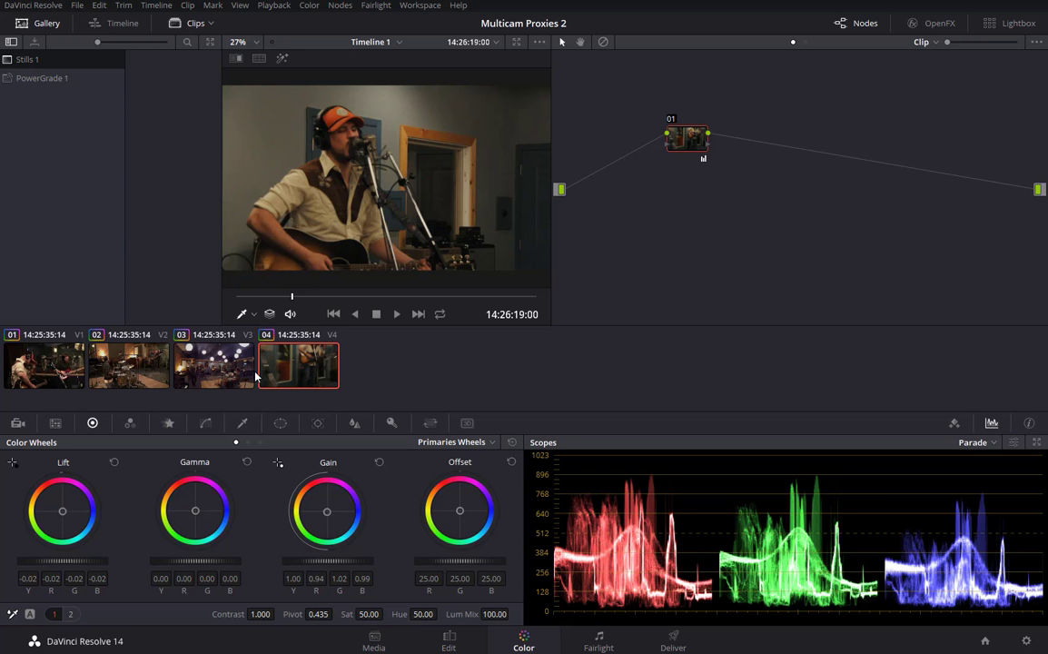
pyautogui.click(449, 641)
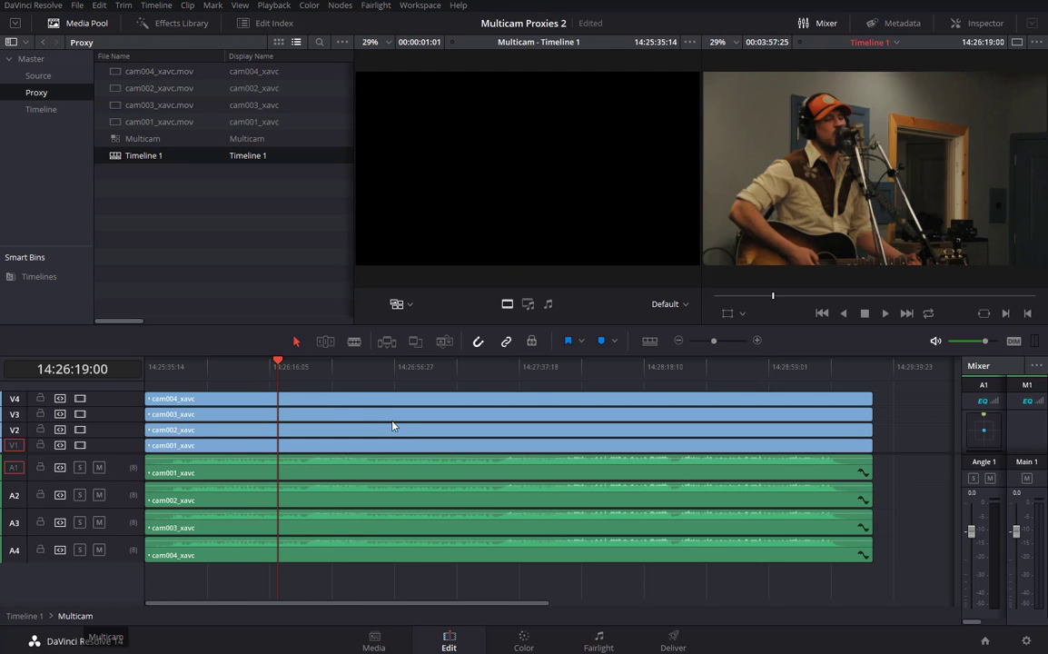
# Select the cam004 clip on V4, zoom the viewer to 63% and pan toward the door frame.
pyautogui.click(291, 402)
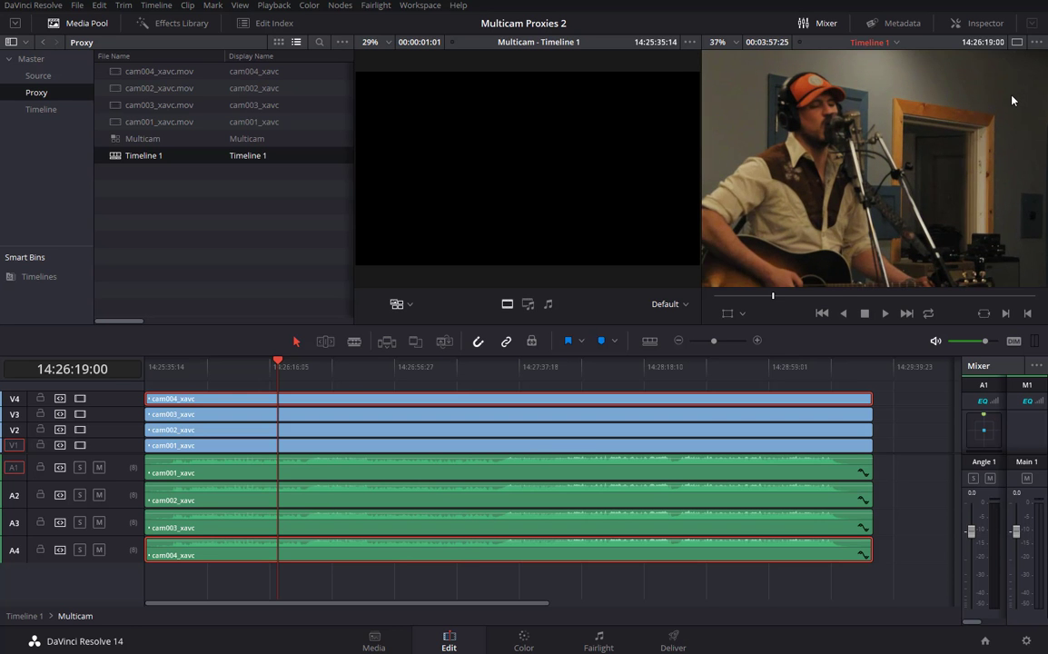
pyautogui.scroll(2, 974, 112)
pyautogui.scroll(3, 921, 120)
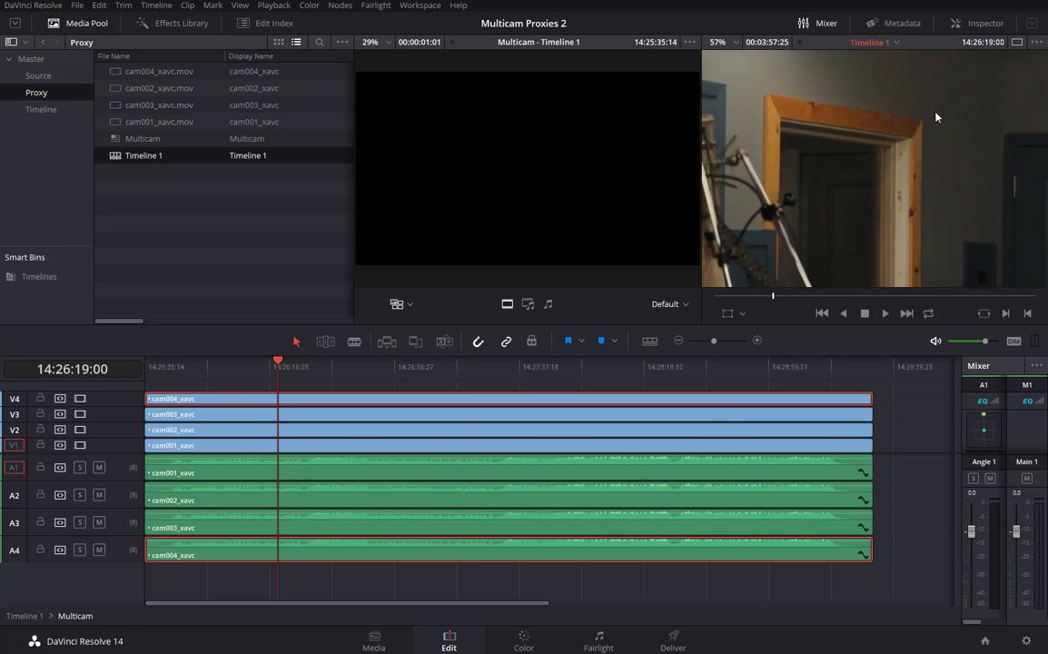
pyautogui.moveTo(947, 87); pyautogui.dragTo(931, 171)
pyautogui.moveTo(888, 226); pyautogui.dragTo(798, 234)
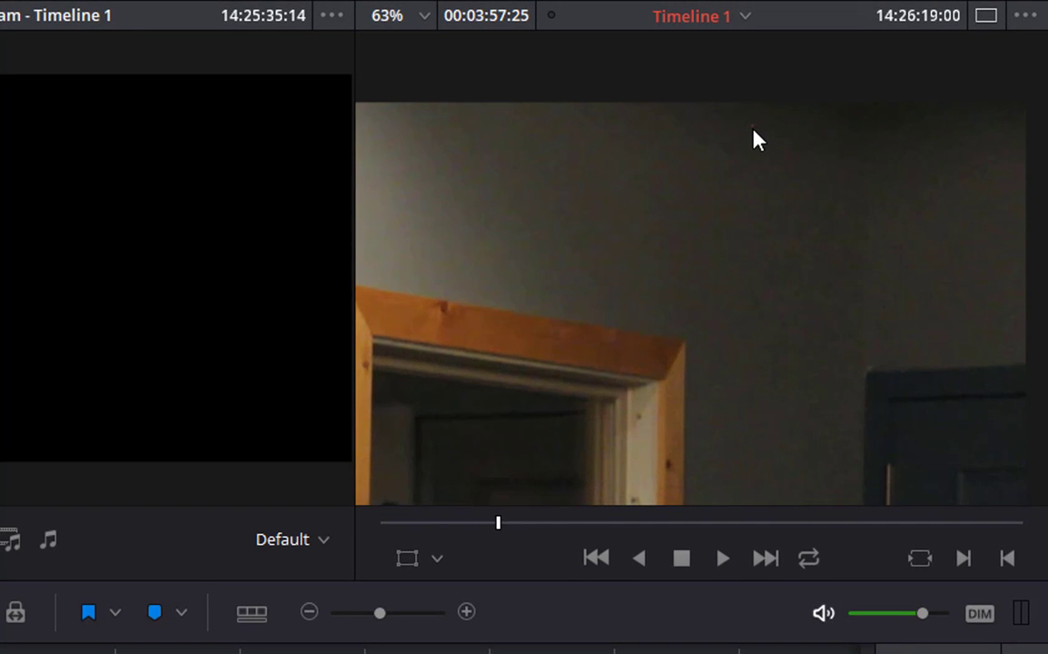
pyautogui.moveTo(497, 522)
pyautogui.mouseDown()
pyautogui.moveTo(518, 522)
pyautogui.moveTo(468, 522)
pyautogui.moveTo(496, 522)
pyautogui.mouseUp()
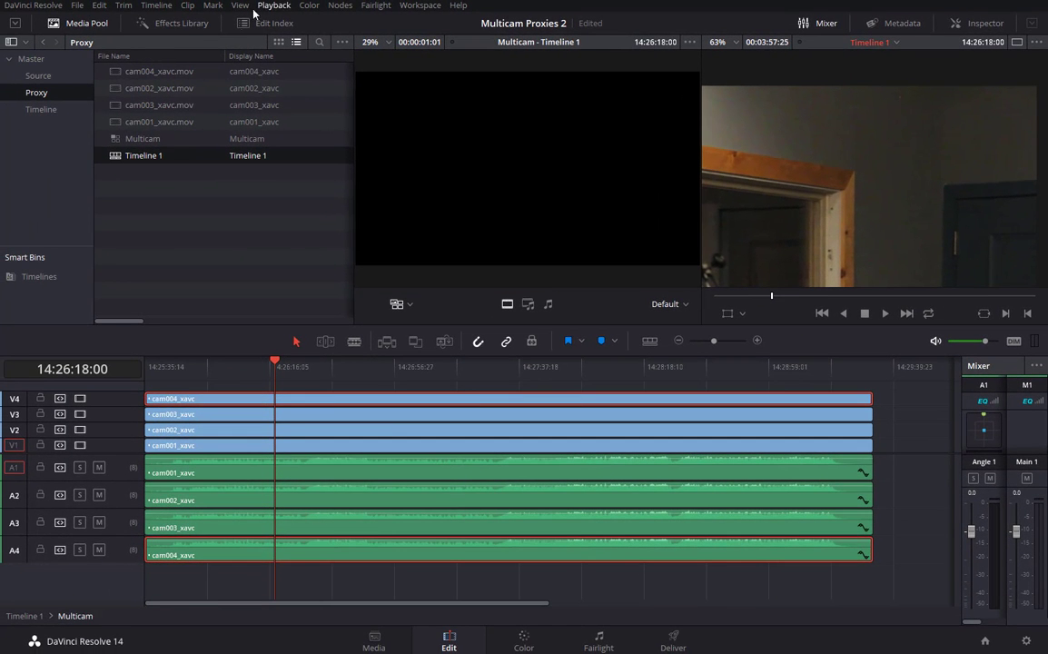
# Search the Effects Library for 'dead' and drop Dead Pixel Fixer onto the V4 cam004 clip.
pyautogui.click(180, 24)
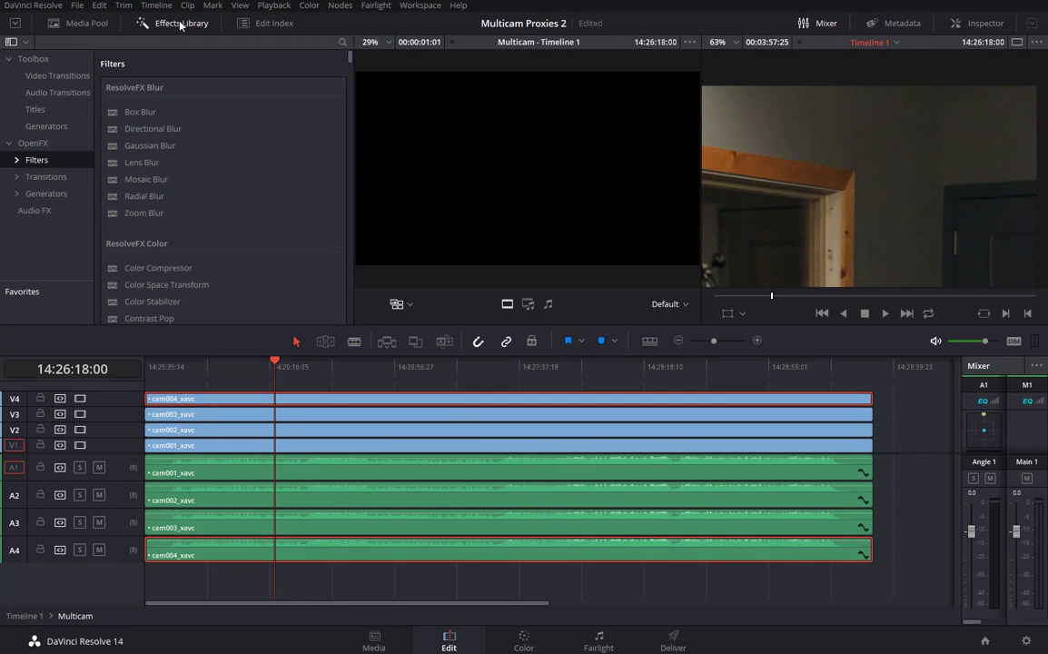
pyautogui.click(342, 42)
pyautogui.write('dead')
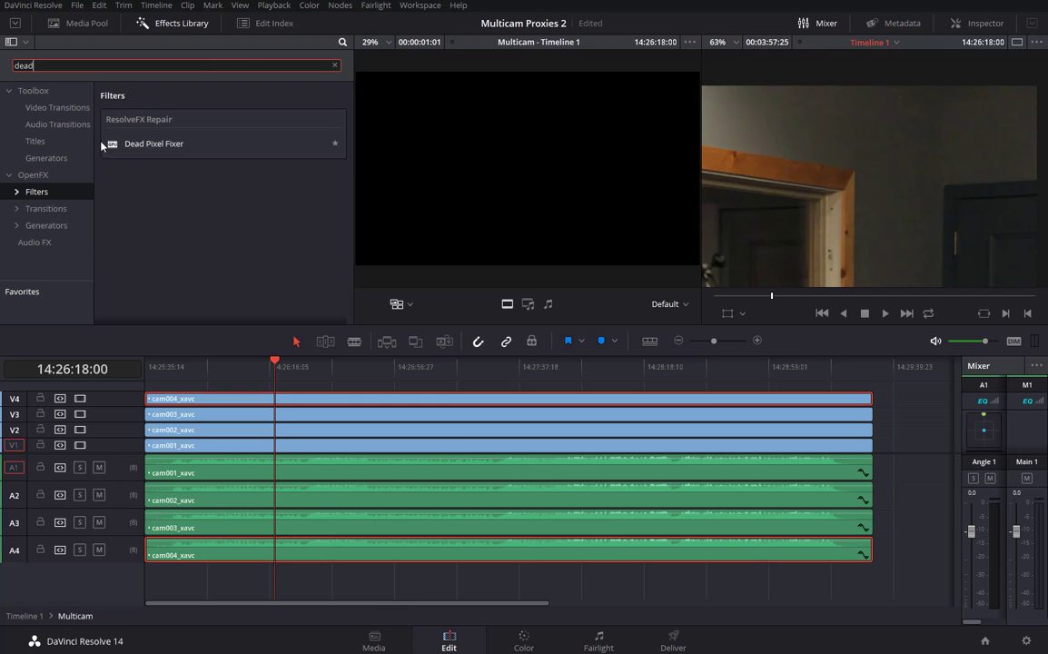
pyautogui.moveTo(338, 142); pyautogui.dragTo(288, 401)
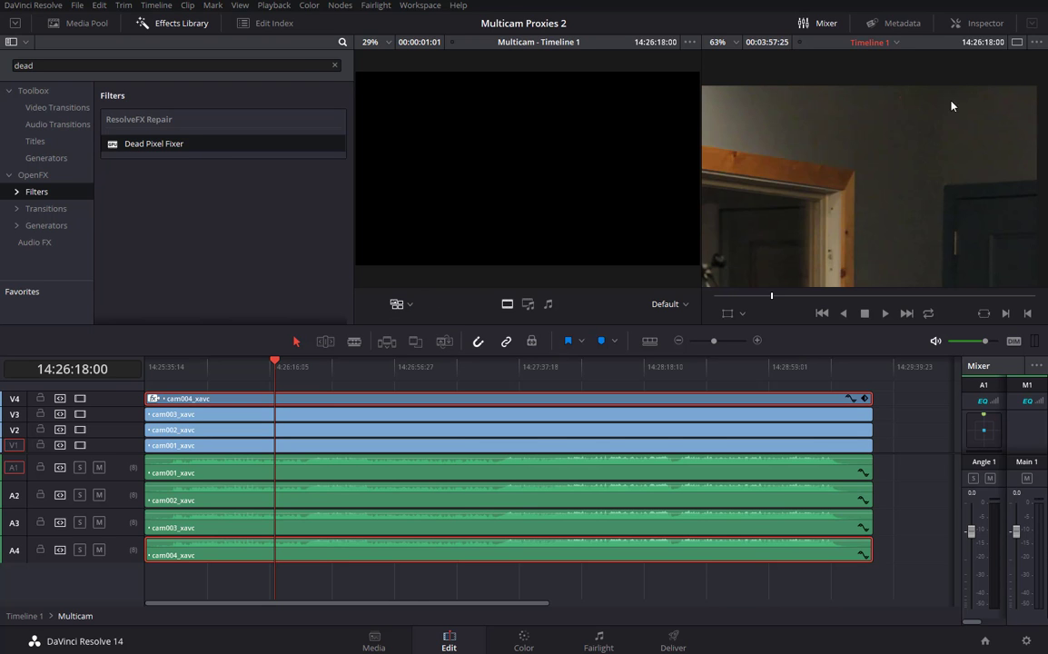
pyautogui.click(171, 22)
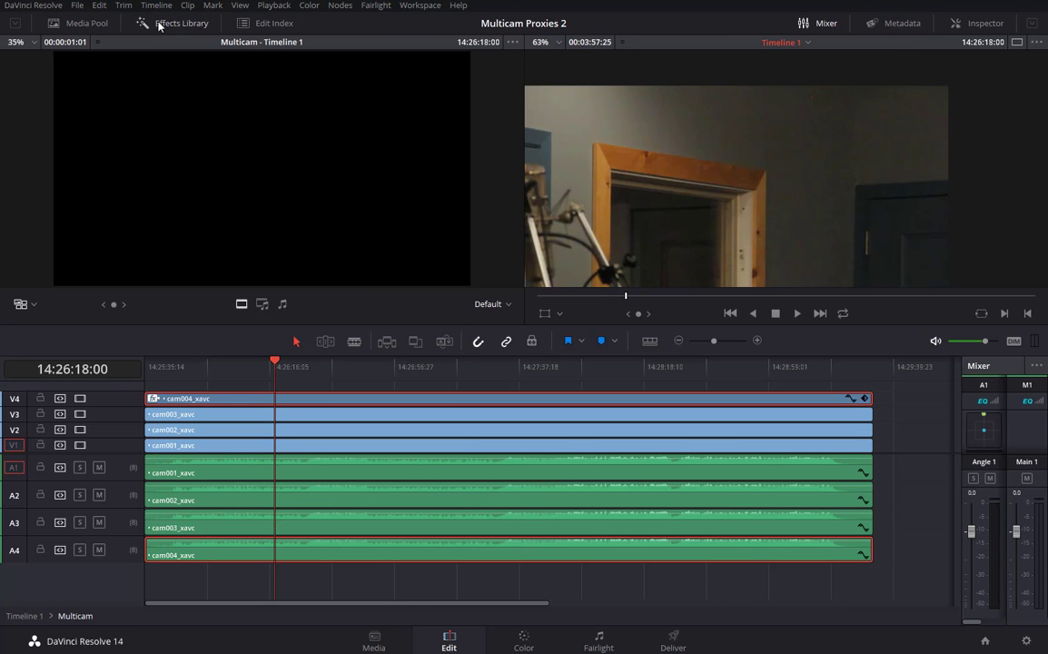
# Show the Dead Pixel Fixer settings with the OpenFX Overlay and mark the dead pixel.
pyautogui.click(981, 24)
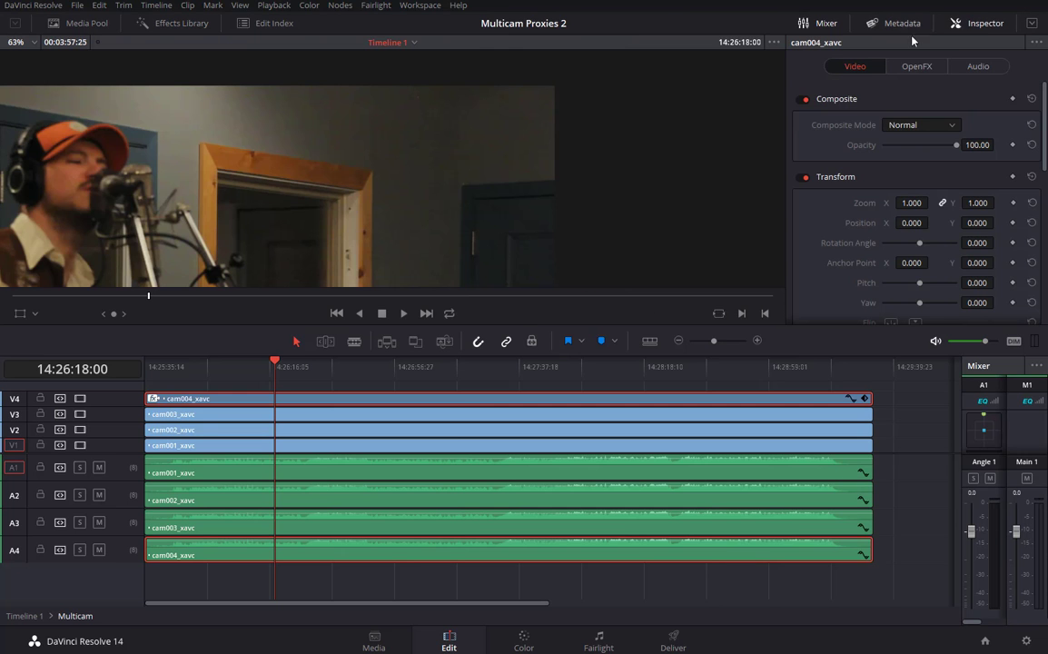
pyautogui.click(916, 67)
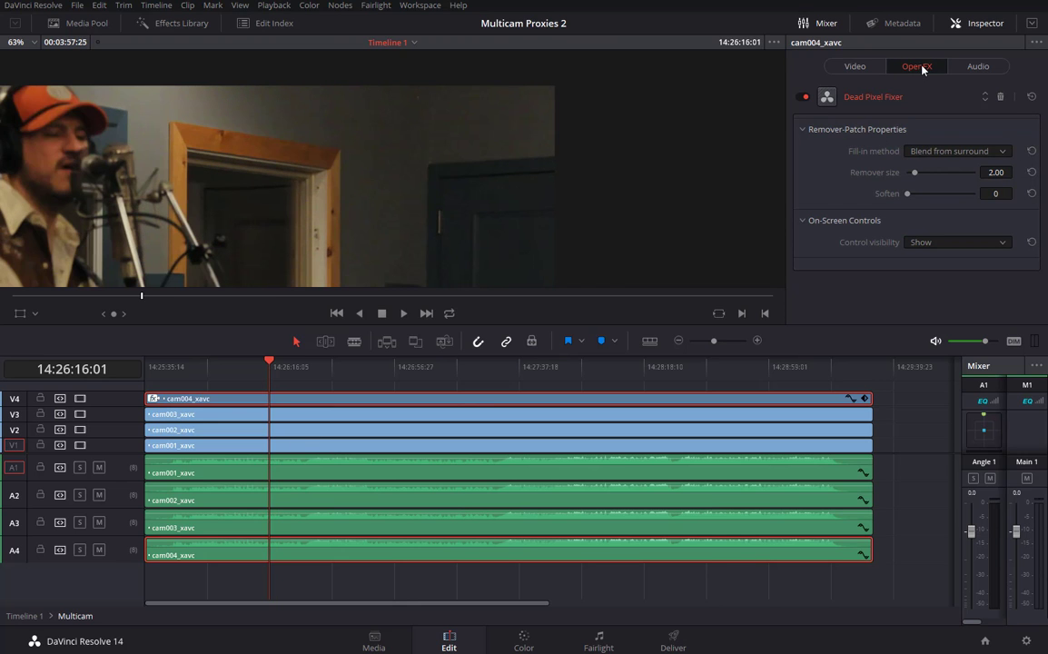
pyautogui.click(35, 313)
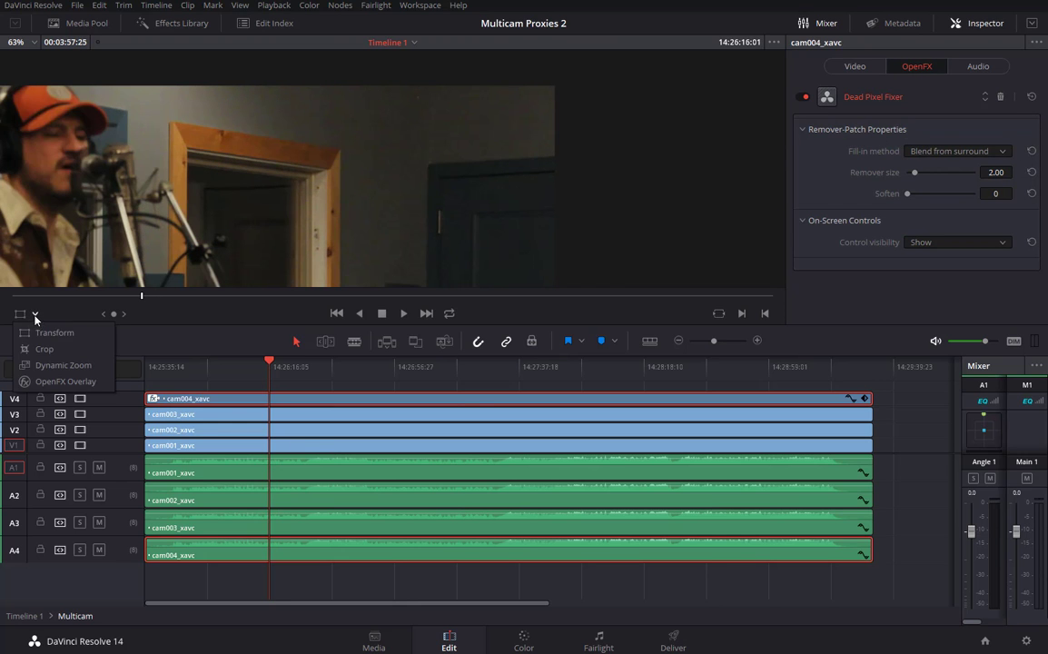
pyautogui.click(42, 382)
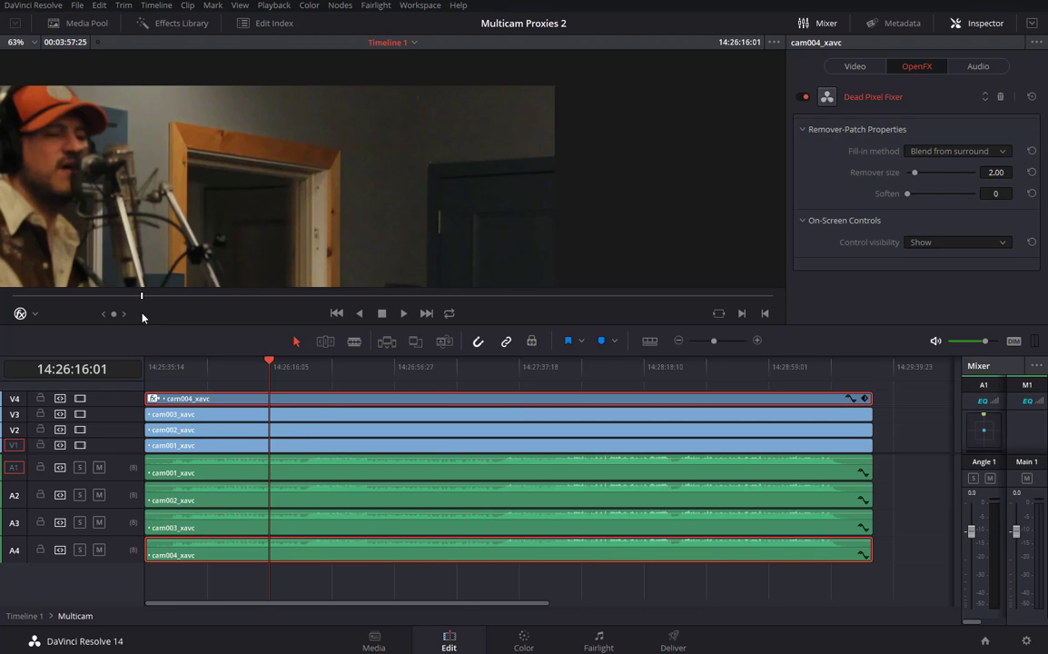
pyautogui.click(418, 96)
# Set the remover size to 10 and position the repair patch over the dead pixel.
pyautogui.moveTo(915, 172); pyautogui.dragTo(977, 179)
pyautogui.moveTo(420, 99)
pyautogui.mouseDown()
pyautogui.moveTo(434, 114)
pyautogui.moveTo(421, 114)
pyautogui.mouseUp()
pyautogui.moveTo(489, 215); pyautogui.dragTo(483, 200)
pyautogui.moveTo(270, 361); pyautogui.dragTo(245, 367)
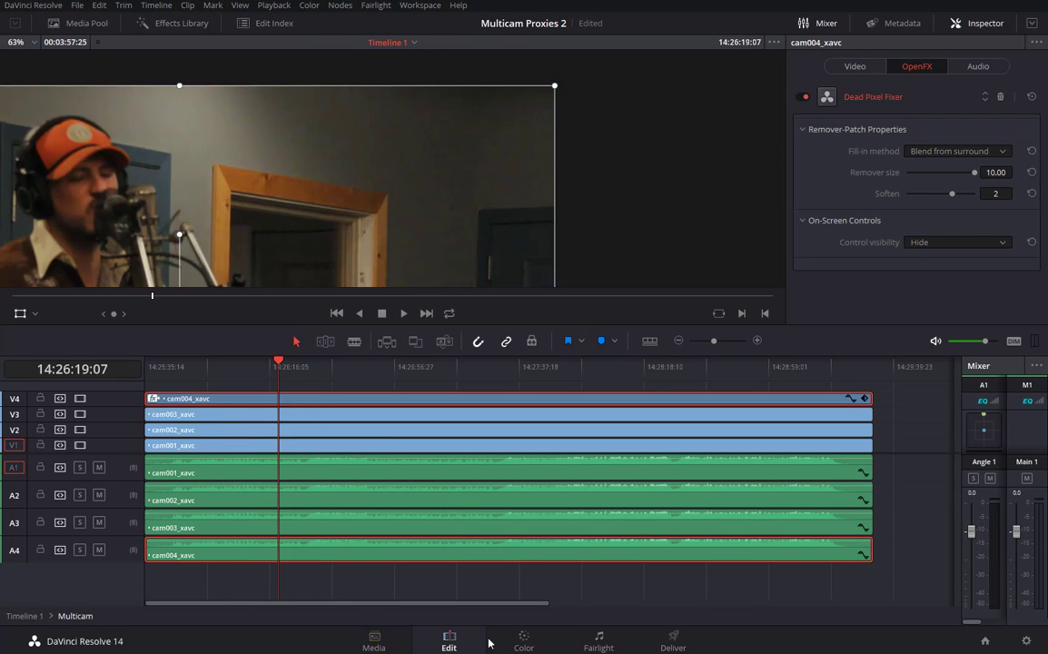
pyautogui.click(527, 641)
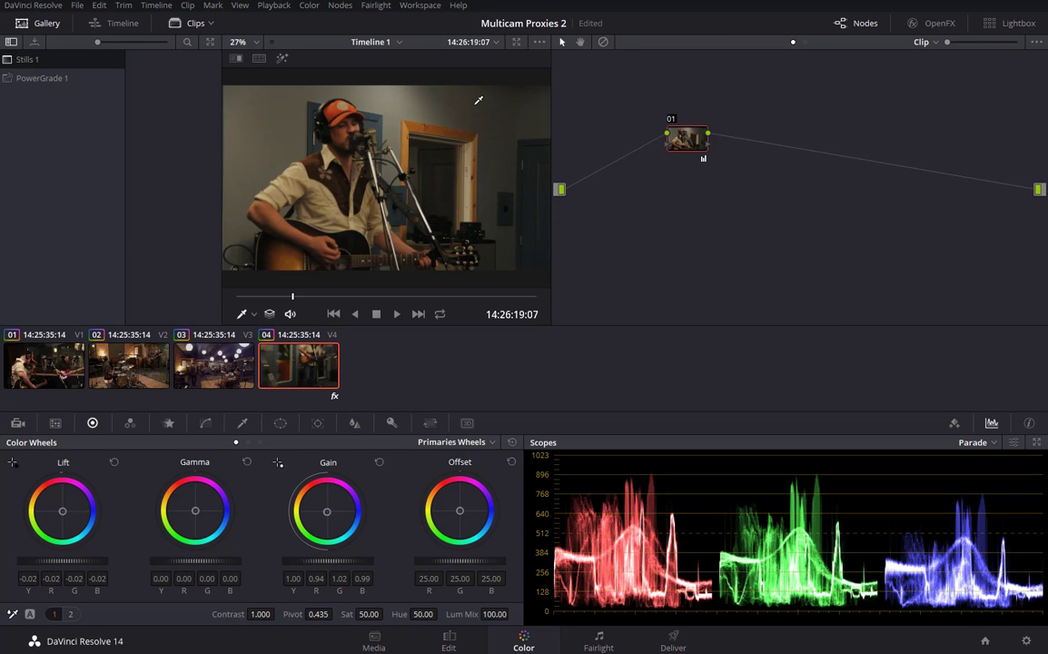
# Magnify the Color page viewer to 100% and pan toward the door frame to inspect the patch.
pyautogui.click(256, 42)
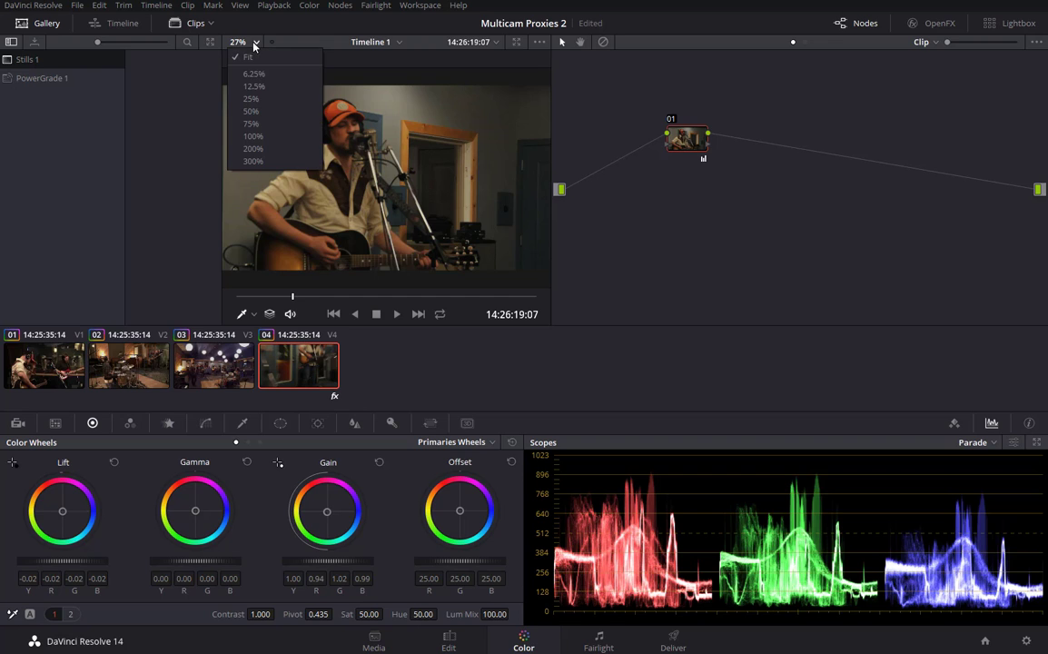
pyautogui.click(253, 137)
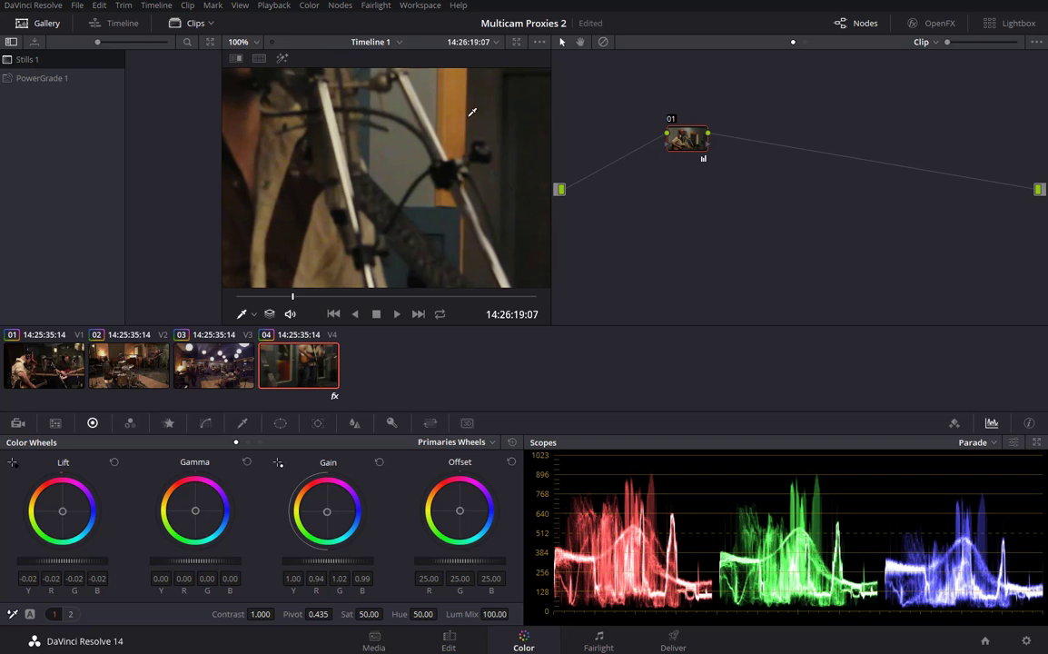
pyautogui.moveTo(470, 111); pyautogui.dragTo(301, 238)
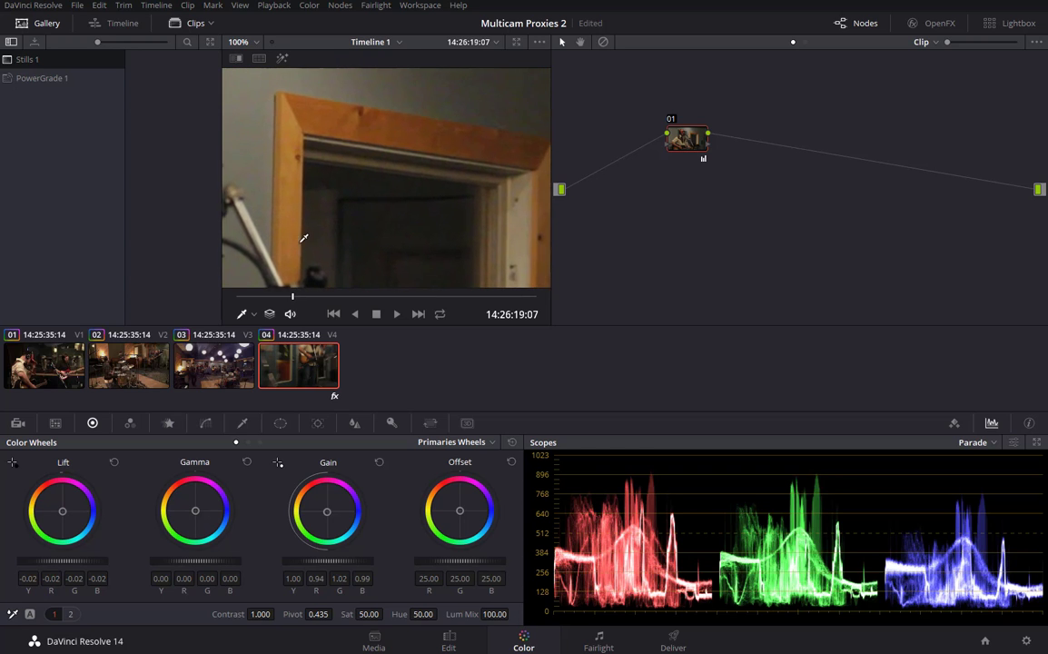
pyautogui.moveTo(471, 150); pyautogui.dragTo(300, 266)
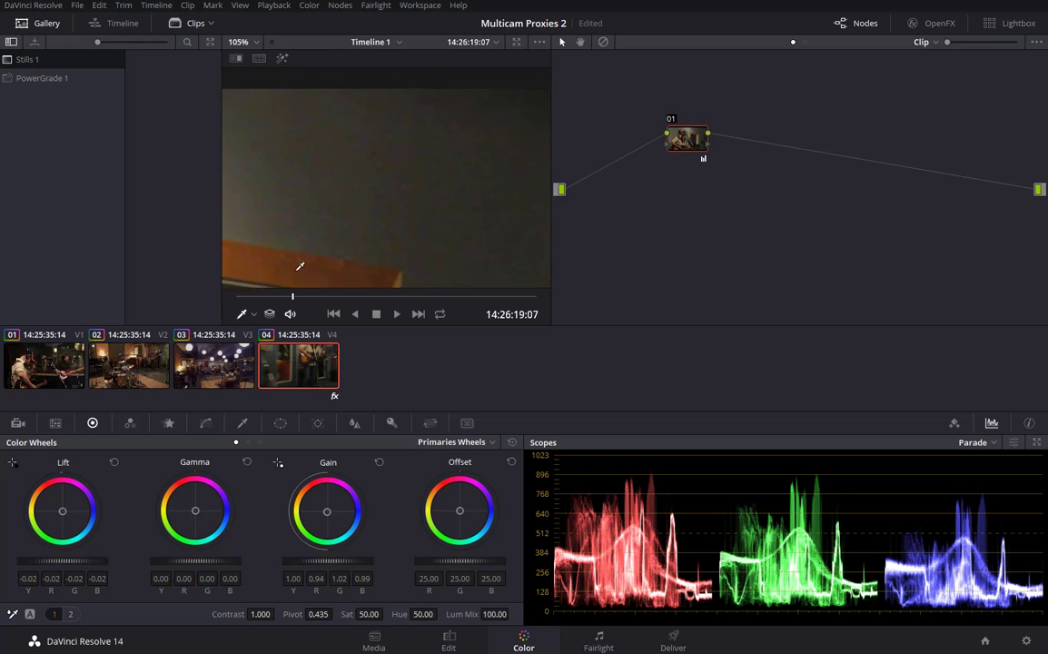
pyautogui.scroll(1, 228, 265)
pyautogui.moveTo(330, 206); pyautogui.dragTo(223, 224)
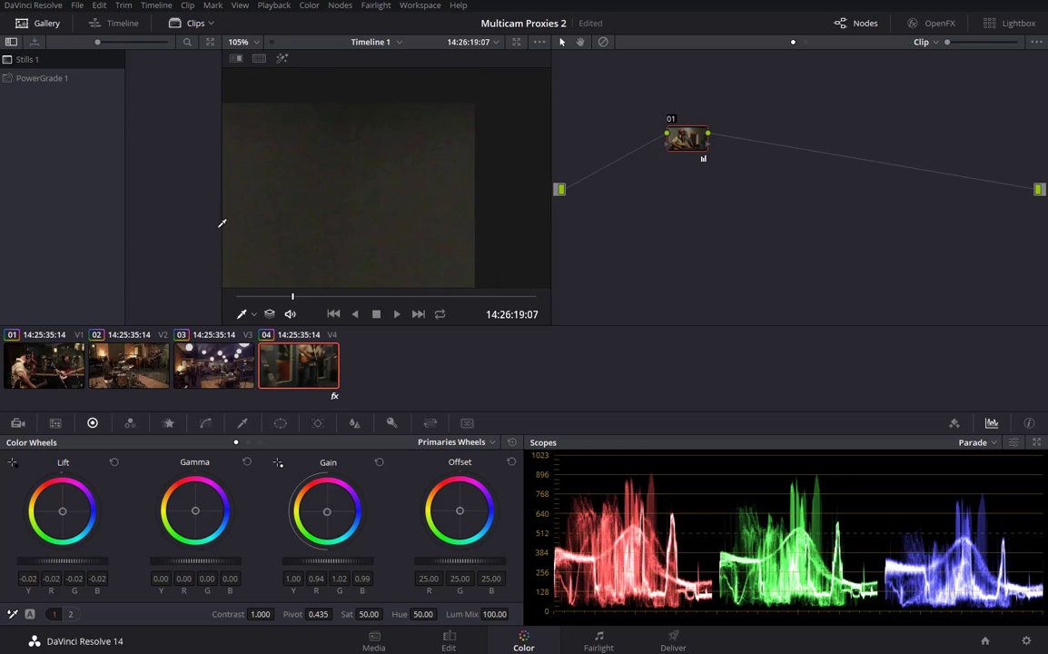
pyautogui.moveTo(331, 209)
pyautogui.mouseDown()
pyautogui.moveTo(375, 199)
pyautogui.moveTo(337, 199)
pyautogui.mouseUp()
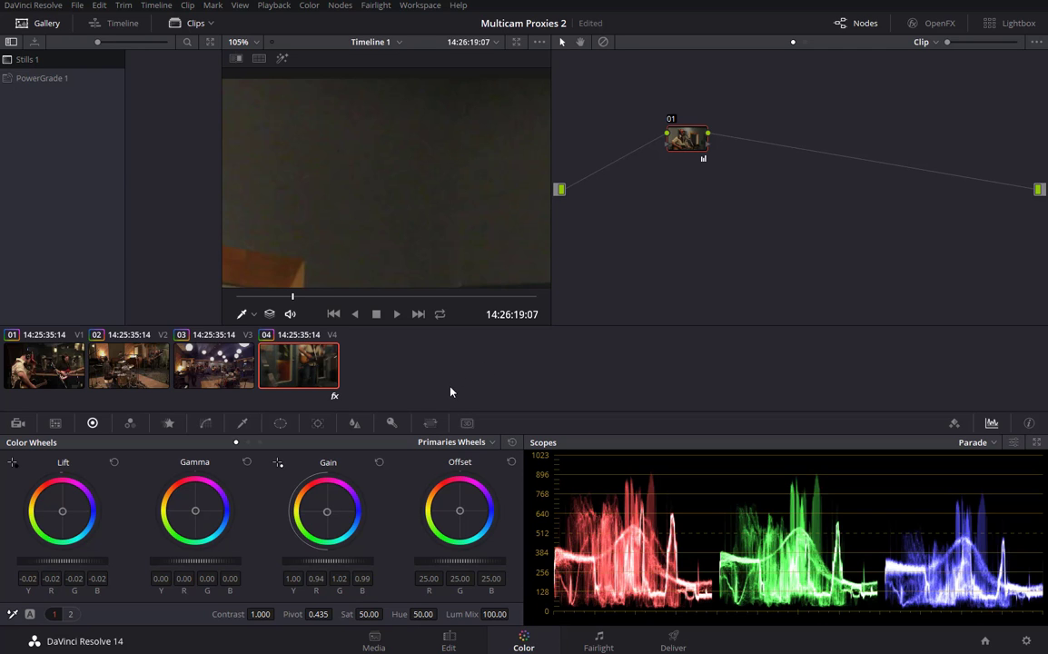
# Go back to the Edit page with cam004's Dead Pixel Fixer settings in the Inspector.
pyautogui.click(448, 637)
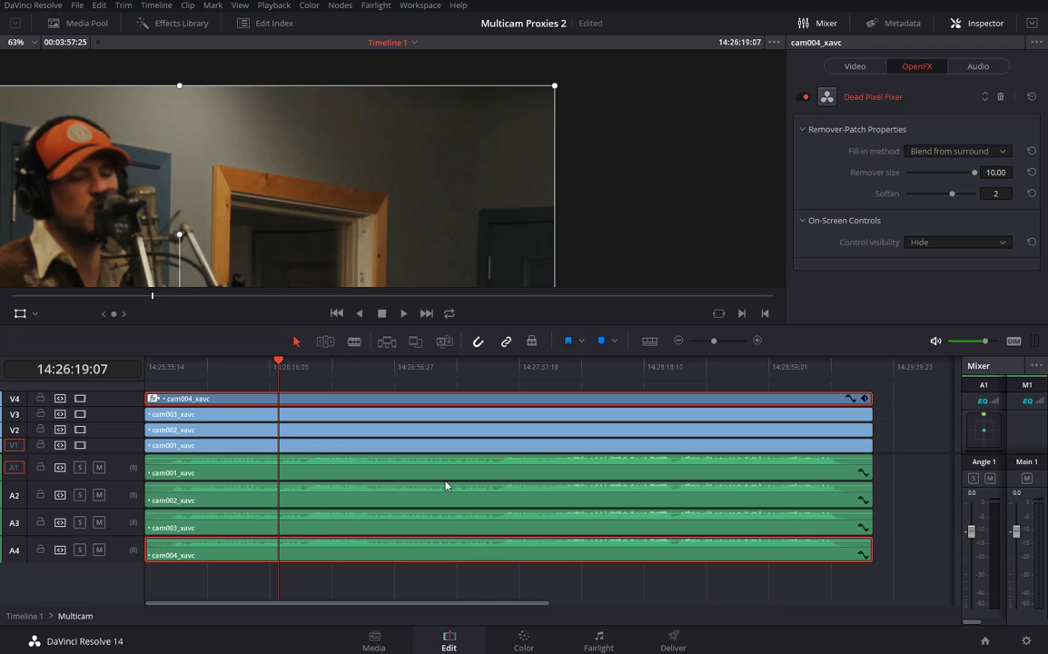
# Step out to Timeline 1, fit the viewer, and park just past the cut between Multicam clips.
pyautogui.click(23, 617)
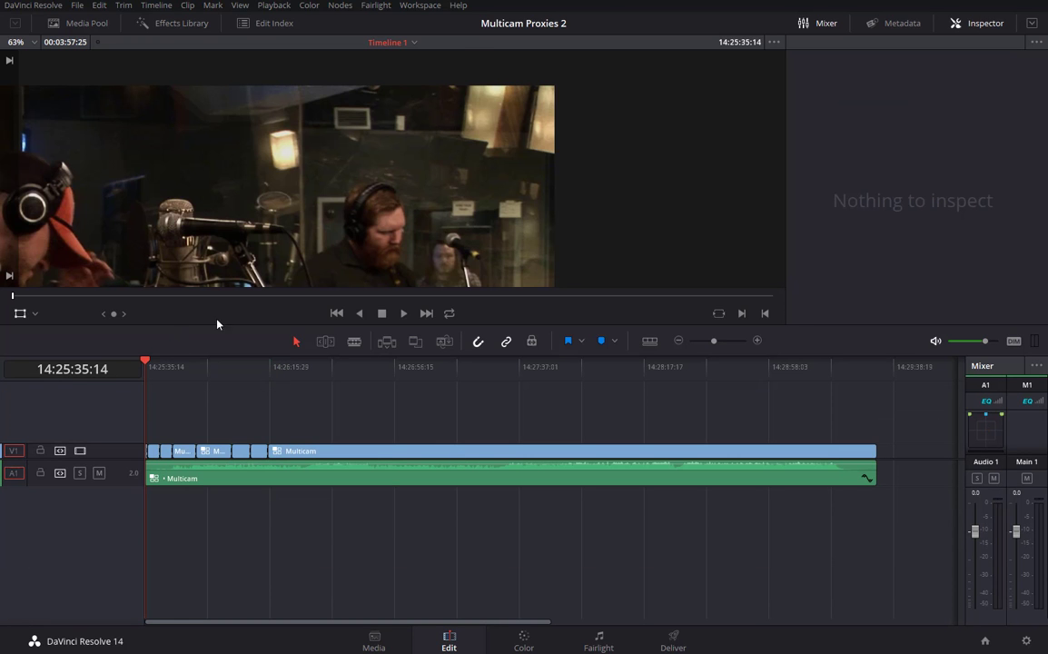
pyautogui.click(31, 41)
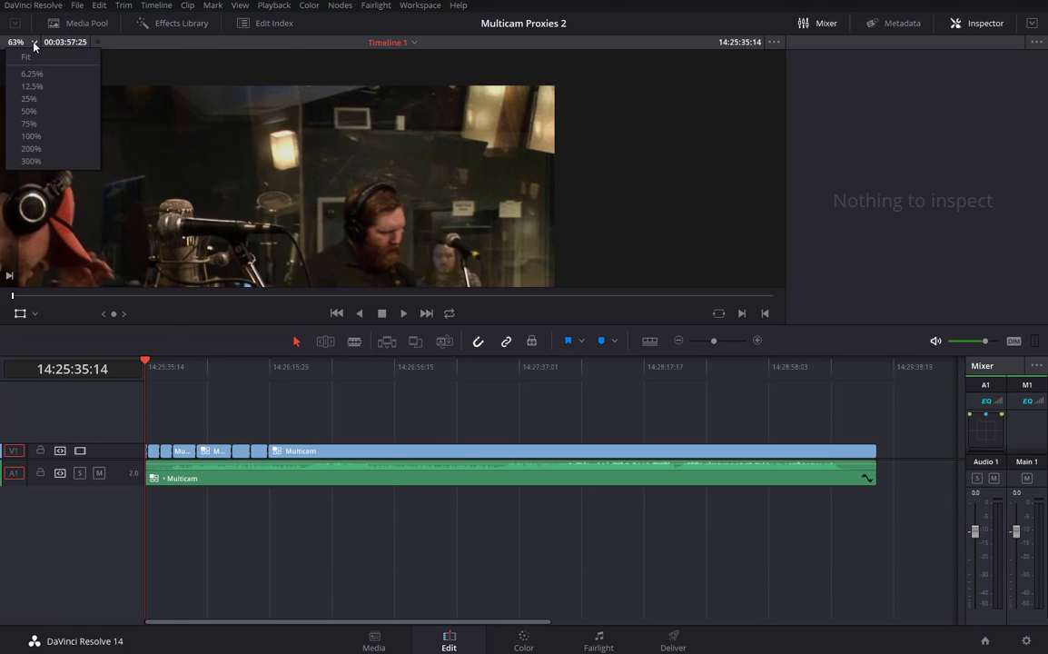
pyautogui.click(28, 58)
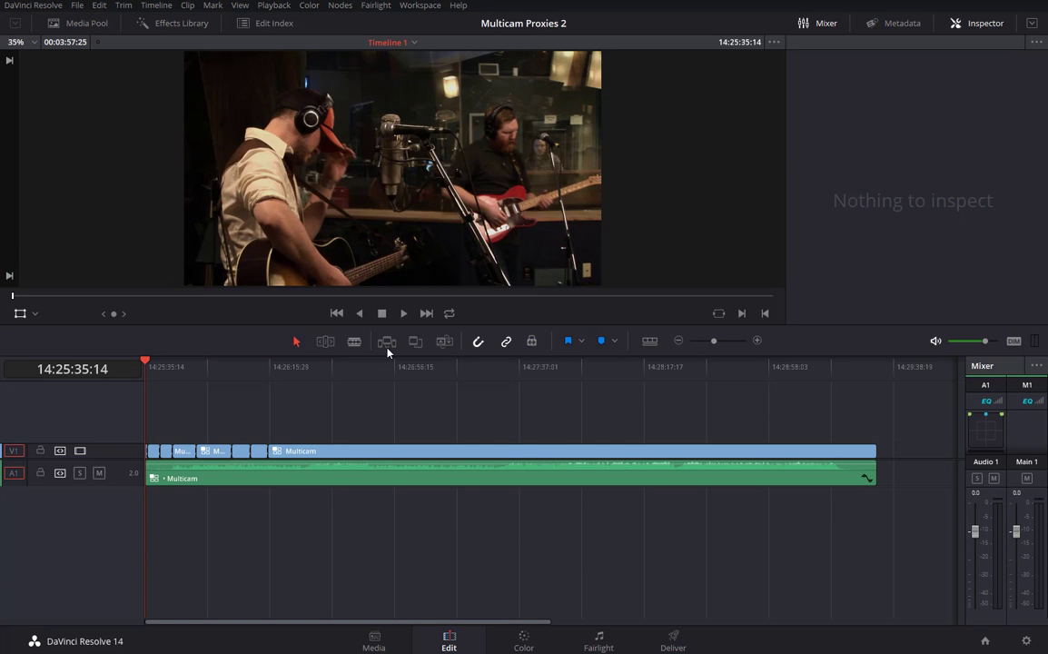
pyautogui.moveTo(145, 362); pyautogui.dragTo(225, 369)
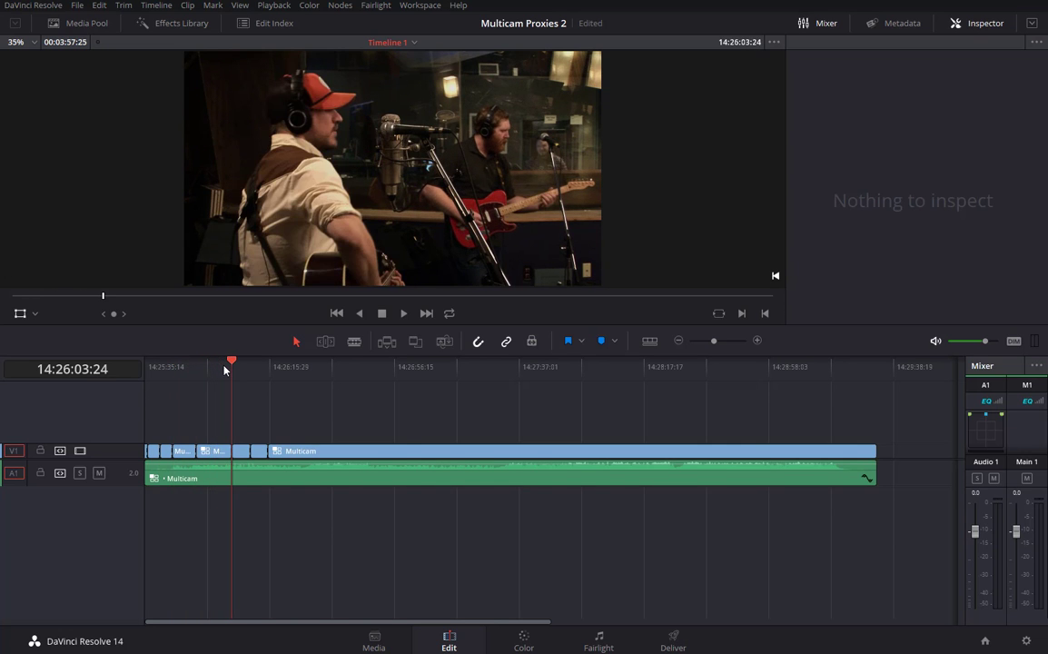
pyautogui.moveTo(715, 345); pyautogui.dragTo(731, 346)
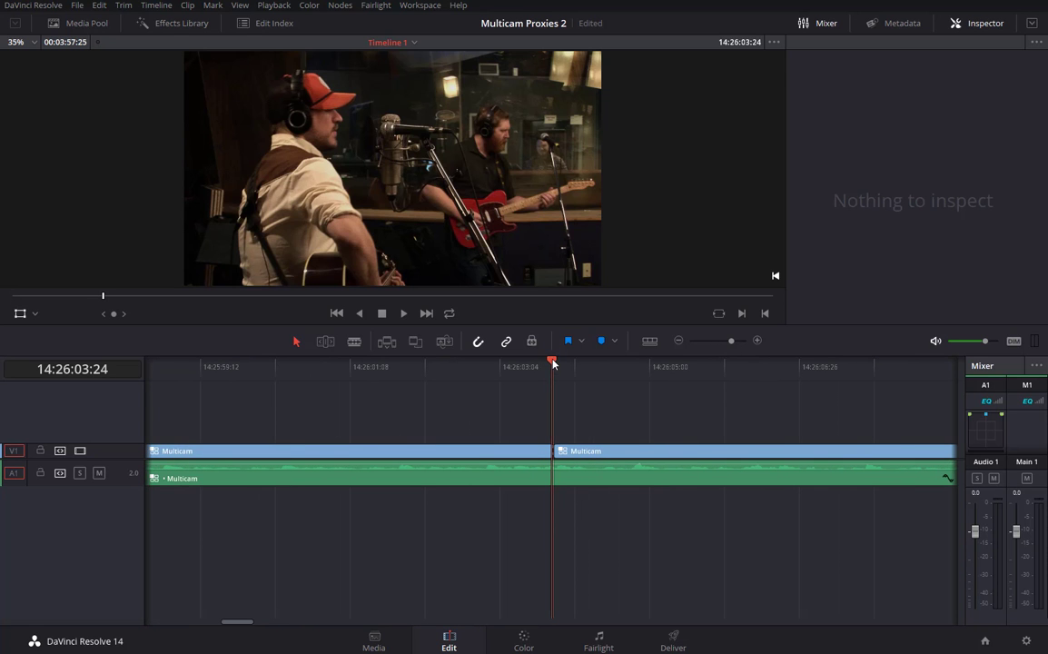
pyautogui.moveTo(553, 362); pyautogui.dragTo(605, 366)
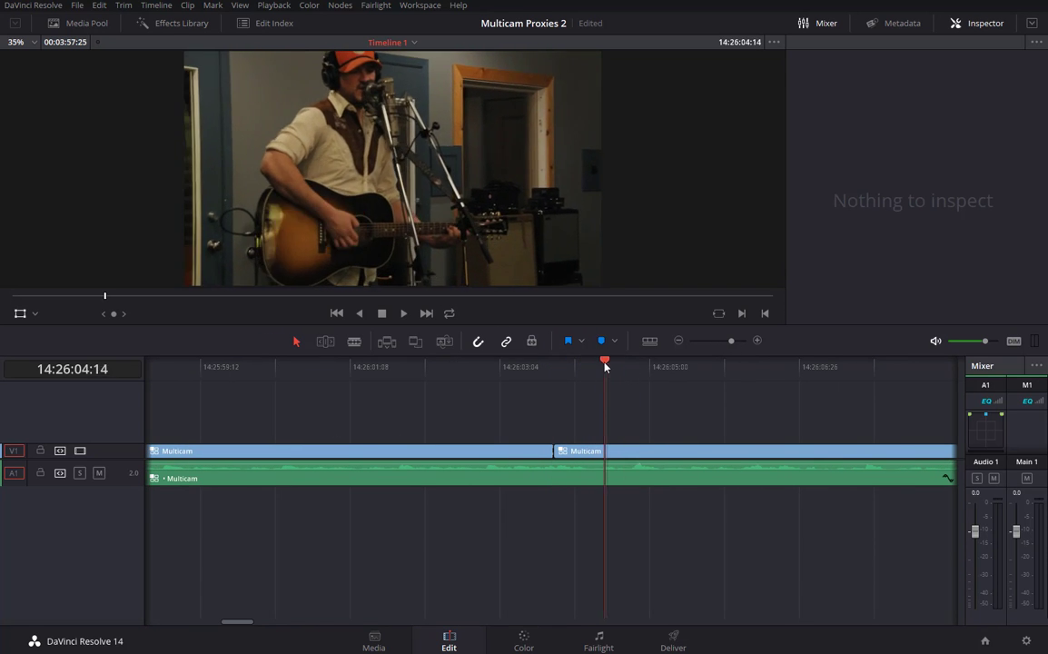
pyautogui.click(594, 454)
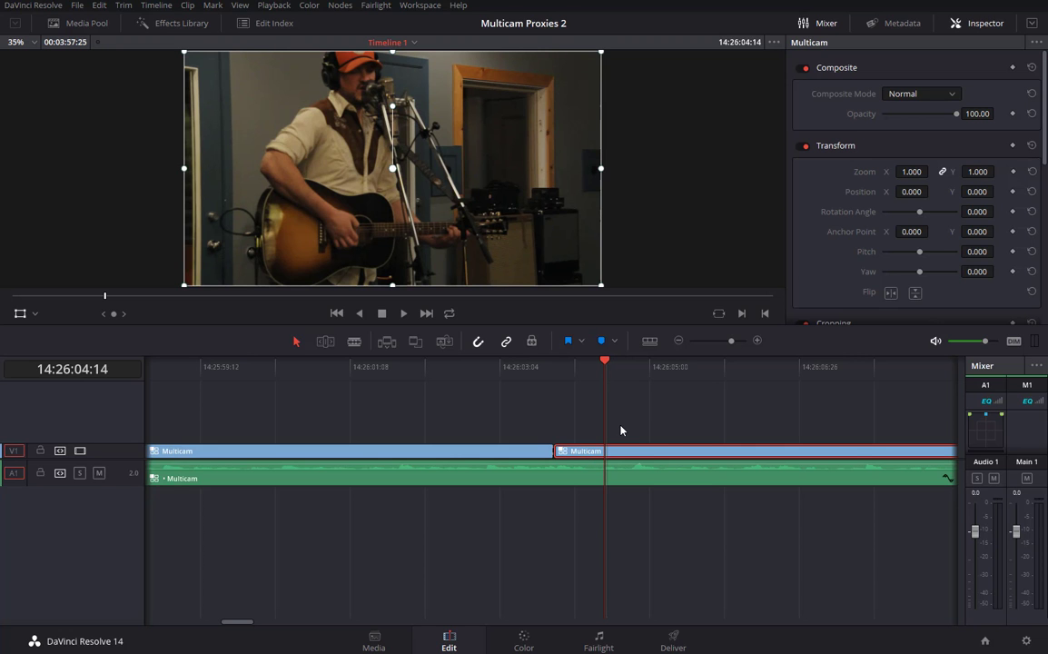
pyautogui.click(609, 363)
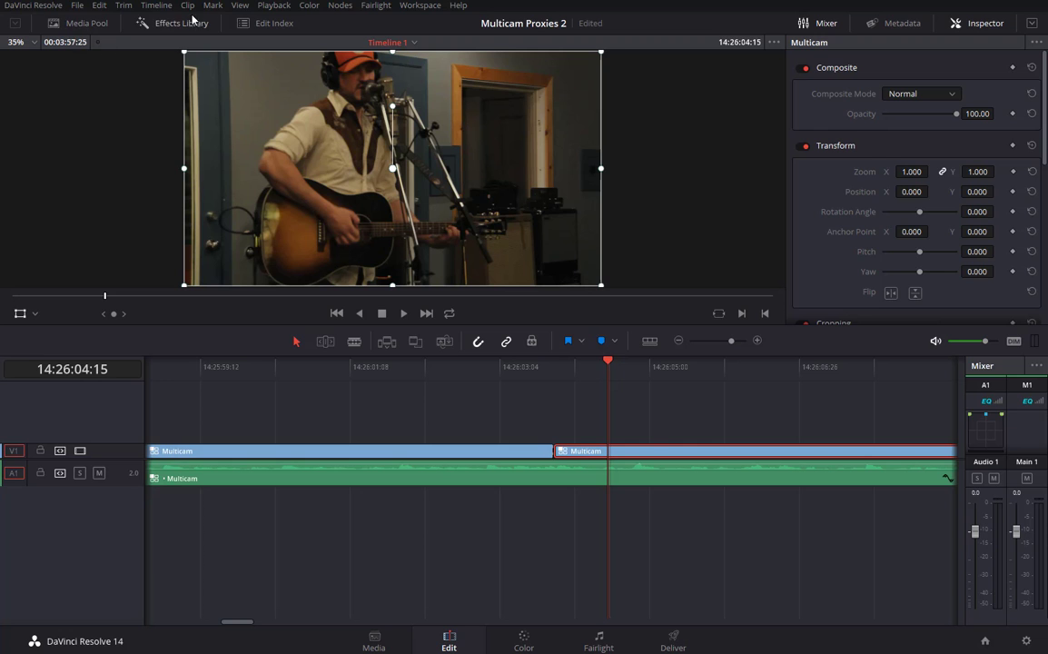
# Inspect the frame after the cut at 100% viewer zoom, then return the viewer to Fit.
pyautogui.click(30, 42)
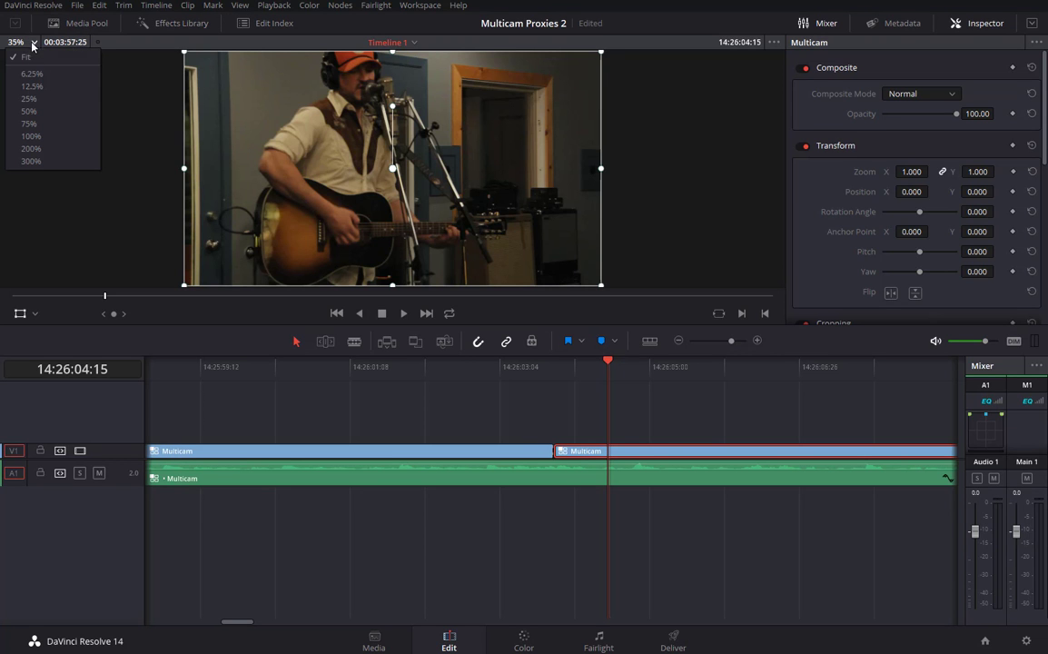
pyautogui.click(31, 136)
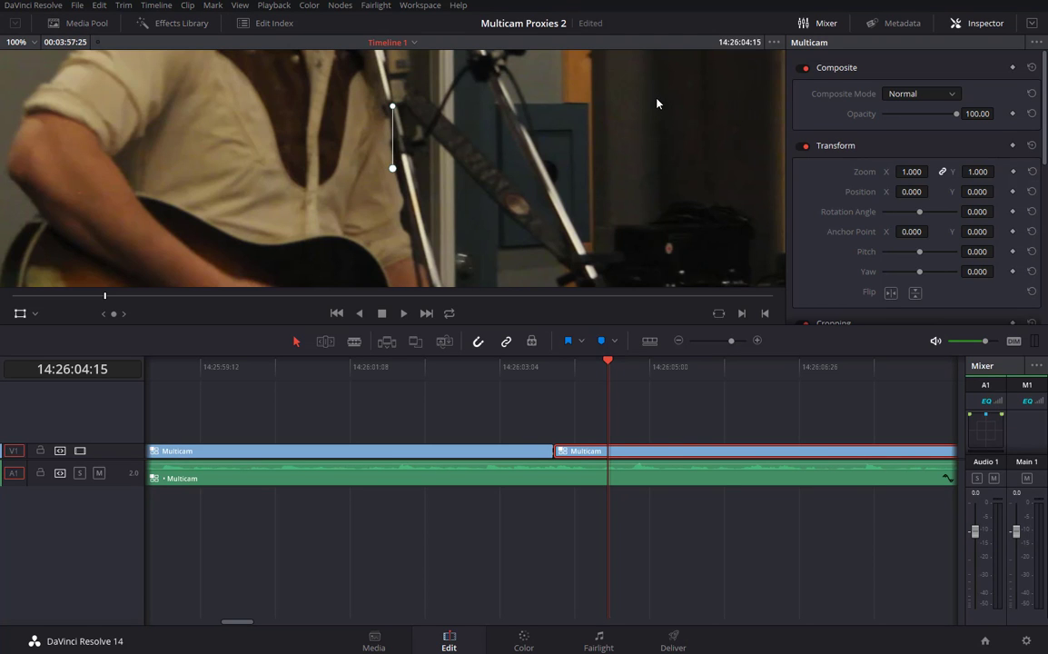
pyautogui.moveTo(657, 93); pyautogui.dragTo(544, 290)
pyautogui.moveTo(647, 138); pyautogui.dragTo(474, 244)
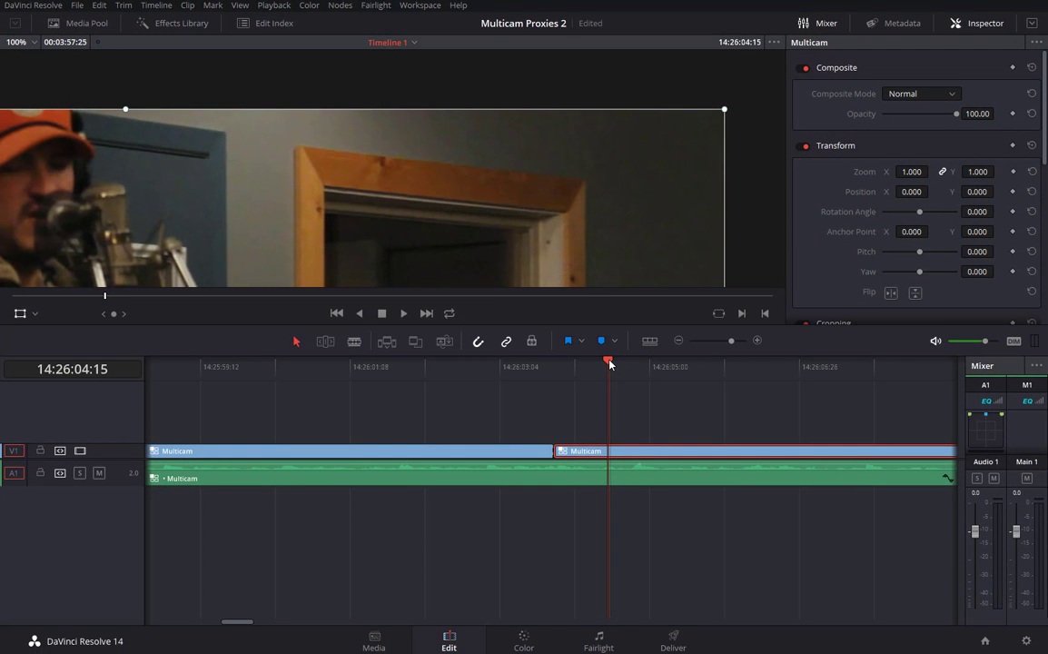
pyautogui.moveTo(610, 363)
pyautogui.mouseDown()
pyautogui.moveTo(664, 367)
pyautogui.moveTo(611, 363)
pyautogui.mouseUp()
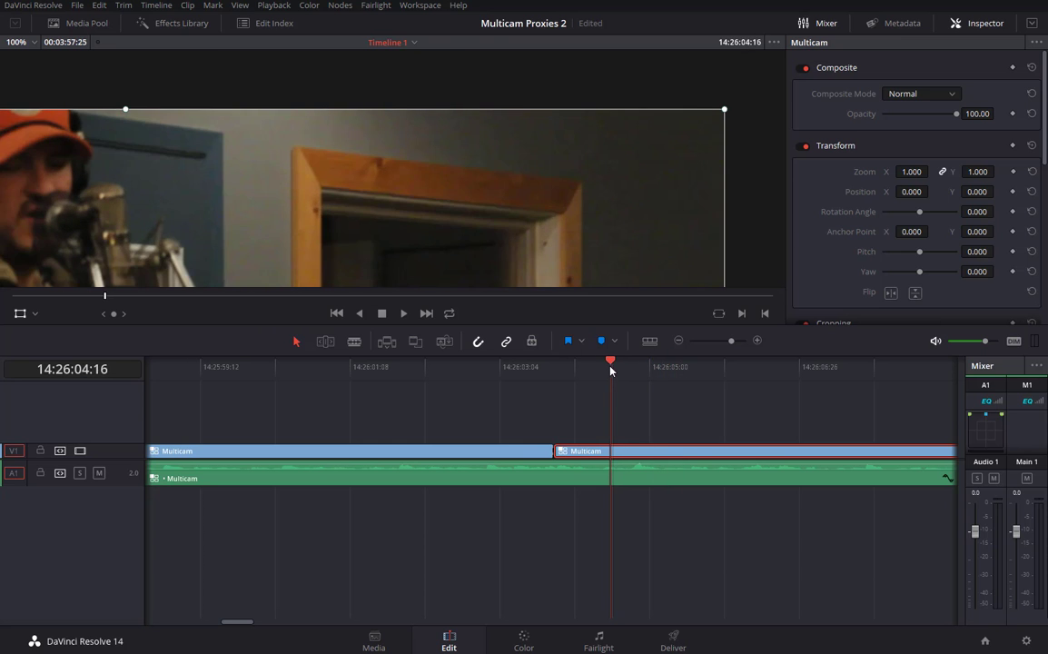
pyautogui.click(34, 43)
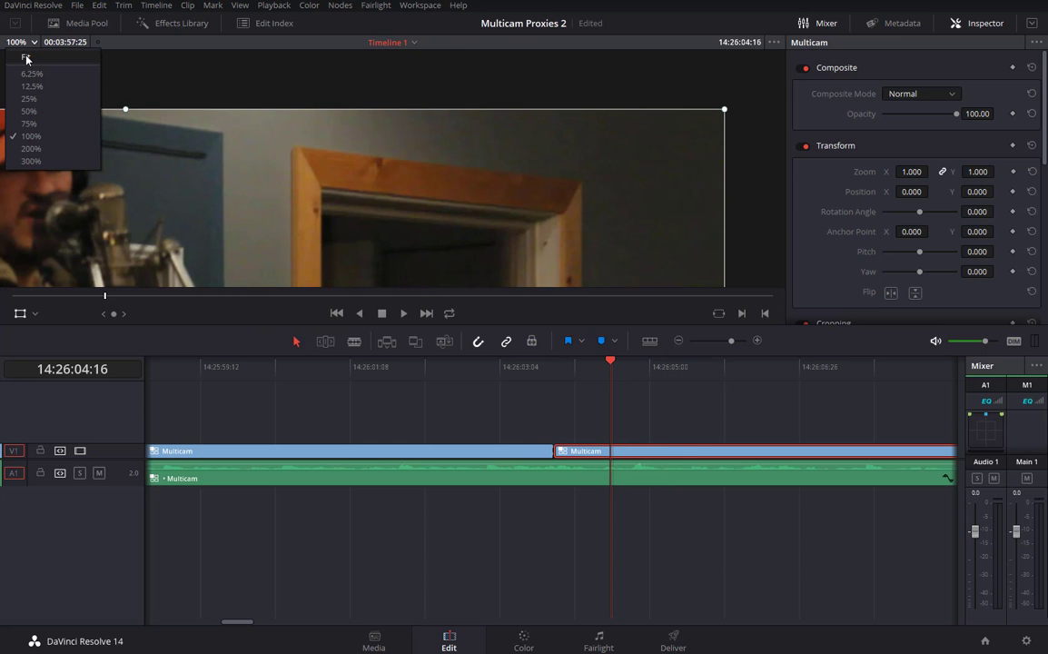
pyautogui.click(28, 58)
# Review both sides of the 14:26:03:24 cut, then fit the whole timeline with Shift+Z.
pyautogui.moveTo(621, 375); pyautogui.dragTo(768, 445)
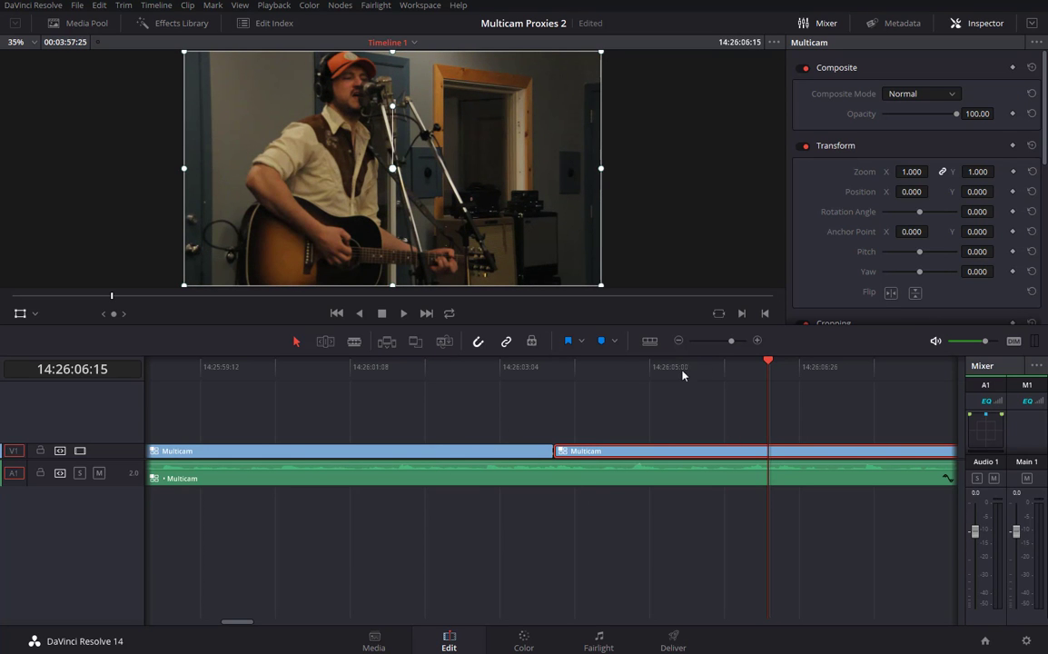
pyautogui.press('Up')
pyautogui.moveTo(512, 397); pyautogui.dragTo(493, 397)
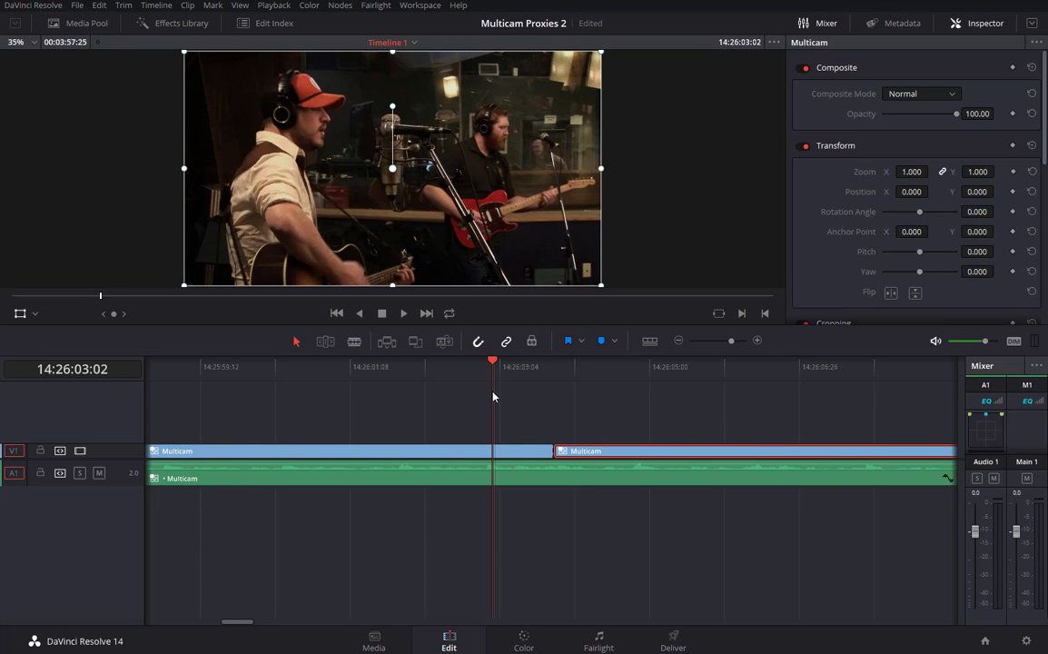
pyautogui.hotkey('shift', 'z')
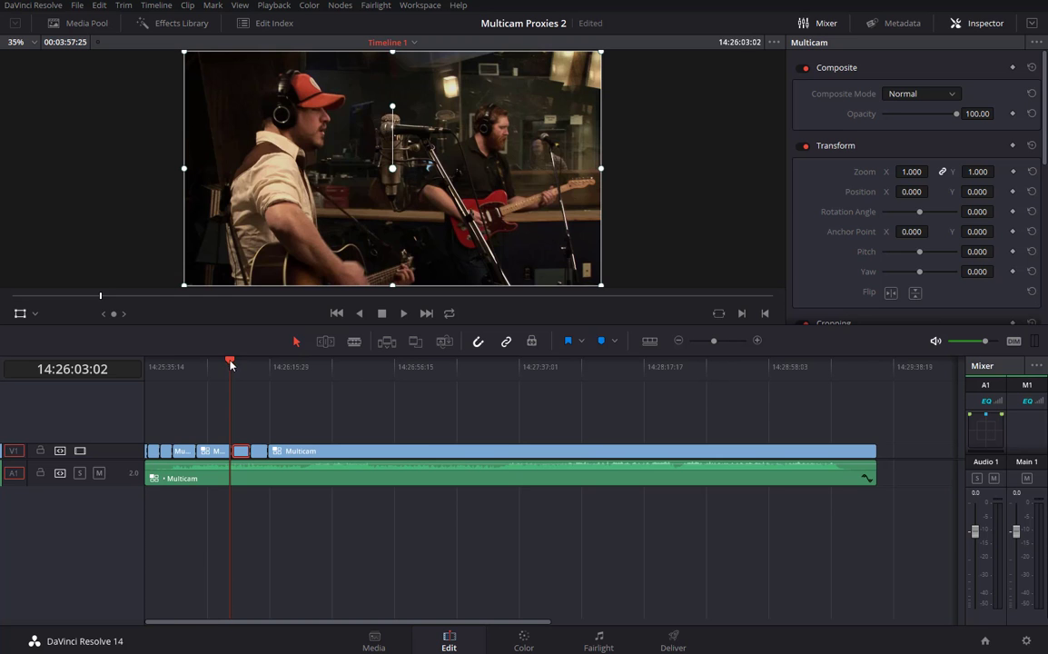
# Review the camera angles, then select all timeline clips and check their options without changing anything.
pyautogui.moveTo(230, 363)
pyautogui.mouseDown()
pyautogui.moveTo(146, 373)
pyautogui.moveTo(216, 388)
pyautogui.moveTo(255, 368)
pyautogui.moveTo(211, 367)
pyautogui.moveTo(233, 368)
pyautogui.mouseUp()
pyautogui.click(253, 395)
pyautogui.click(352, 391)
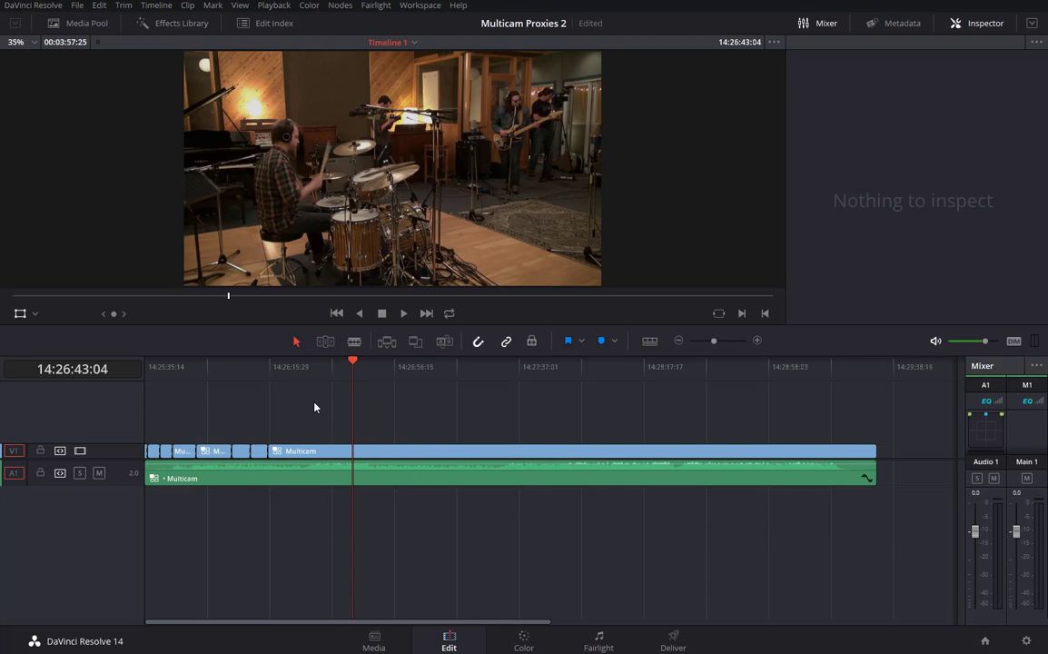
pyautogui.hotkey('ctrl', 'a')
pyautogui.rightClick(358, 452)
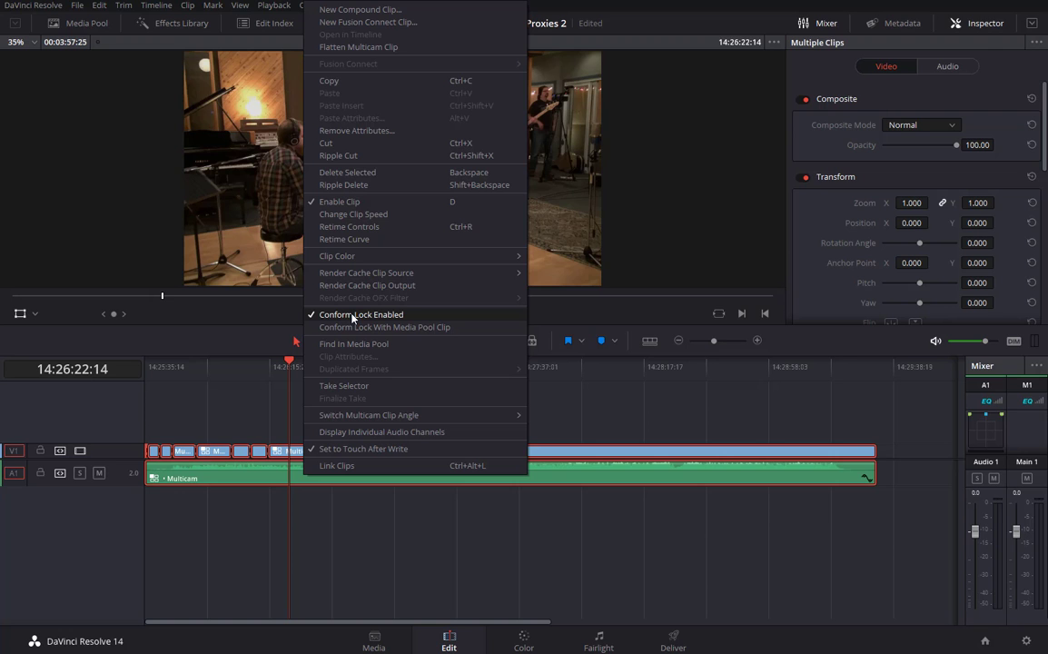
pyautogui.click(355, 315)
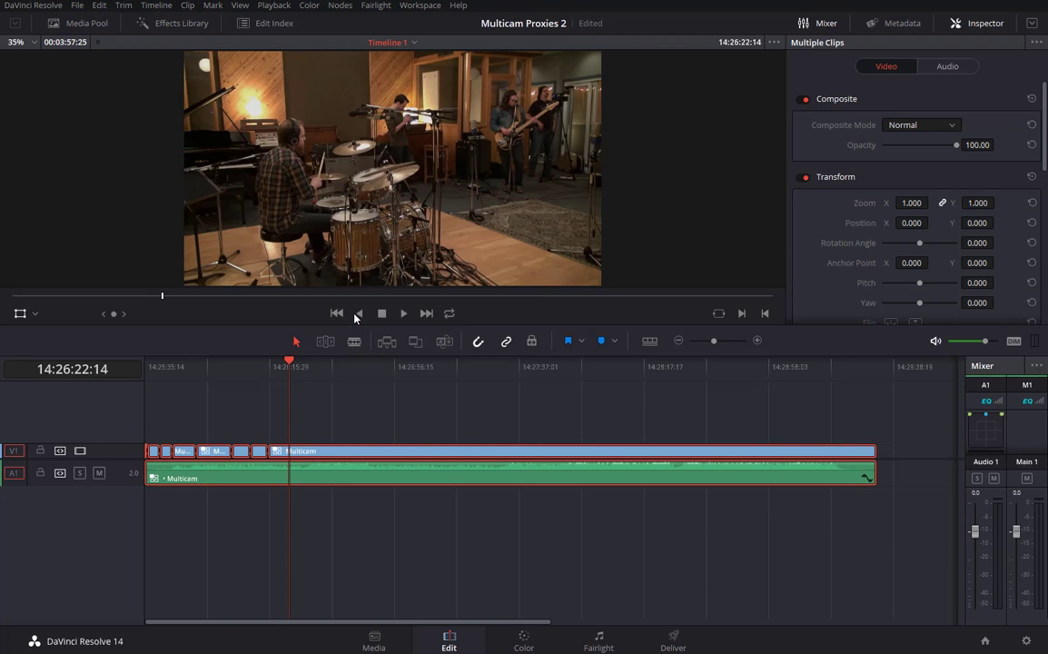
pyautogui.click(311, 411)
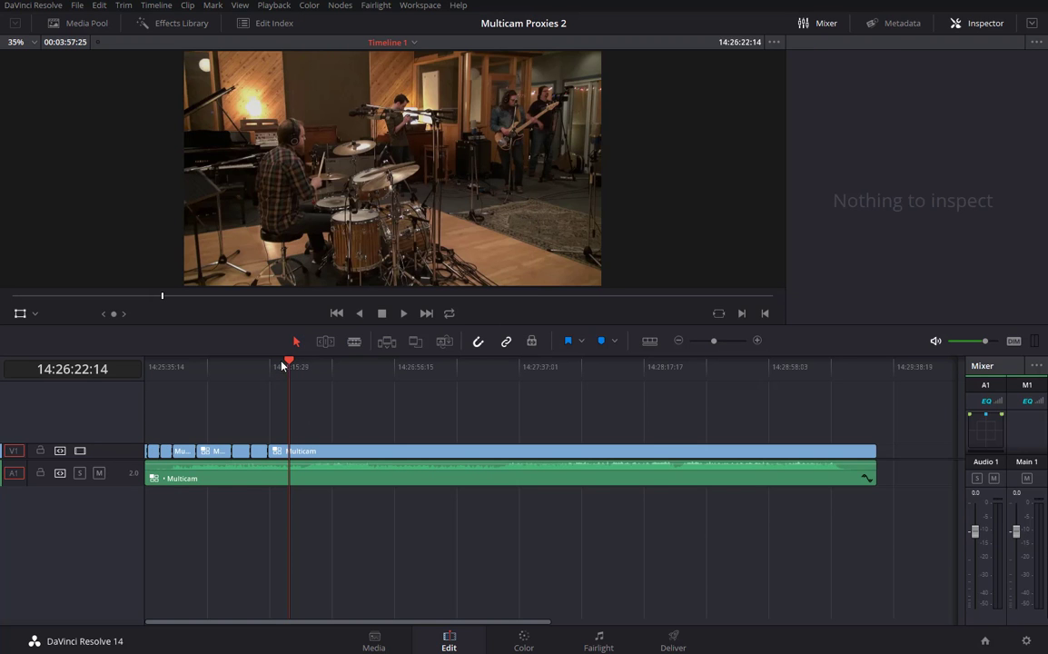
# Scrub through the edit again from around 14:26:22, then go to the Media page.
pyautogui.moveTo(283, 363); pyautogui.dragTo(379, 402)
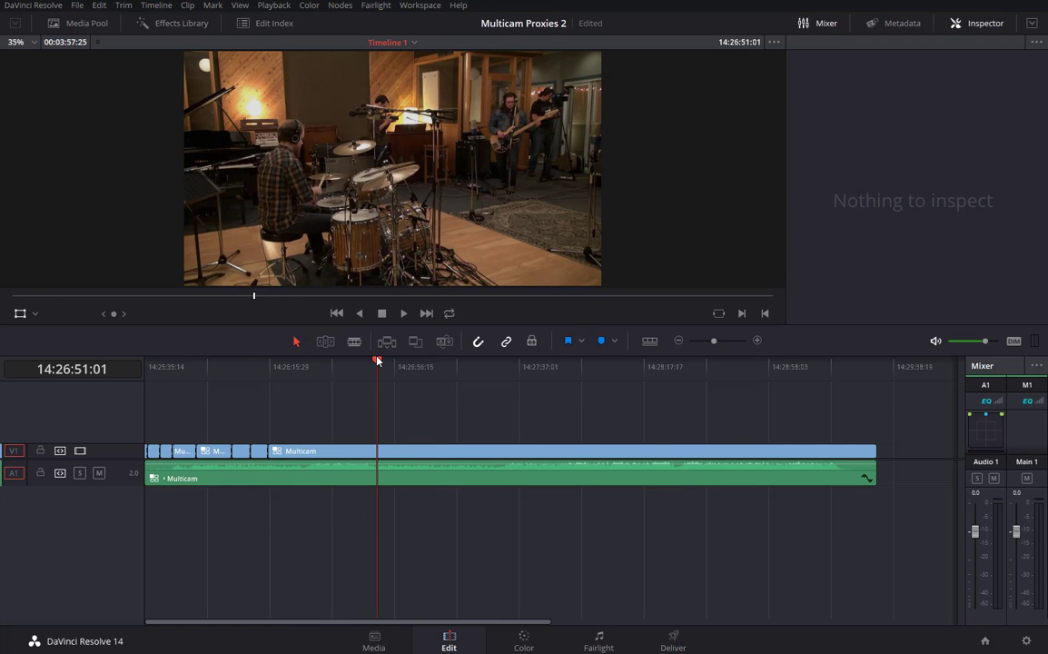
pyautogui.moveTo(377, 360); pyautogui.dragTo(219, 413)
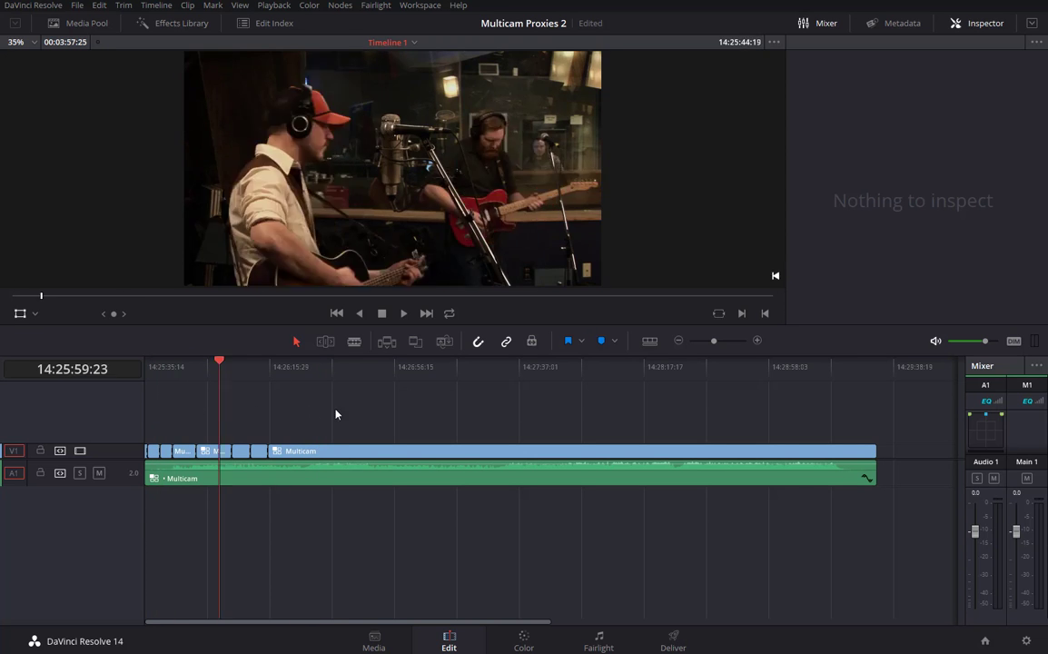
pyautogui.moveTo(335, 415)
pyautogui.mouseDown()
pyautogui.moveTo(367, 412)
pyautogui.moveTo(346, 421)
pyautogui.mouseUp()
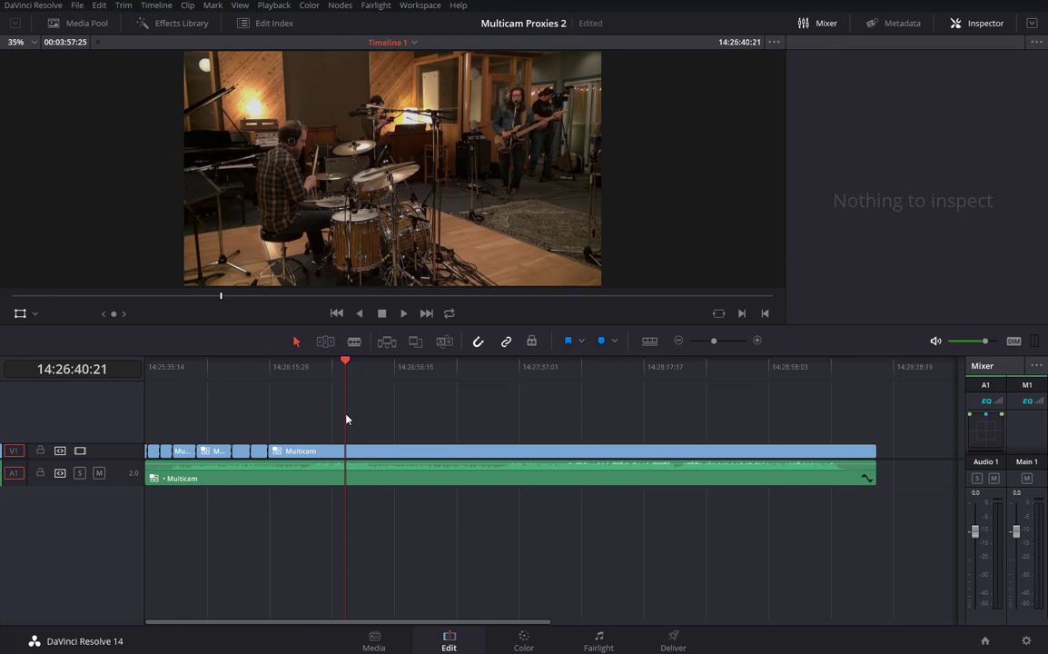
pyautogui.click(373, 640)
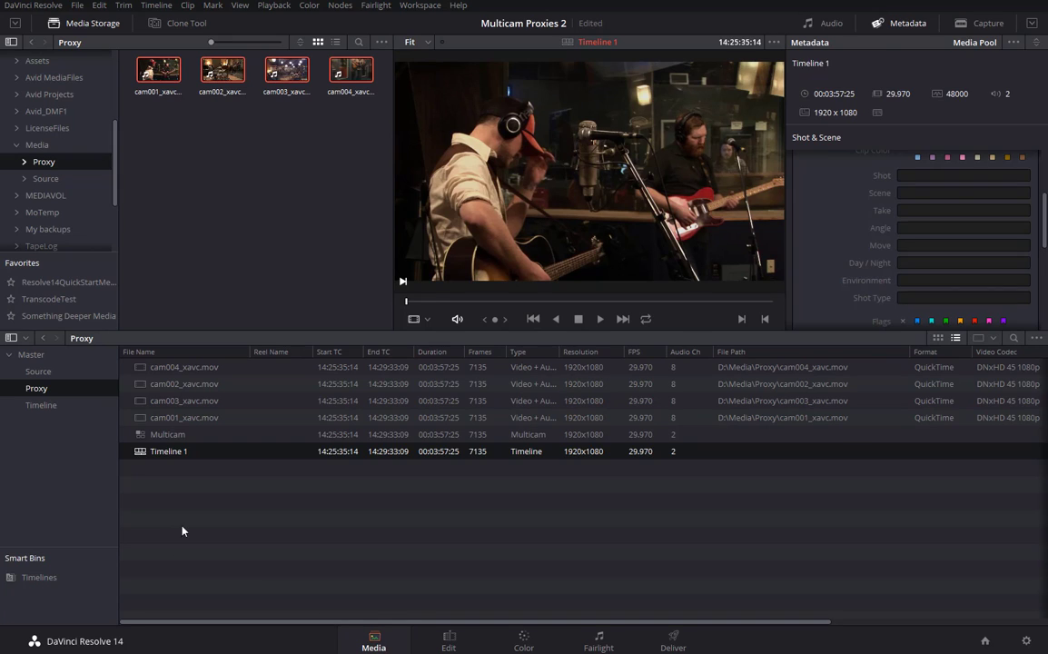
# Duplicate Timeline 1 in the Proxy bin.
pyautogui.click(139, 454)
pyautogui.click(149, 479)
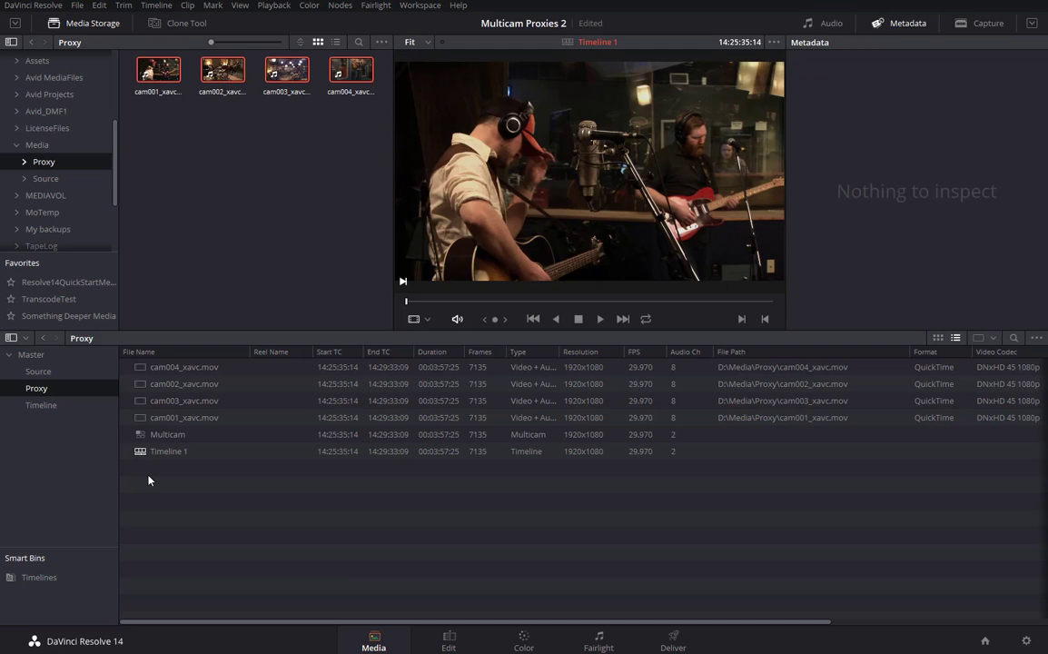
pyautogui.hotkey('ctrl', 'v')
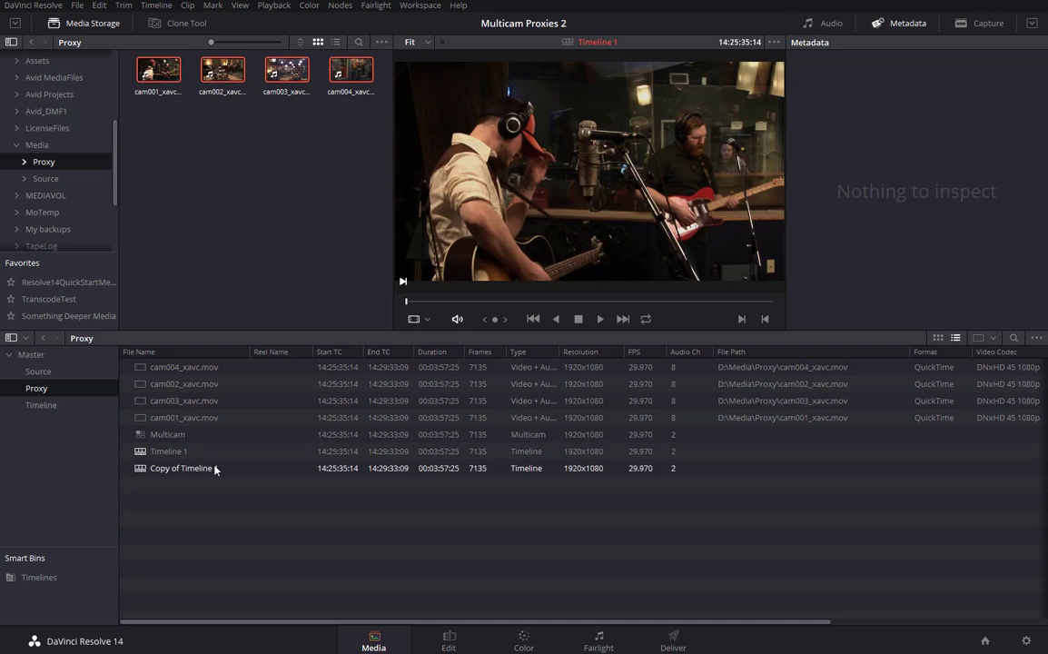
# Rename the copy to 'Flattened' and open it on the Edit page.
pyautogui.click(171, 471)
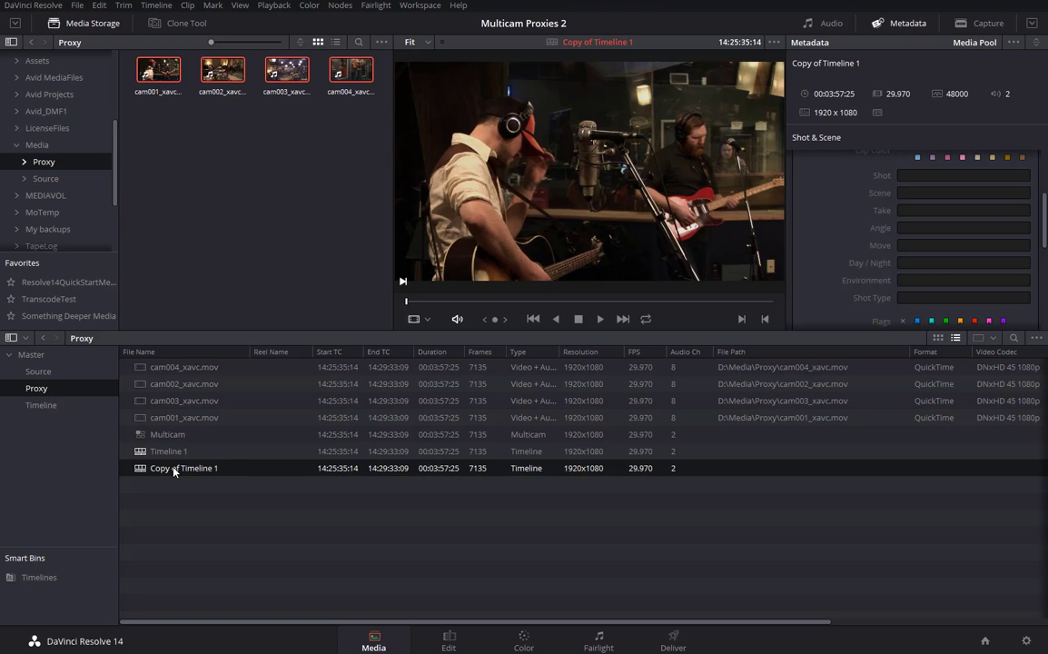
pyautogui.click(173, 471)
pyautogui.write('Flattened')
pyautogui.press('Return')
pyautogui.click(139, 469)
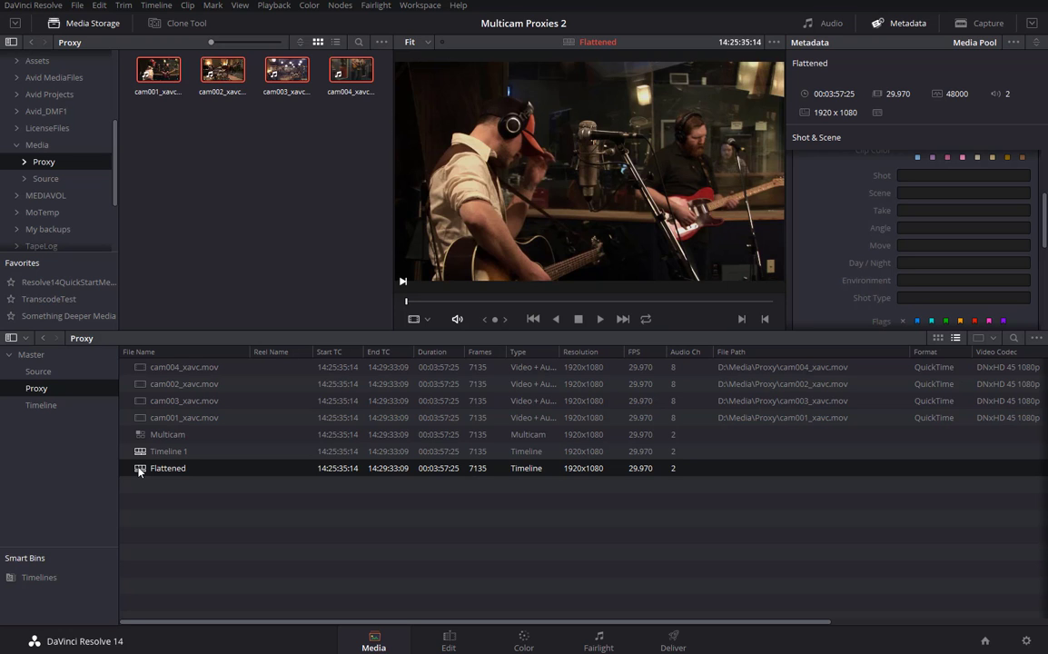
pyautogui.doubleClick(139, 470)
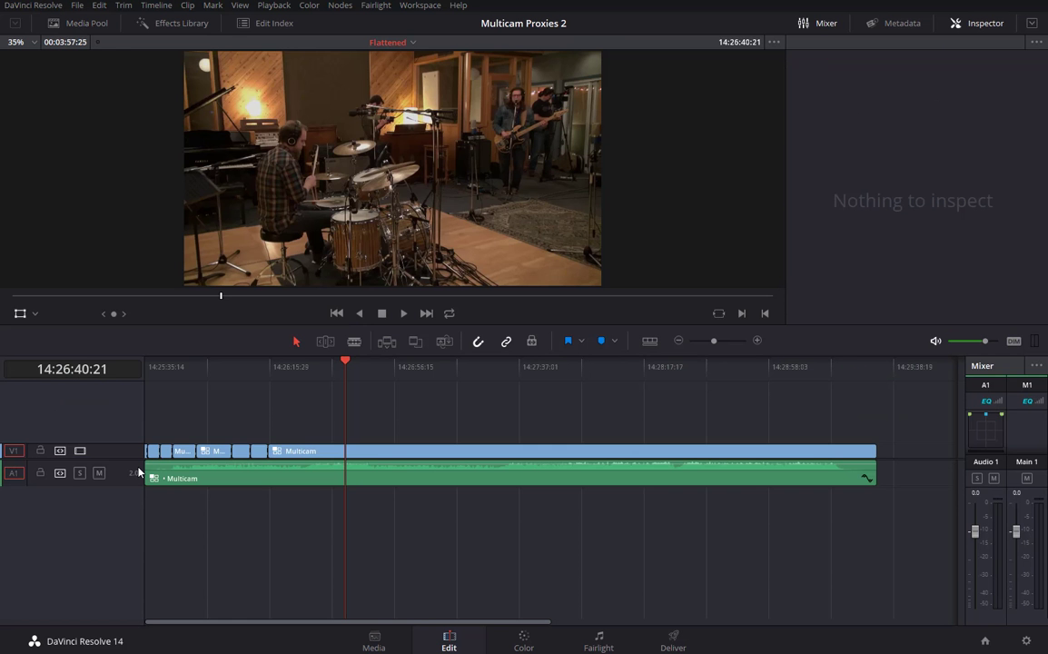
# Switch the viewer's timeline back to Flattened and park the playhead at 14:26:10:00.
pyautogui.click(413, 43)
pyautogui.click(419, 65)
pyautogui.click(413, 43)
pyautogui.click(417, 76)
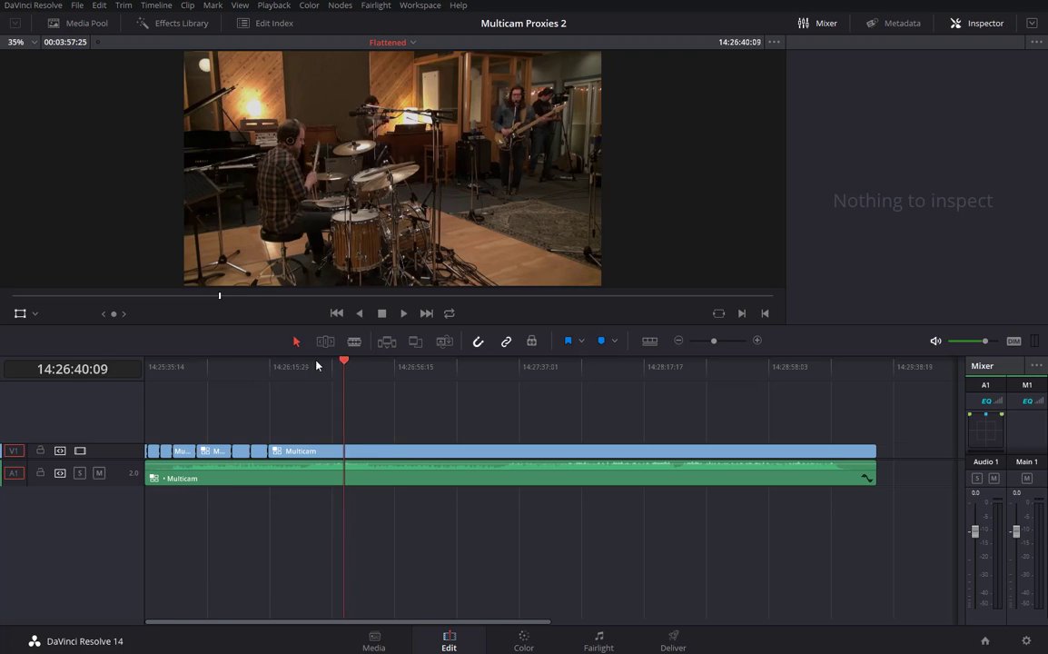
pyautogui.click(251, 365)
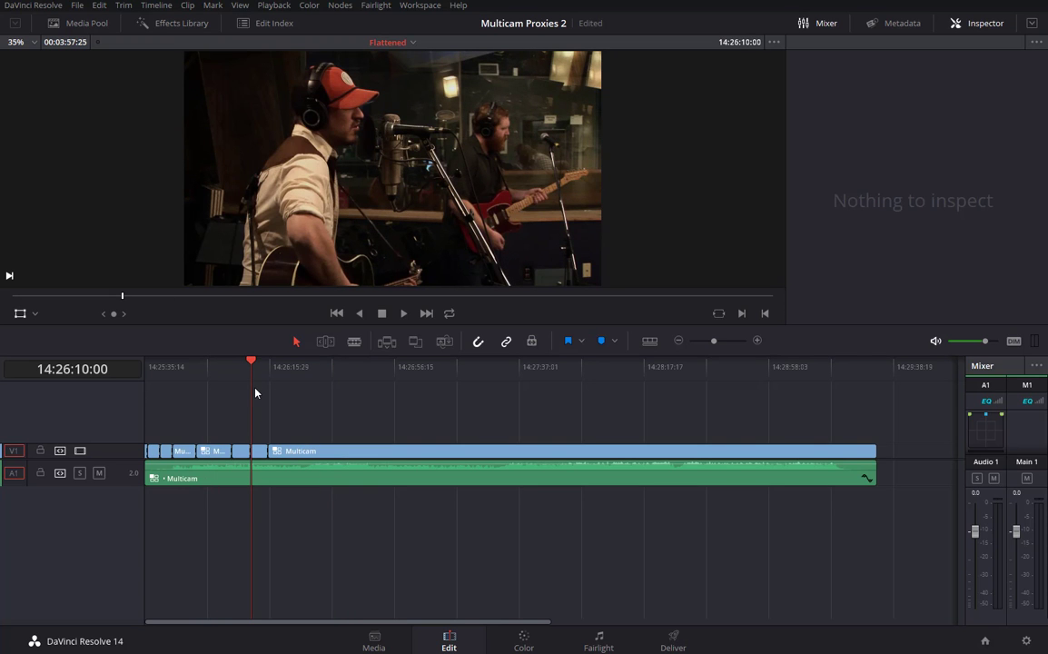
# Select all clips and apply Flatten Multicam Clip to them.
pyautogui.hotkey('ctrl', 'a')
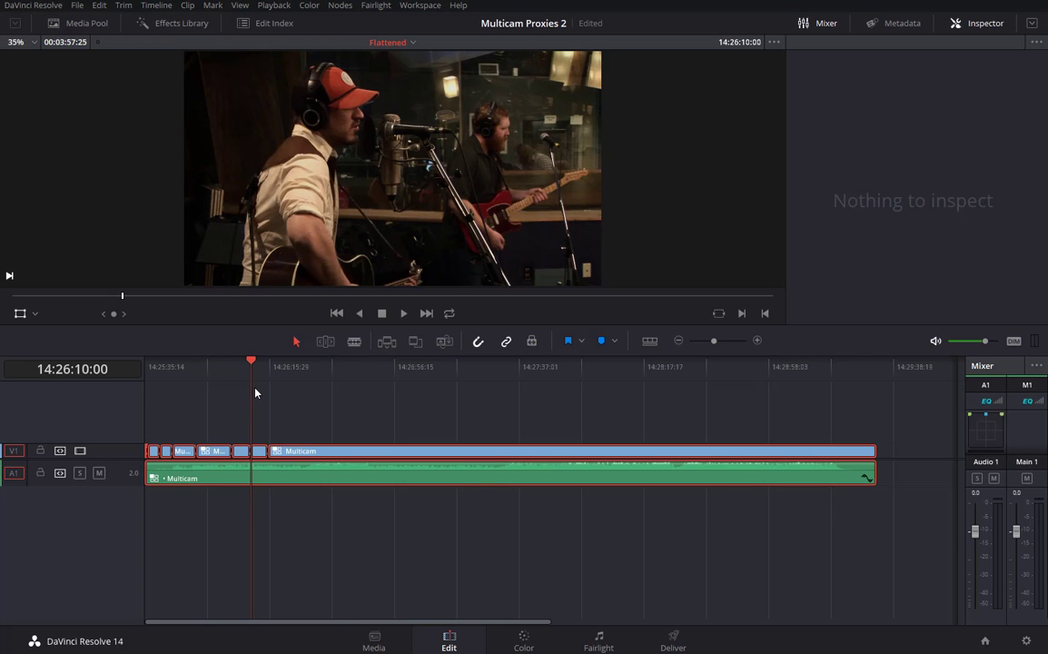
pyautogui.rightClick(308, 453)
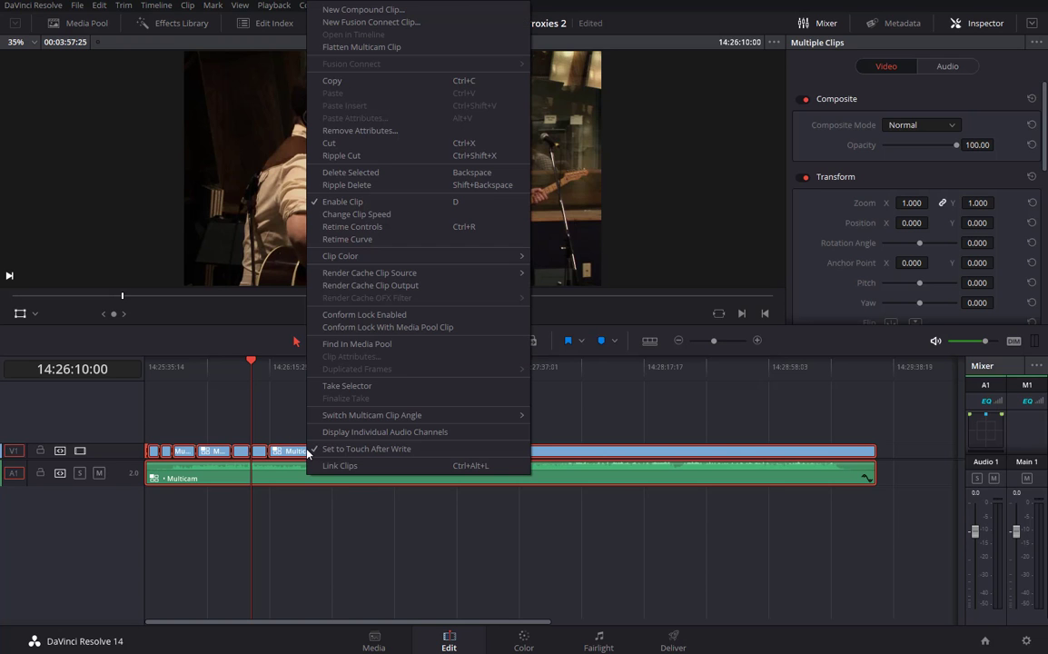
pyautogui.click(367, 47)
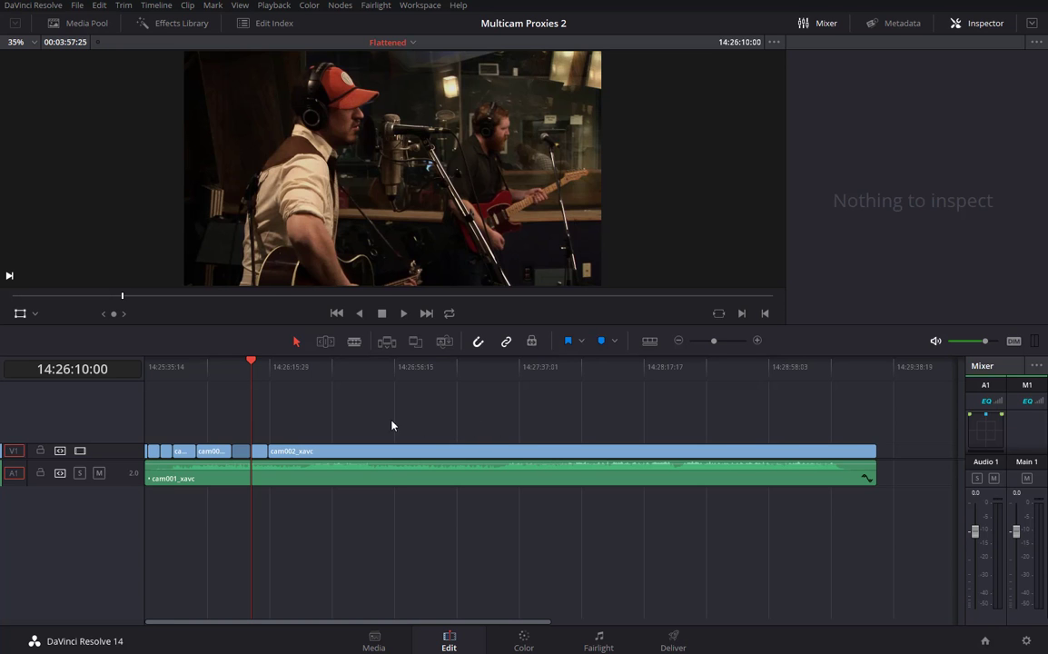
# Select the short cam001 clip on V1 and reveal cam001_xavc.mov with Find In Media Pool.
pyautogui.moveTo(257, 370); pyautogui.dragTo(217, 368)
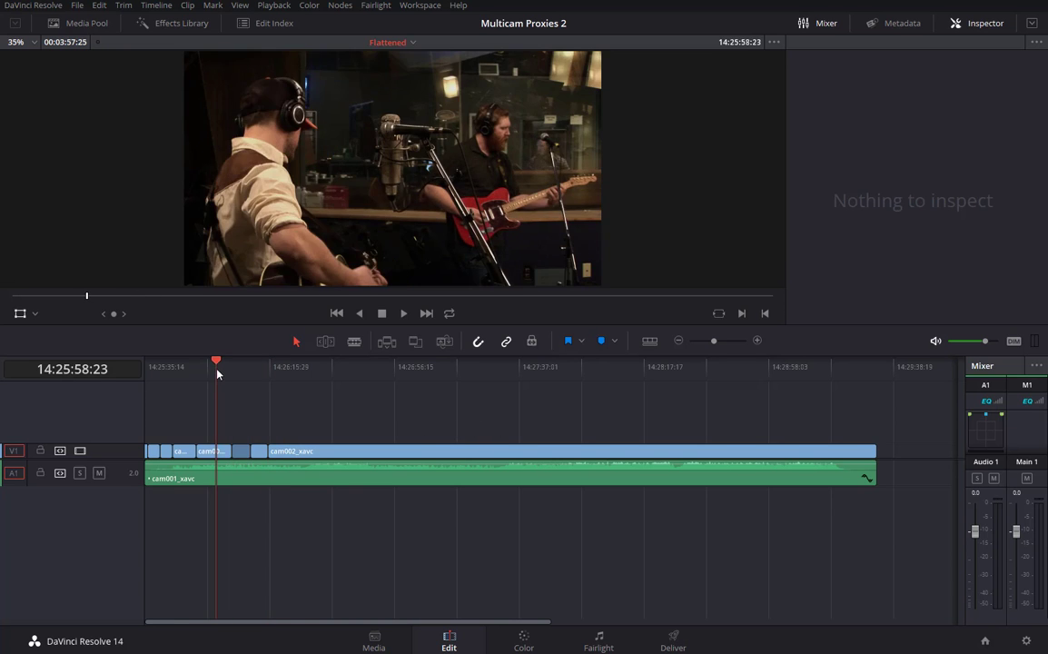
pyautogui.click(84, 24)
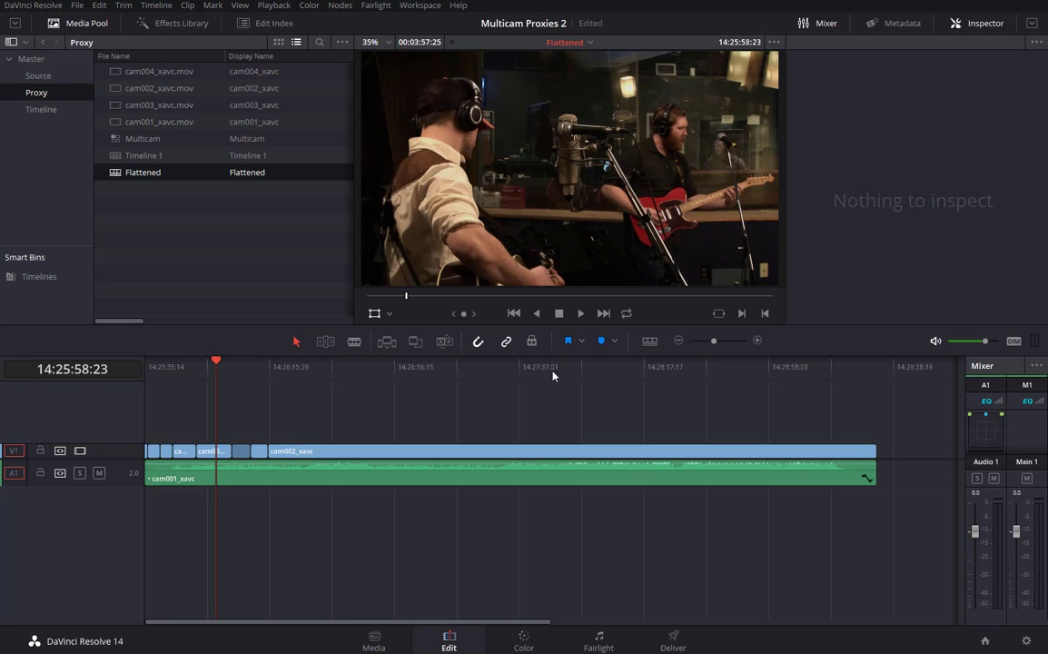
pyautogui.click(211, 453)
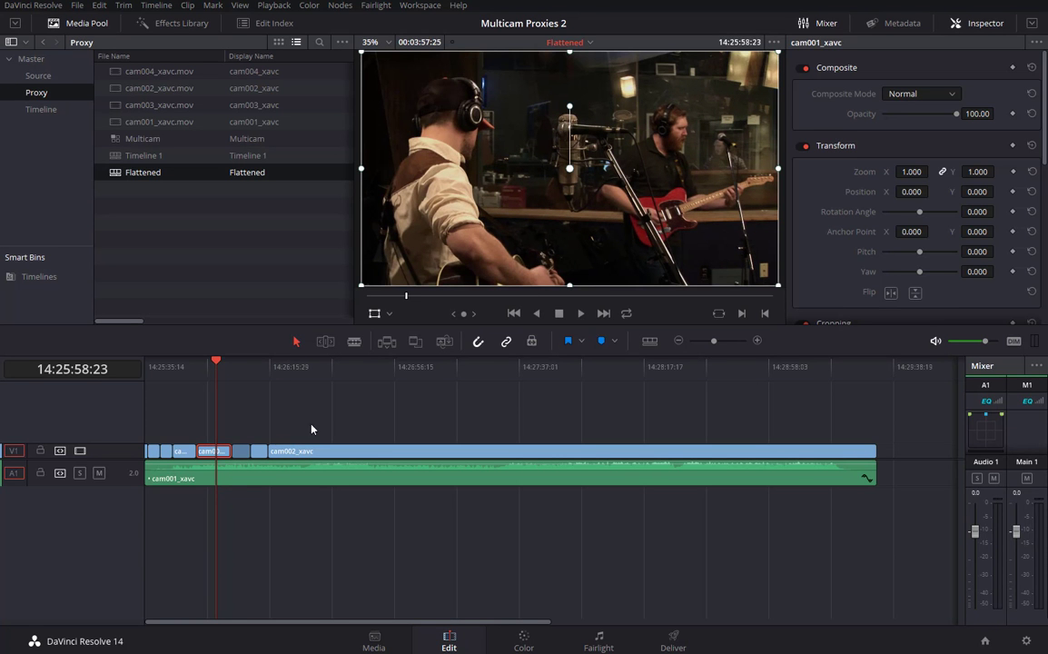
pyautogui.moveTo(217, 364); pyautogui.dragTo(317, 371)
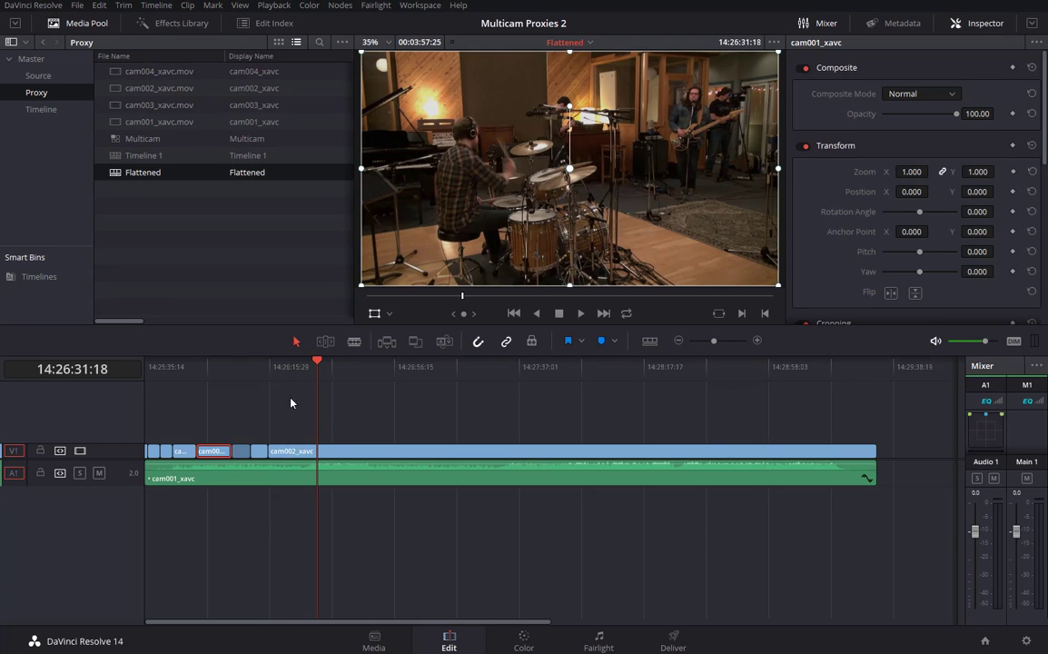
pyautogui.click(306, 452)
pyautogui.click(211, 367)
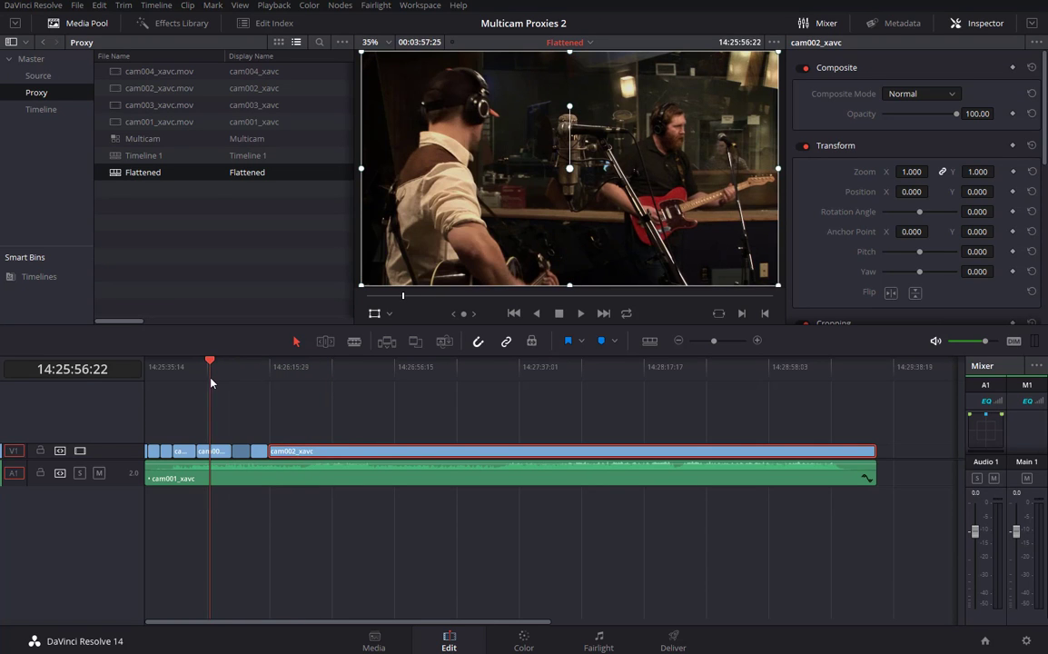
pyautogui.click(227, 450)
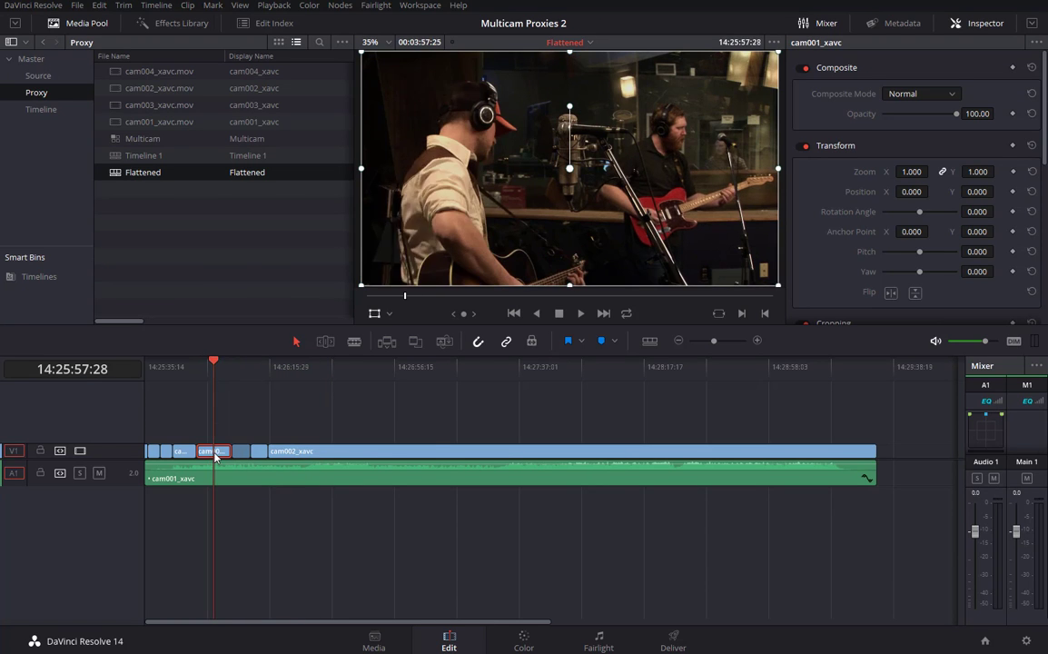
pyautogui.rightClick(212, 451)
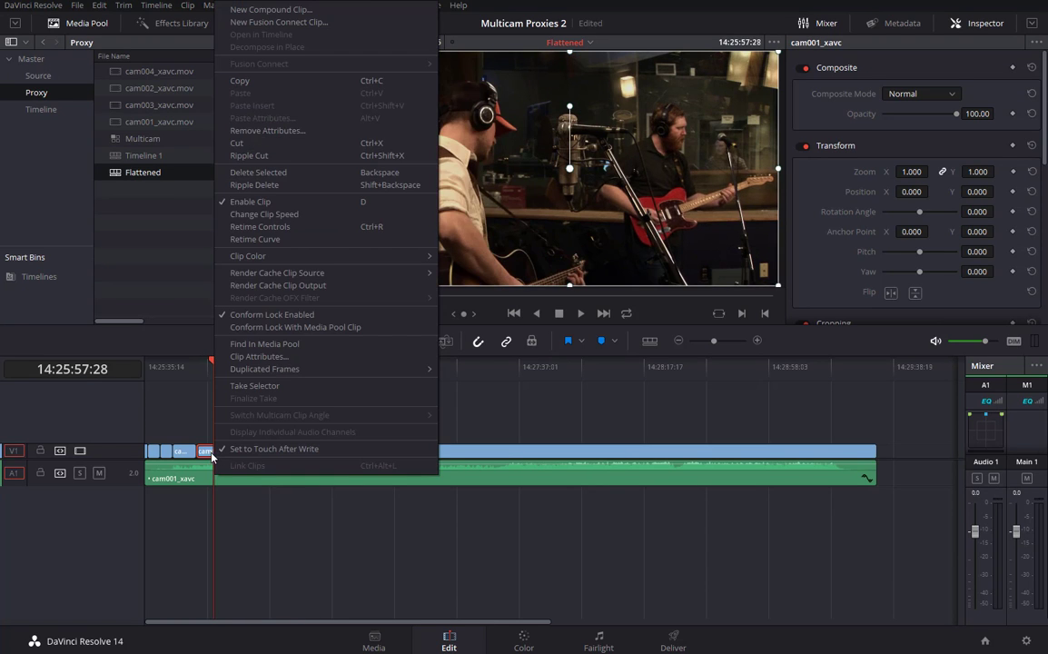
pyautogui.click(268, 345)
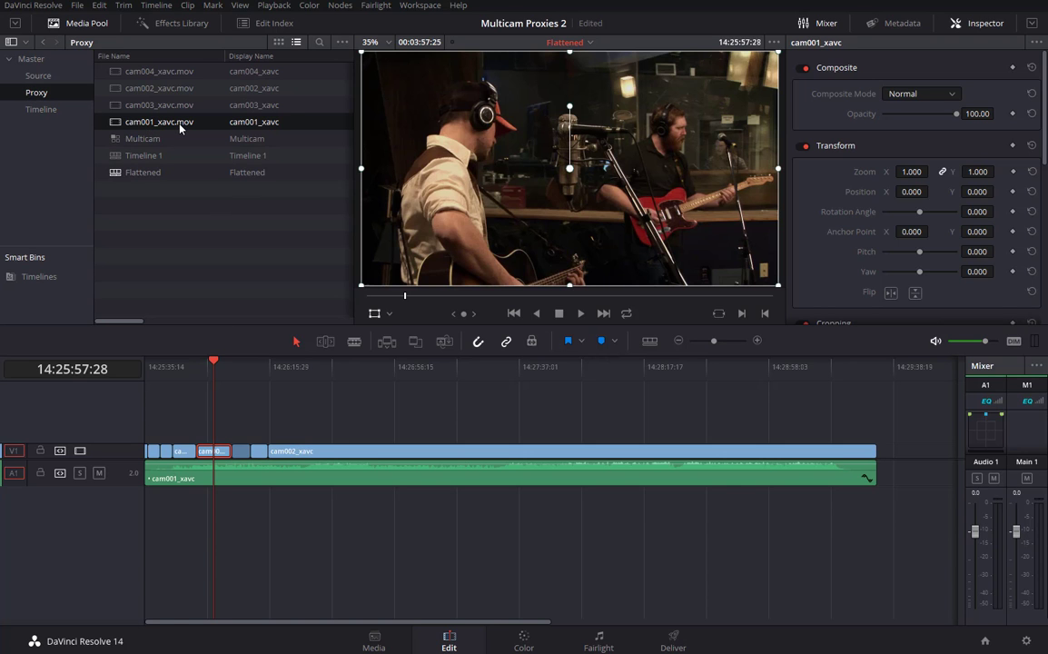
# Scrub through the edit, park at 14:26:27:22, and reselect the short cam001 clip.
pyautogui.click(197, 369)
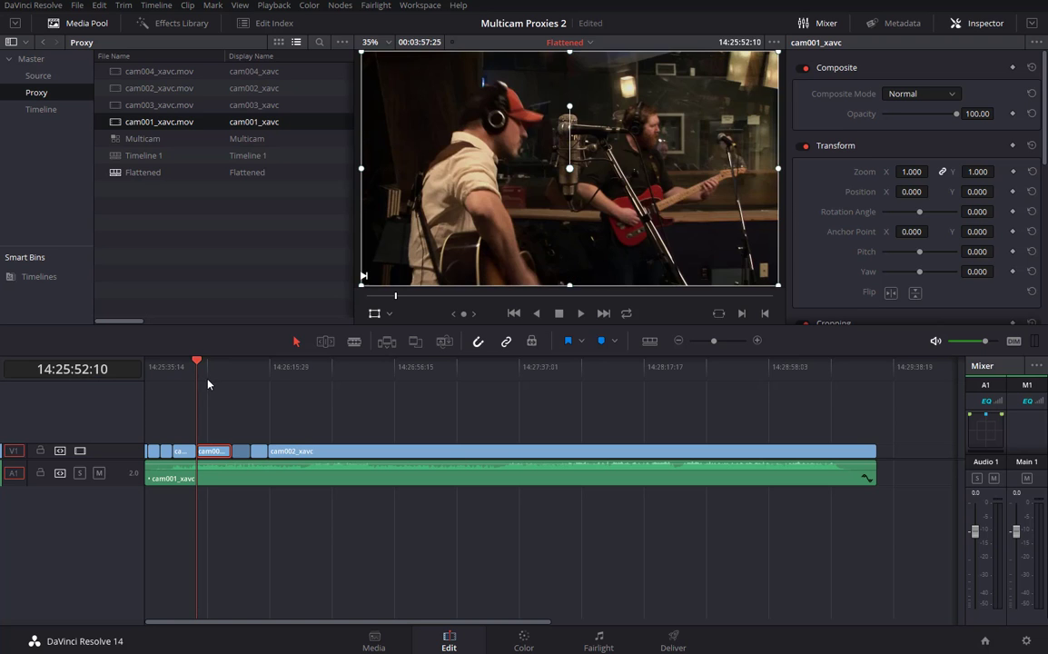
pyautogui.moveTo(207, 386); pyautogui.dragTo(322, 406)
pyautogui.click(305, 406)
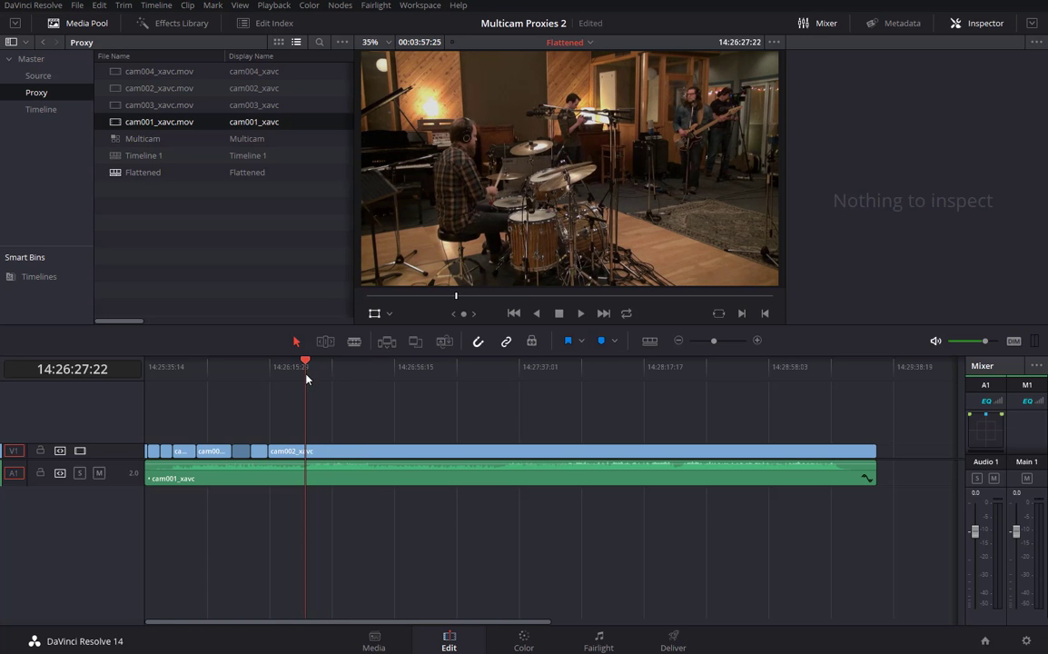
pyautogui.click(209, 449)
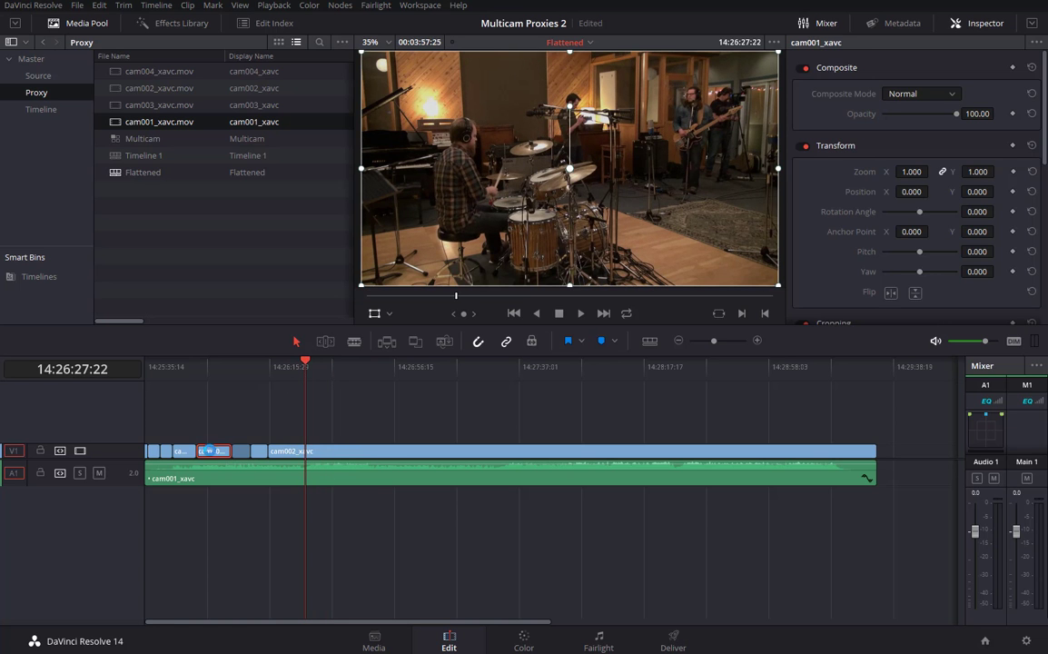
pyautogui.click(524, 640)
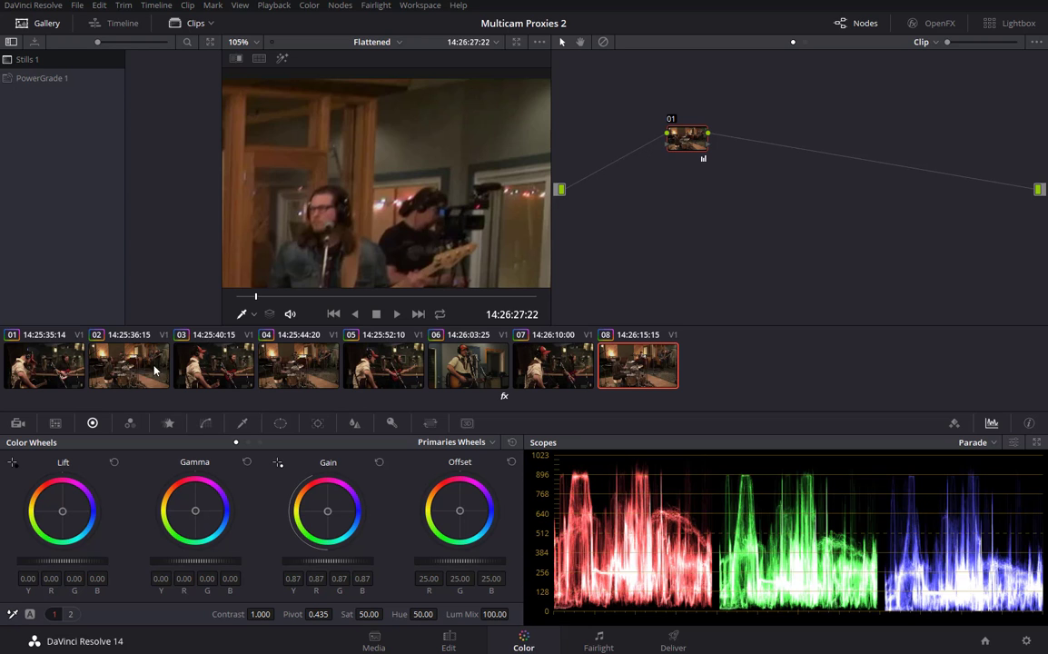
pyautogui.click(65, 362)
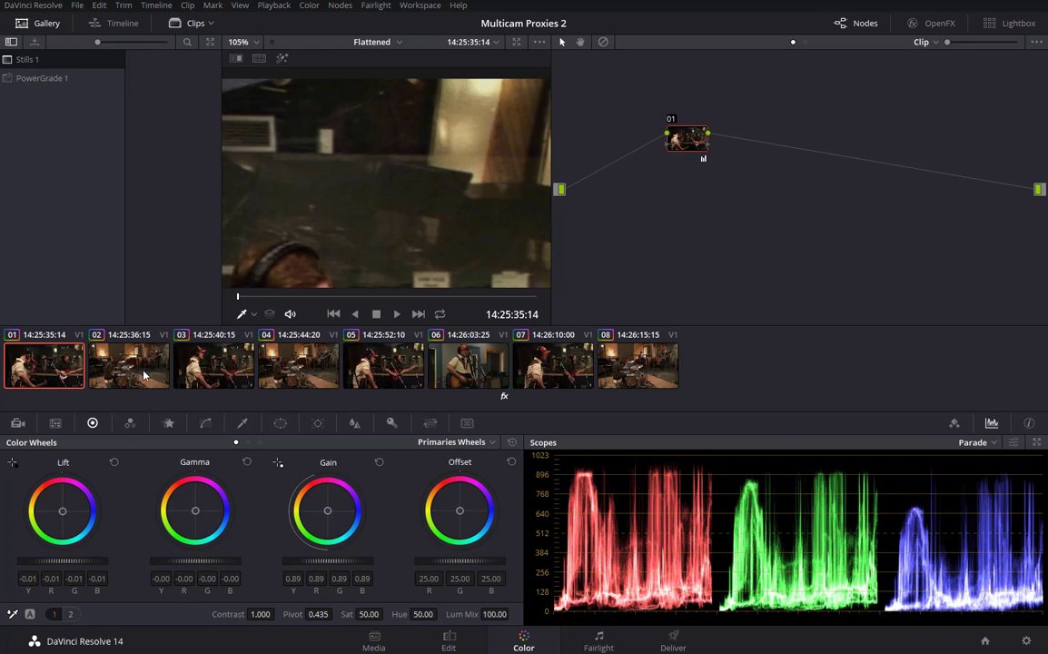
pyautogui.click(127, 338)
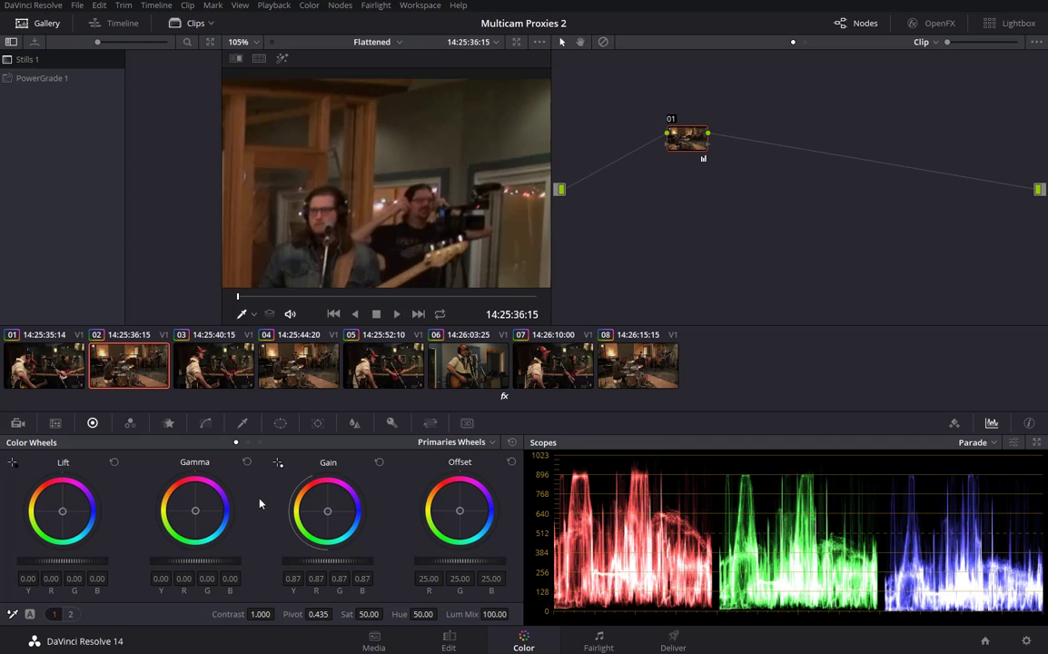
pyautogui.click(200, 327)
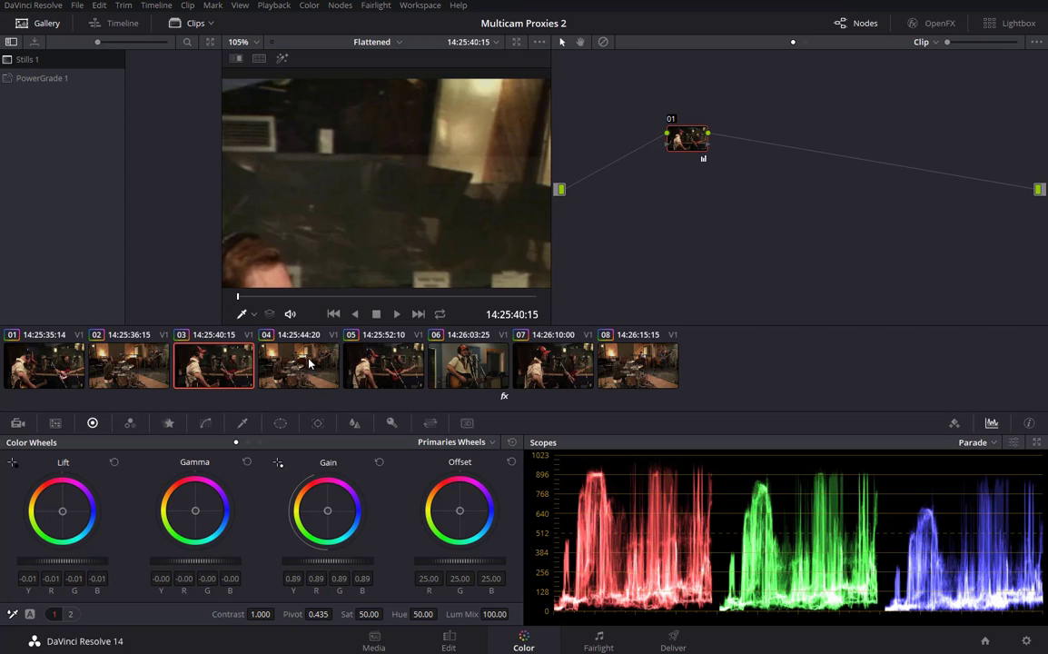
pyautogui.click(280, 327)
pyautogui.click(387, 371)
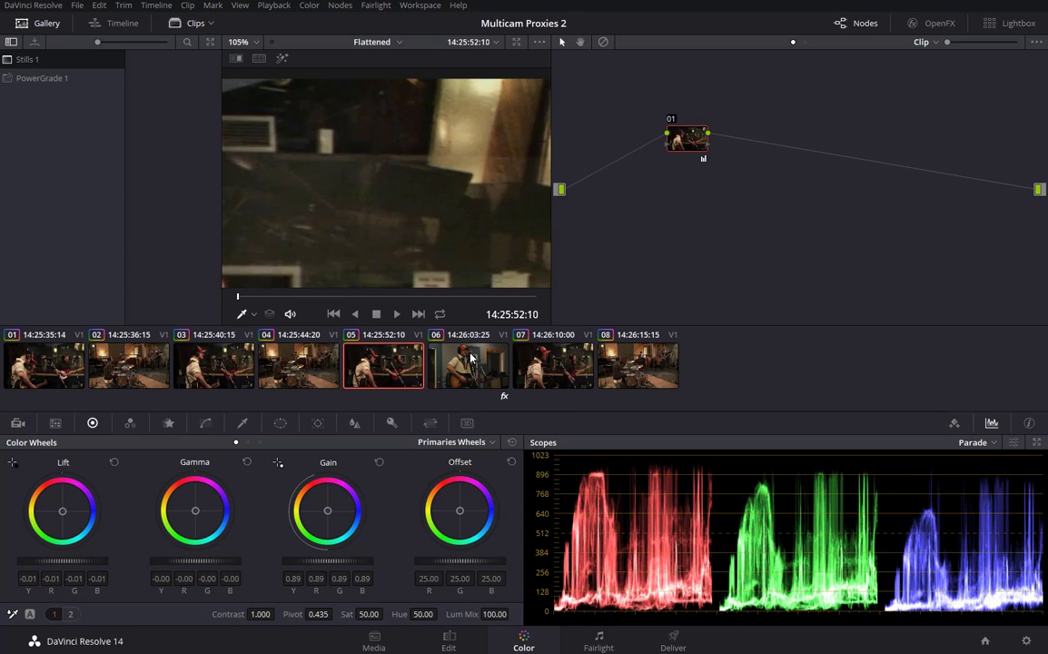
pyautogui.click(468, 363)
pyautogui.click(550, 360)
pyautogui.click(634, 361)
pyautogui.click(54, 331)
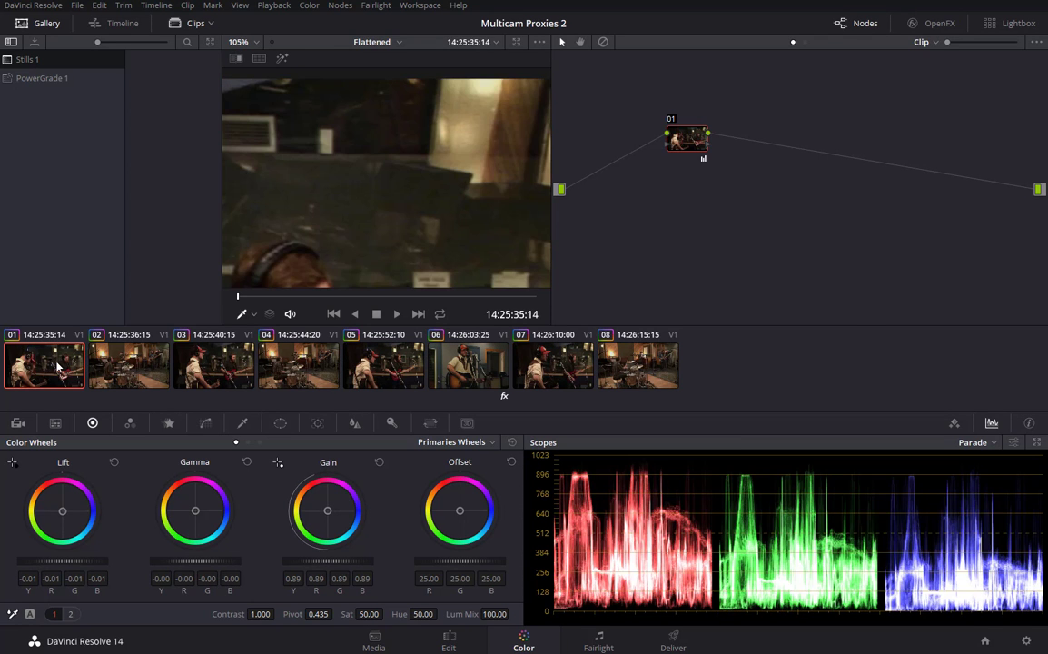
pyautogui.click(127, 367)
pyautogui.click(213, 365)
pyautogui.click(298, 365)
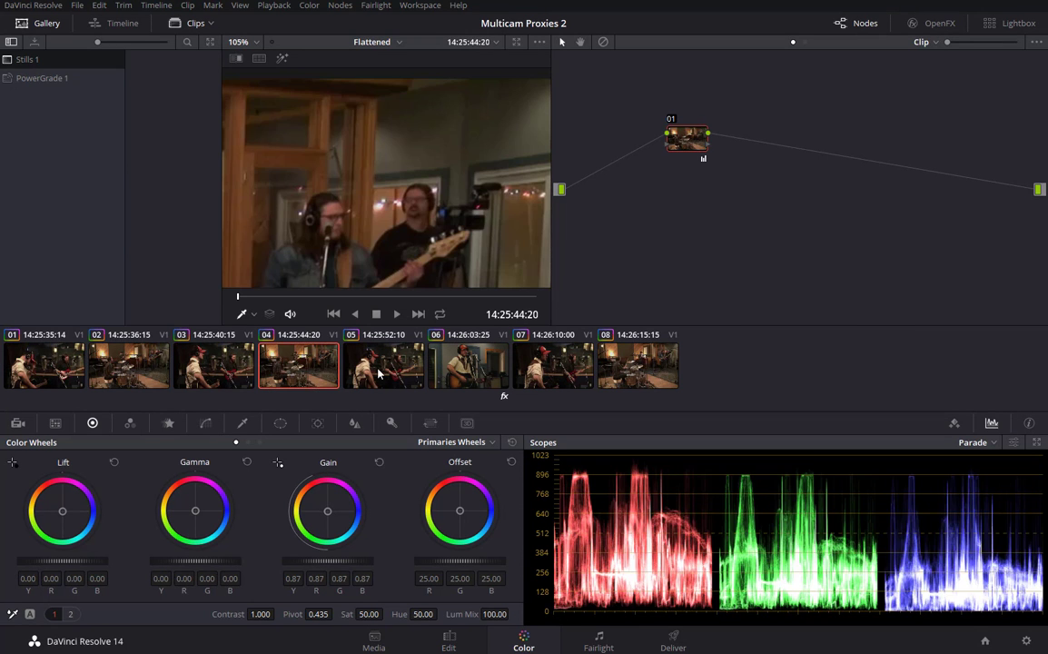
pyautogui.click(411, 372)
pyautogui.click(465, 367)
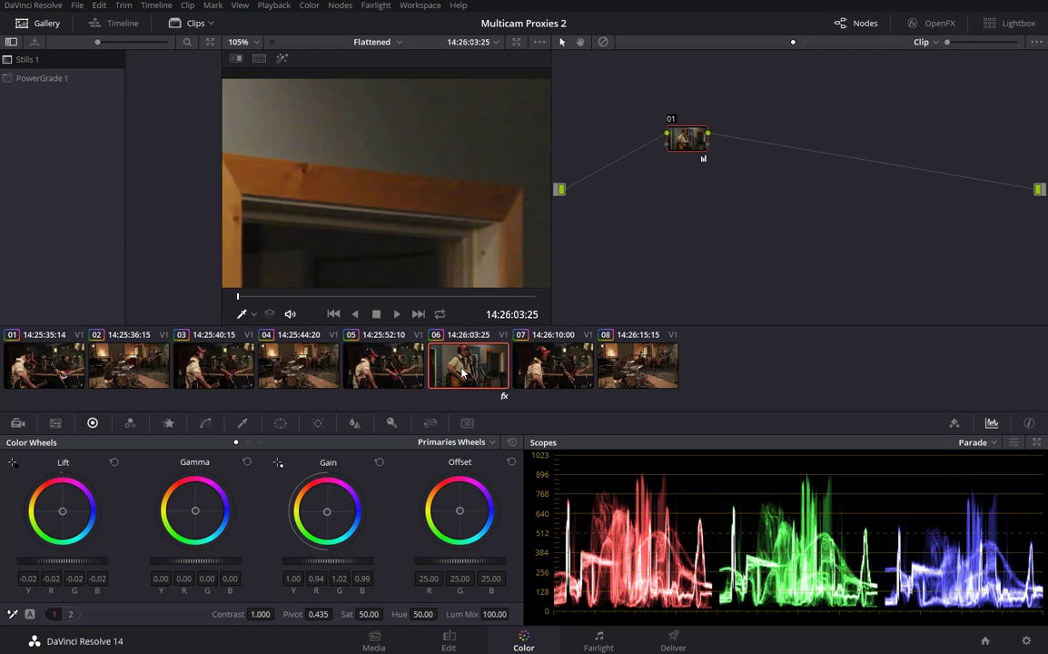
pyautogui.click(449, 640)
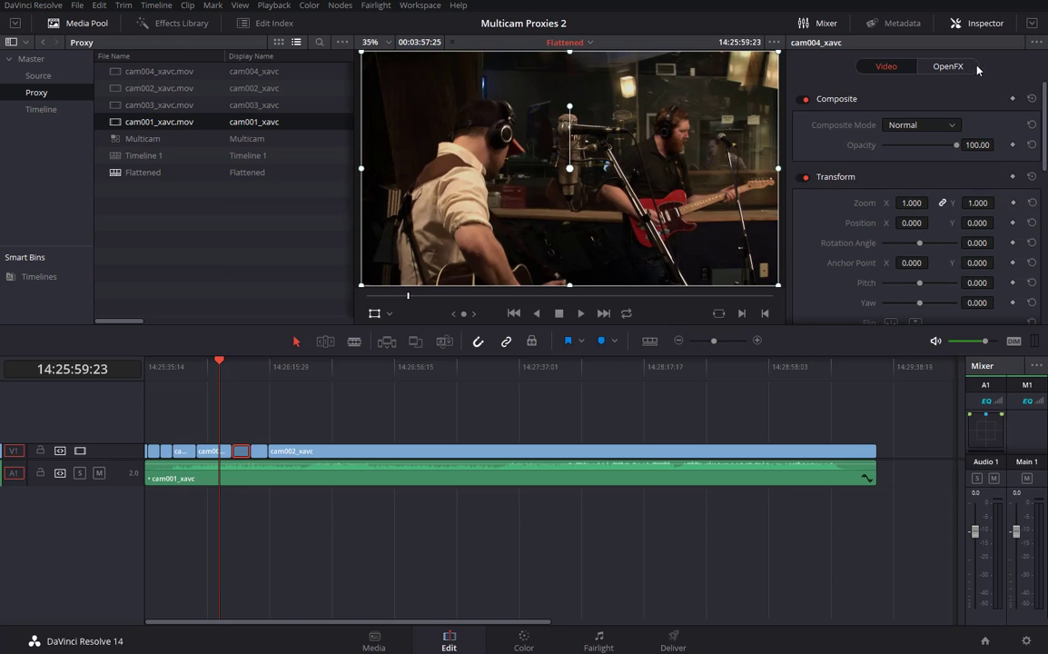
# Show cam004's OpenFX settings with the playhead at its start and the viewer zoomed in.
pyautogui.click(950, 67)
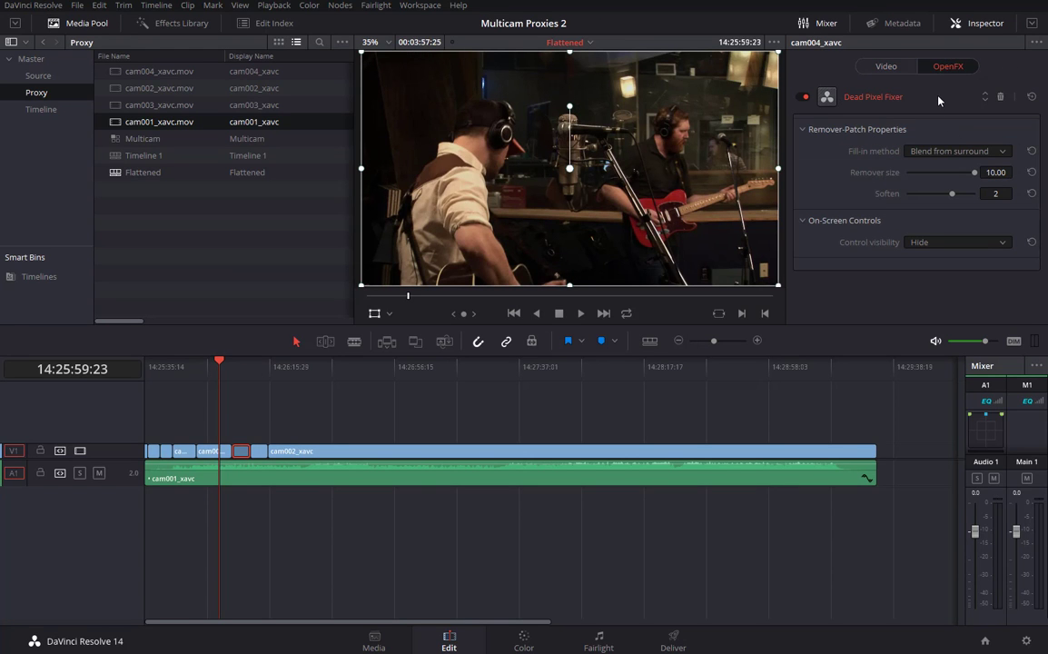
pyautogui.click(244, 368)
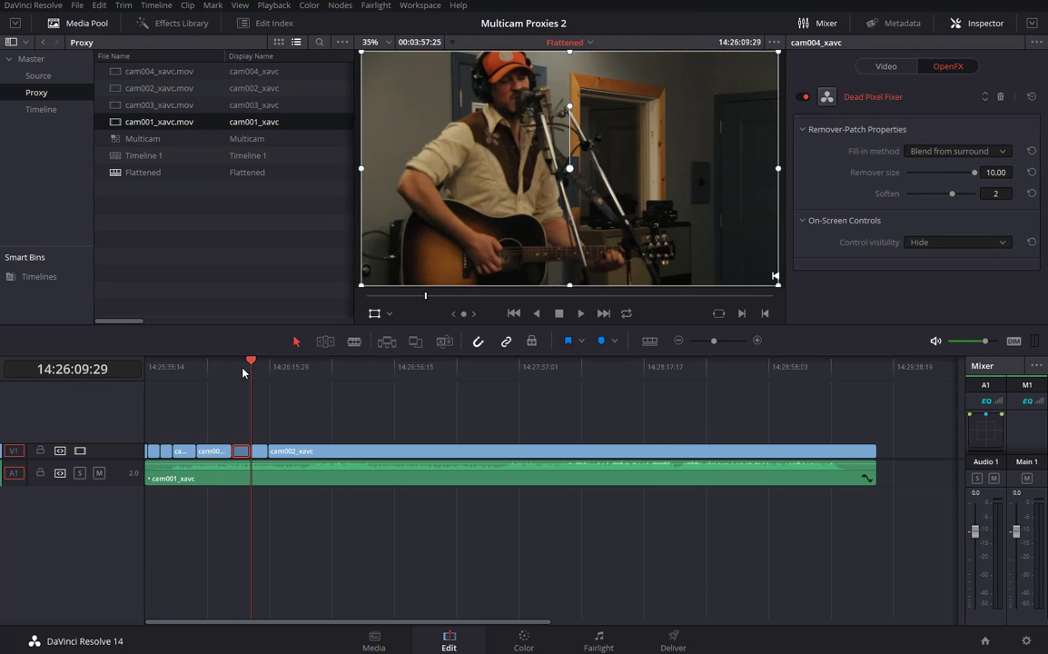
pyautogui.click(232, 368)
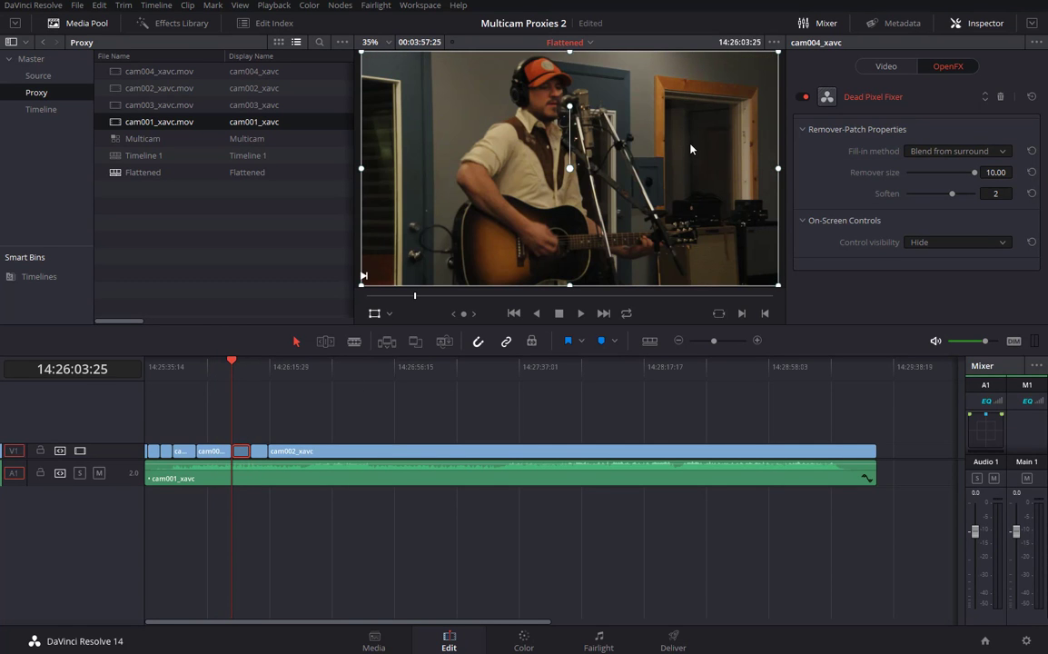
pyautogui.scroll(3, 713, 121)
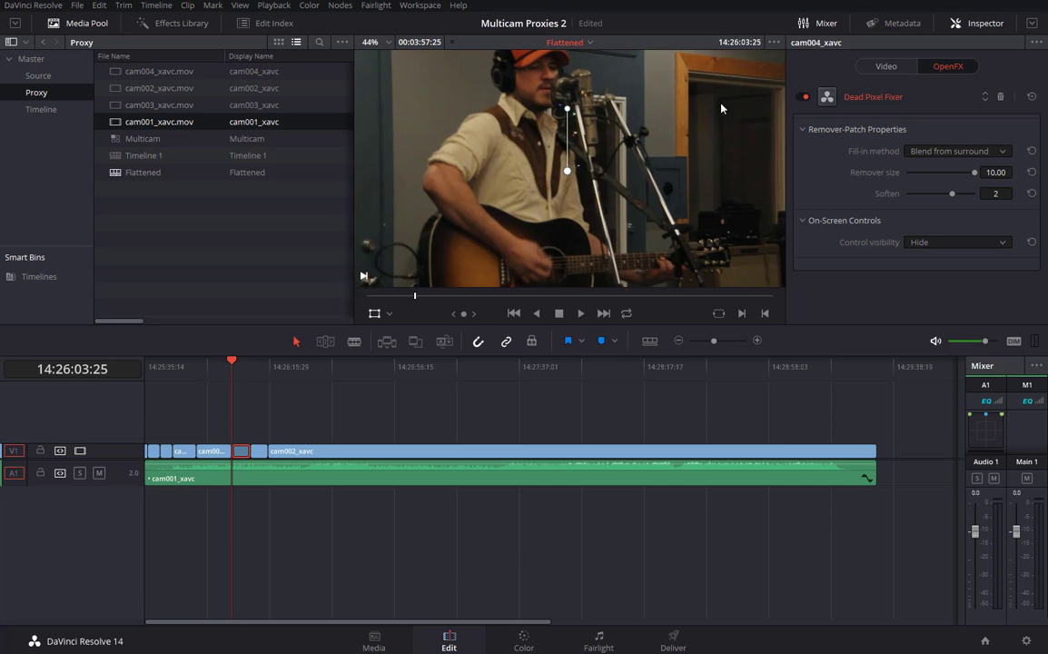
pyautogui.scroll(6, 721, 108)
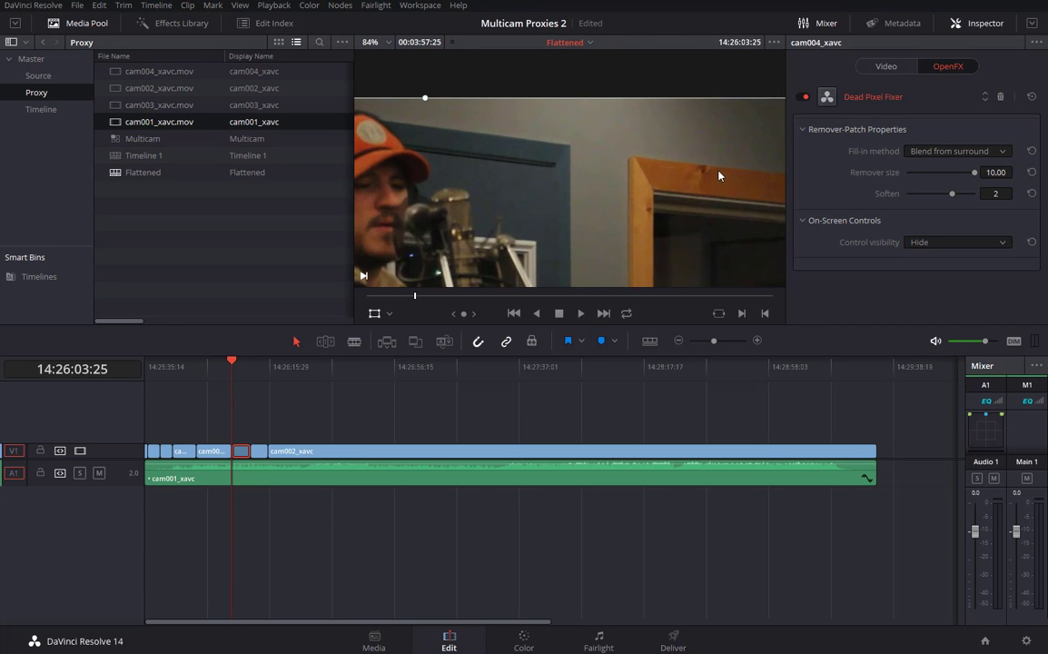
# Compare the door frame with Dead Pixel Fixer off and on, then scrub to the band shot.
pyautogui.moveTo(719, 171); pyautogui.dragTo(550, 164)
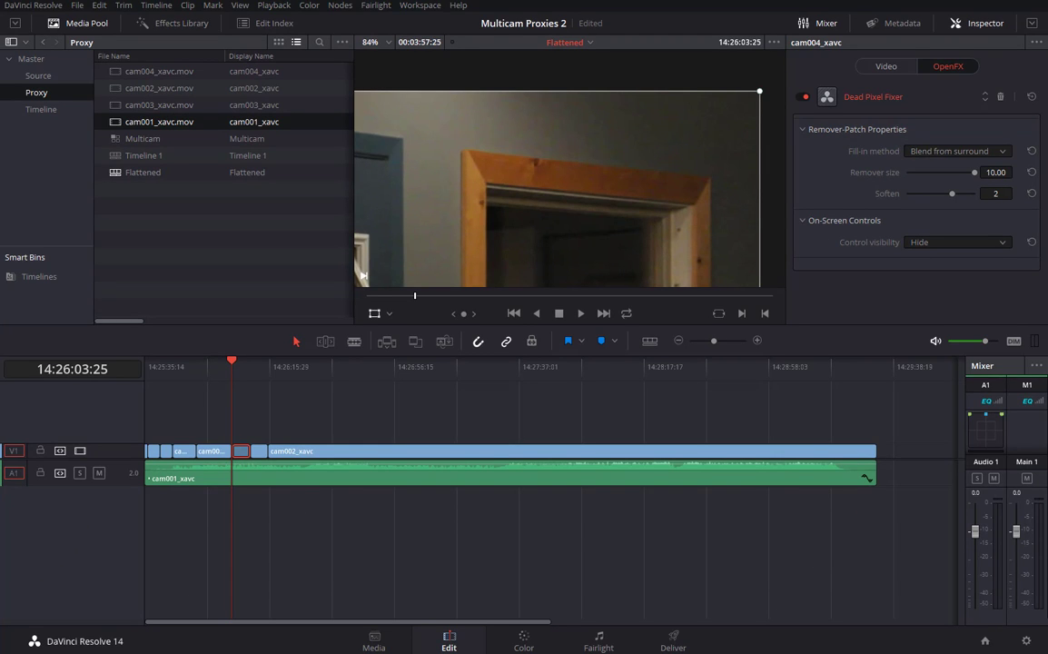
pyautogui.click(803, 97)
pyautogui.moveTo(234, 364); pyautogui.dragTo(309, 364)
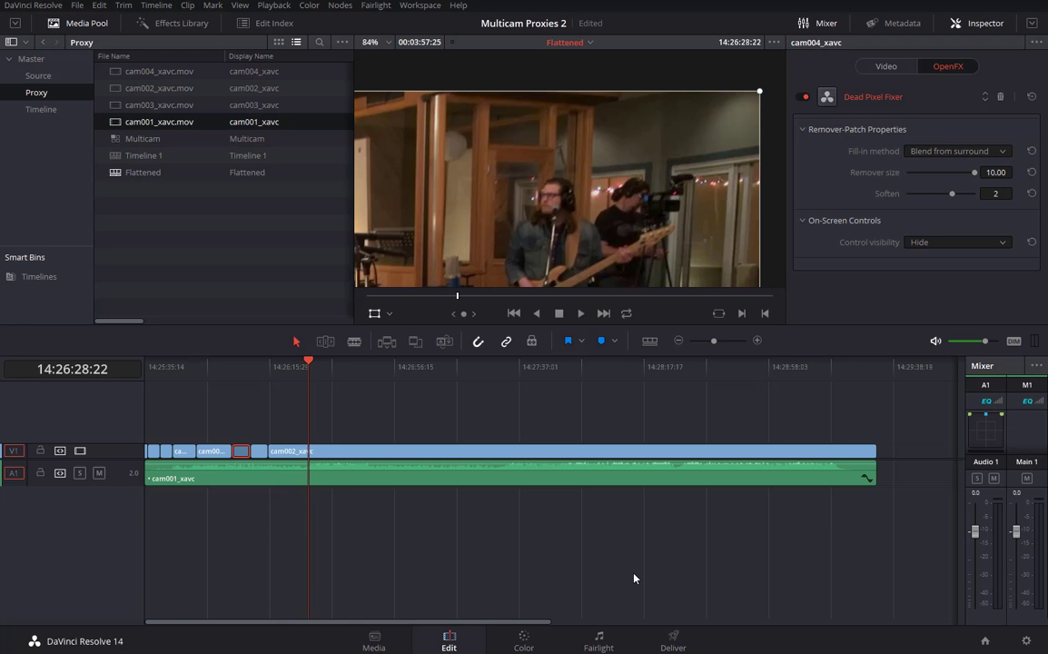
# Deselect the clips and scrub the Flattened timeline, stepping edits with Up/Down into the long cam002 clip.
pyautogui.click(329, 419)
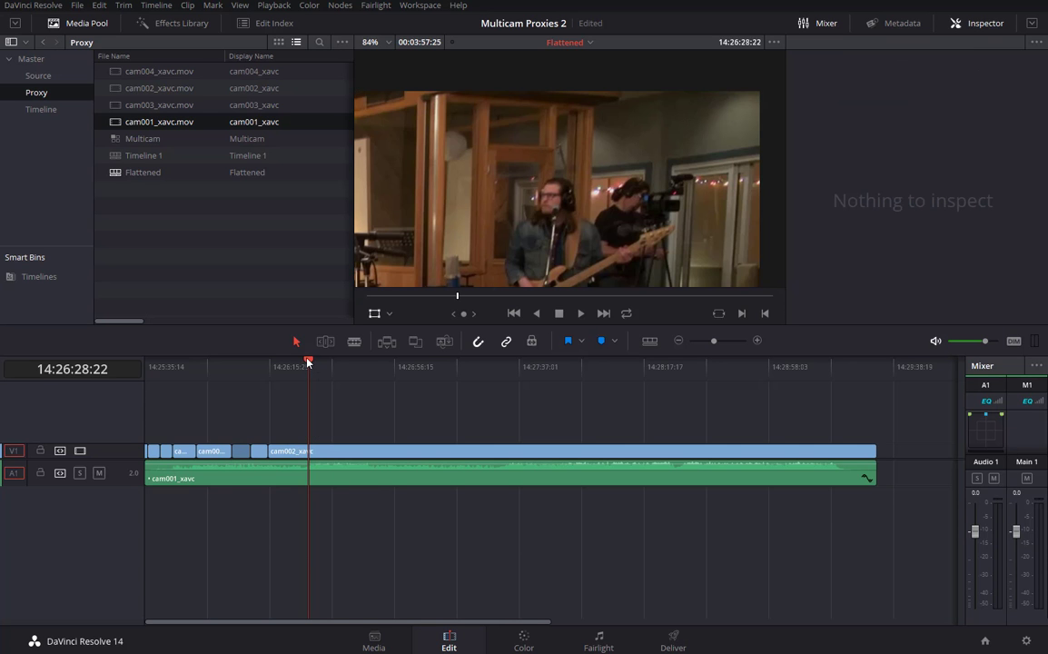
pyautogui.moveTo(308, 362); pyautogui.dragTo(366, 419)
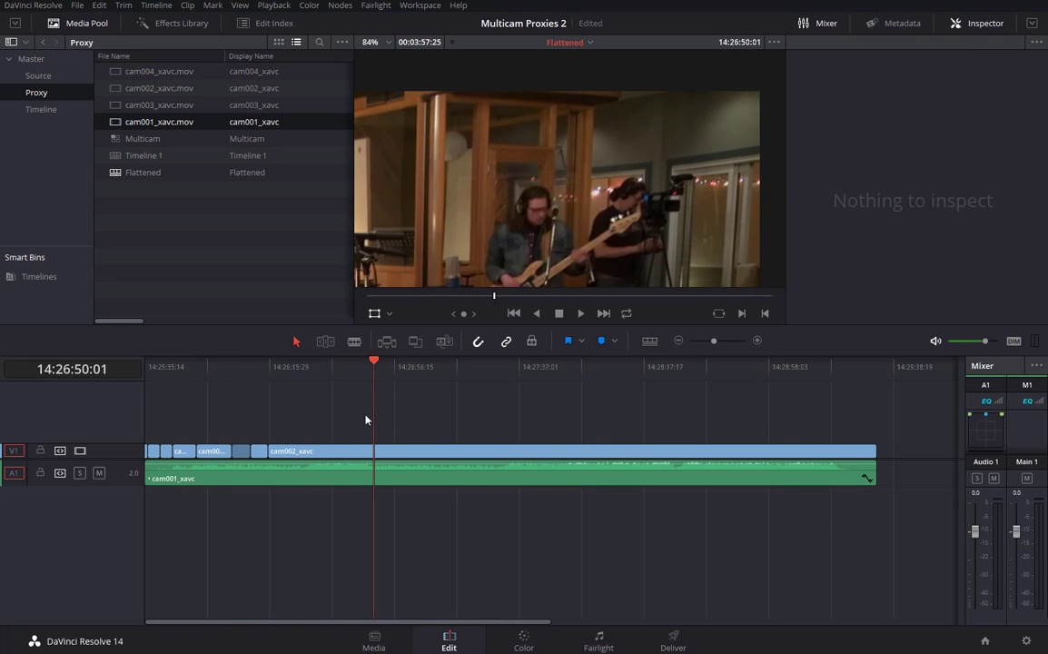
pyautogui.press('Up')
pyautogui.press('Up')
pyautogui.press('Up')
pyautogui.press('Up')
pyautogui.press('Up')
pyautogui.press('Down')
pyautogui.press('Down')
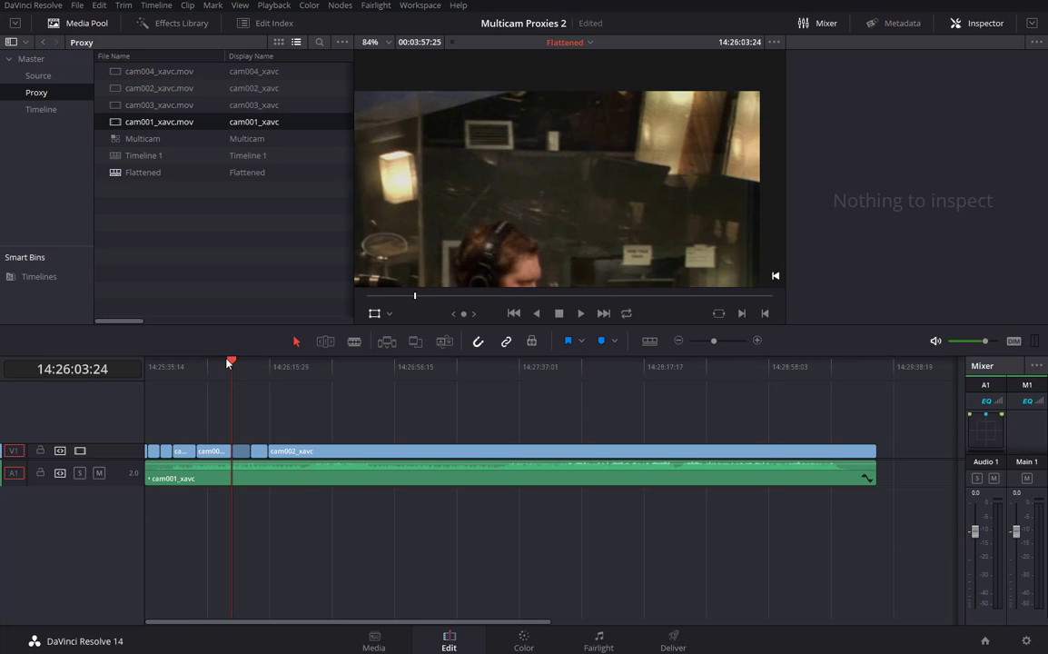
pyautogui.moveTo(229, 363); pyautogui.dragTo(286, 363)
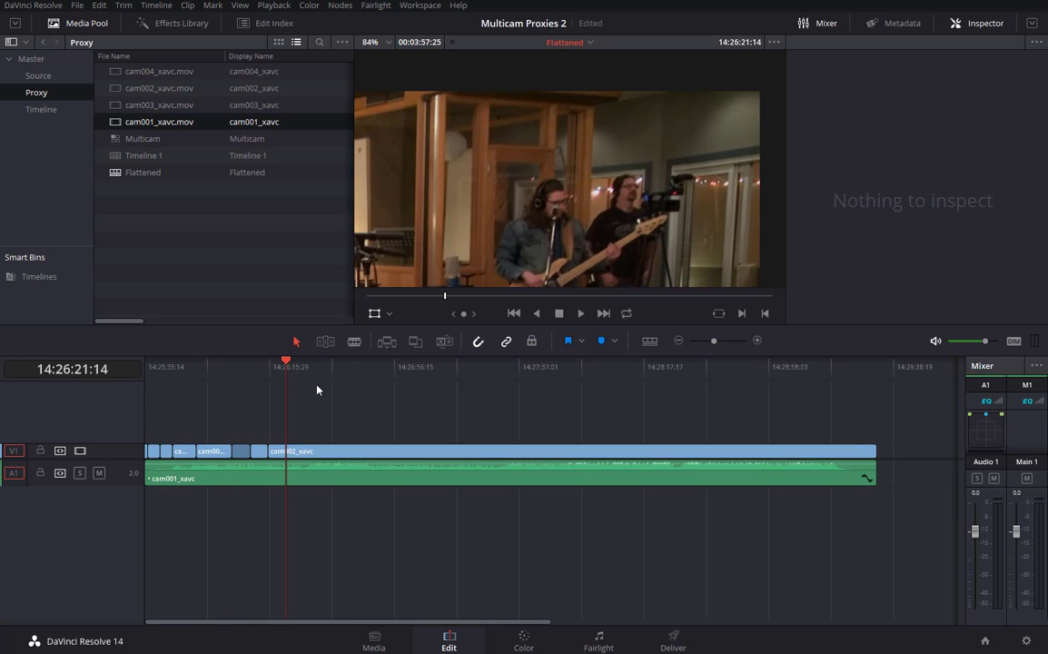
pyautogui.moveTo(344, 404); pyautogui.dragTo(555, 409)
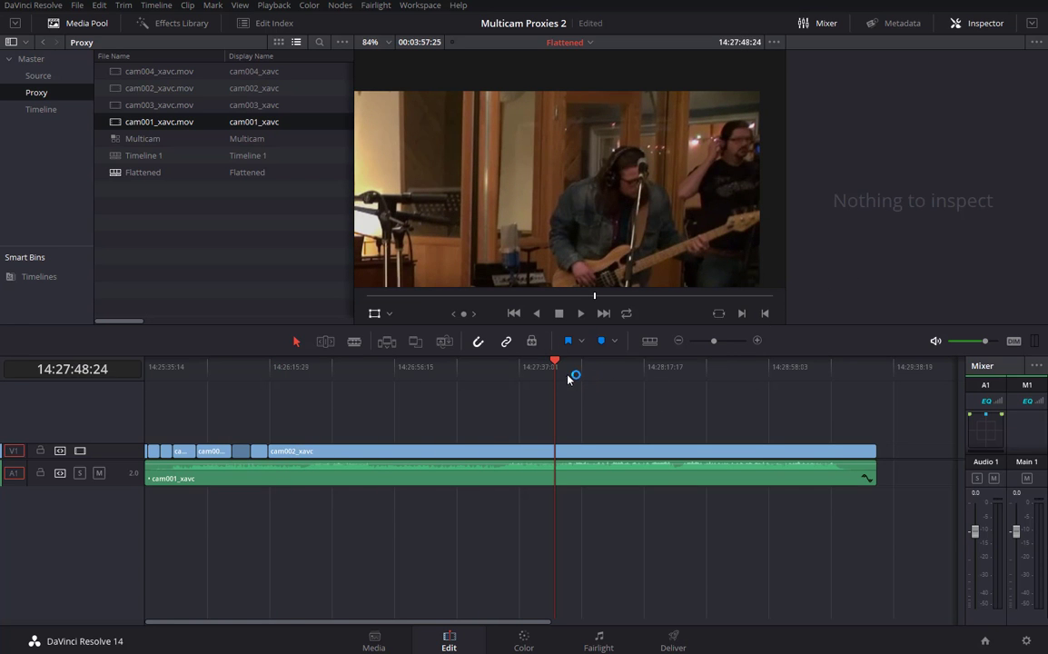
pyautogui.moveTo(409, 381); pyautogui.dragTo(406, 377)
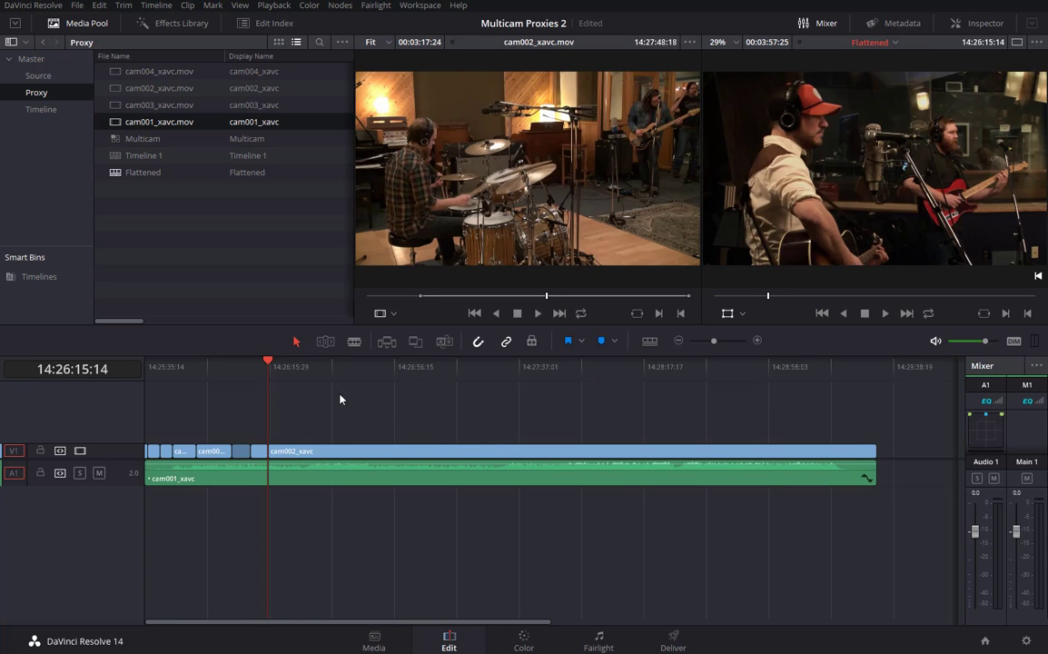
# Select every clip and enable Conform Lock, confirming it is on.
pyautogui.click(290, 367)
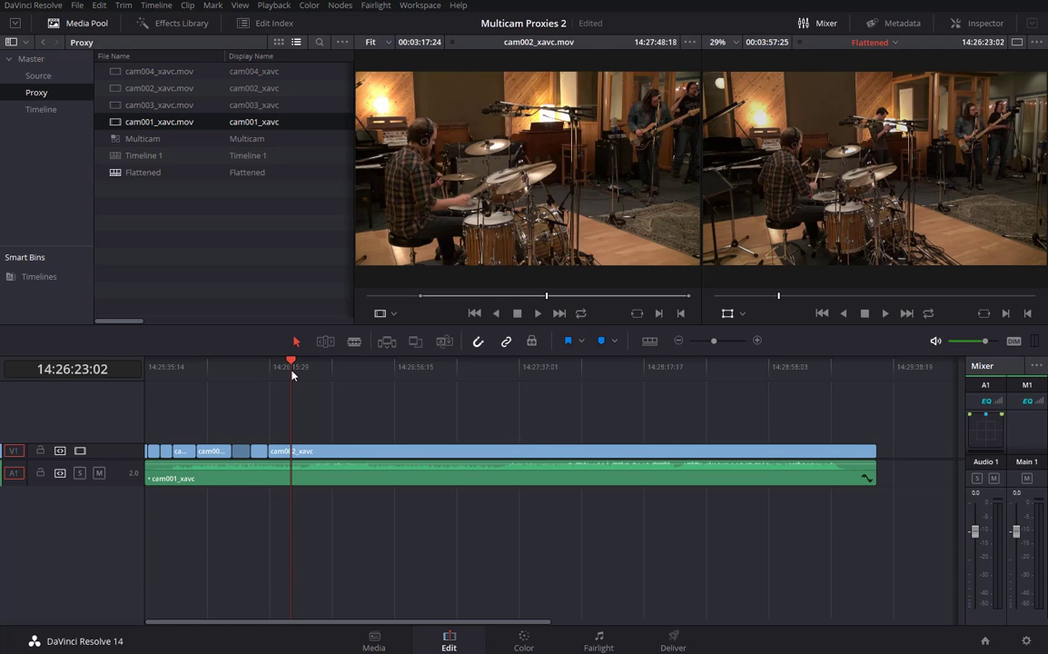
pyautogui.hotkey('ctrl', 'a')
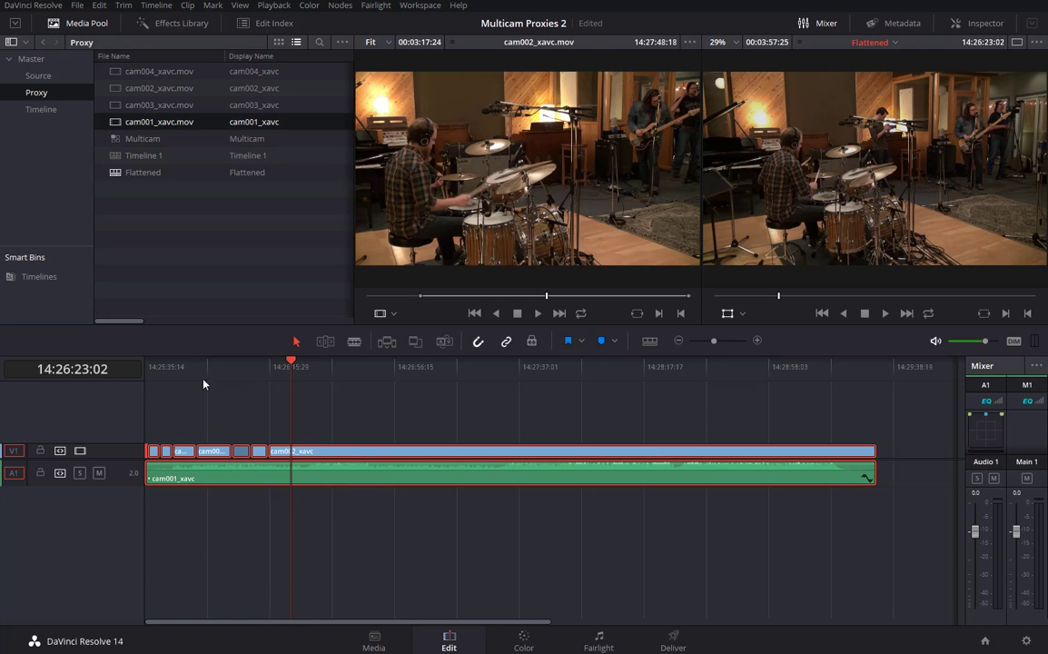
pyautogui.rightClick(303, 454)
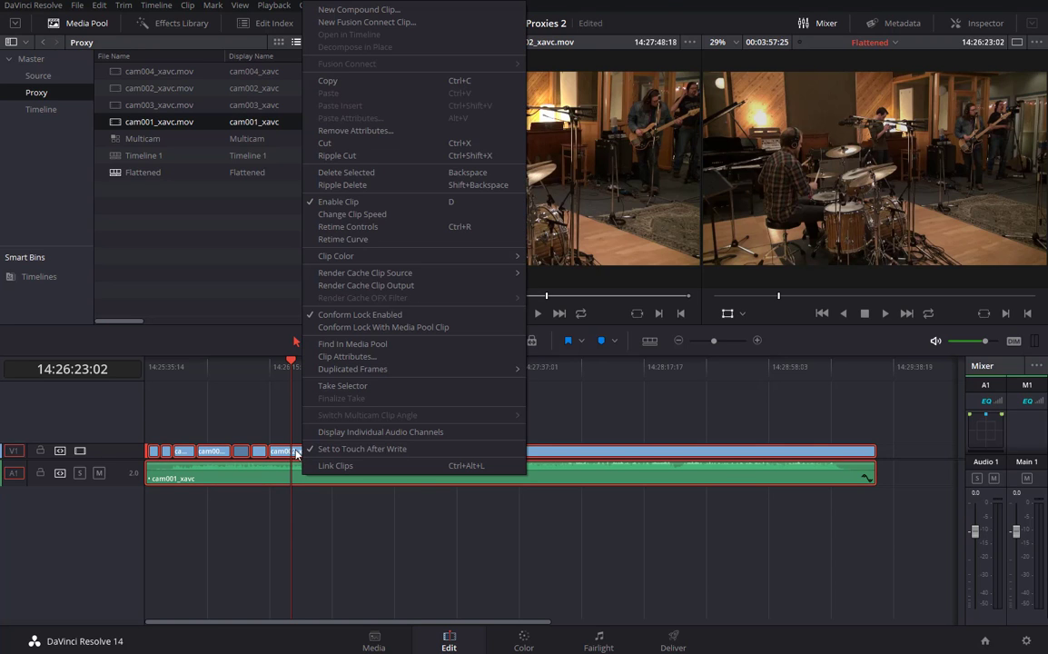
pyautogui.click(341, 315)
pyautogui.rightClick(298, 454)
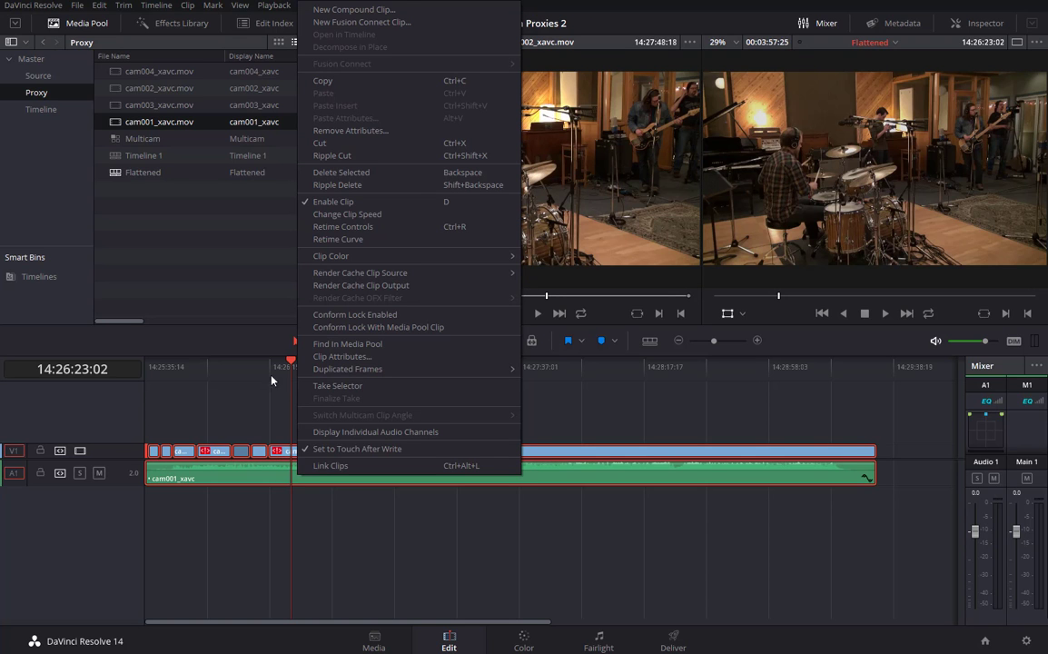
# Zoom the timeline to show the conform-lock badges and park the playhead at the start.
pyautogui.click(241, 408)
pyautogui.click(232, 366)
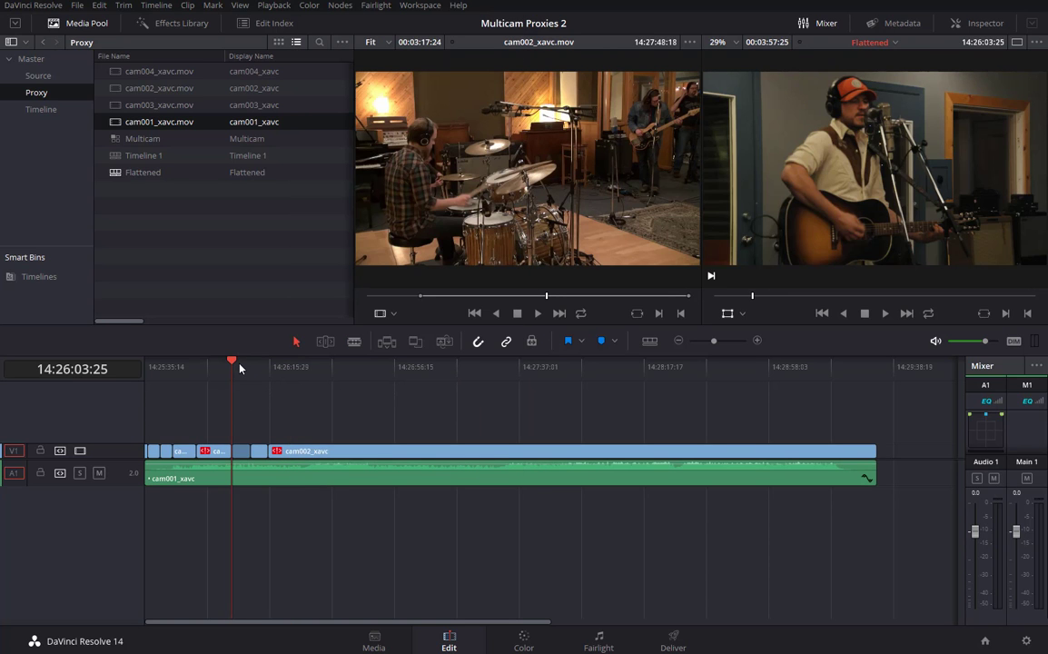
pyautogui.moveTo(714, 341)
pyautogui.mouseDown()
pyautogui.moveTo(732, 343)
pyautogui.moveTo(721, 345)
pyautogui.mouseUp()
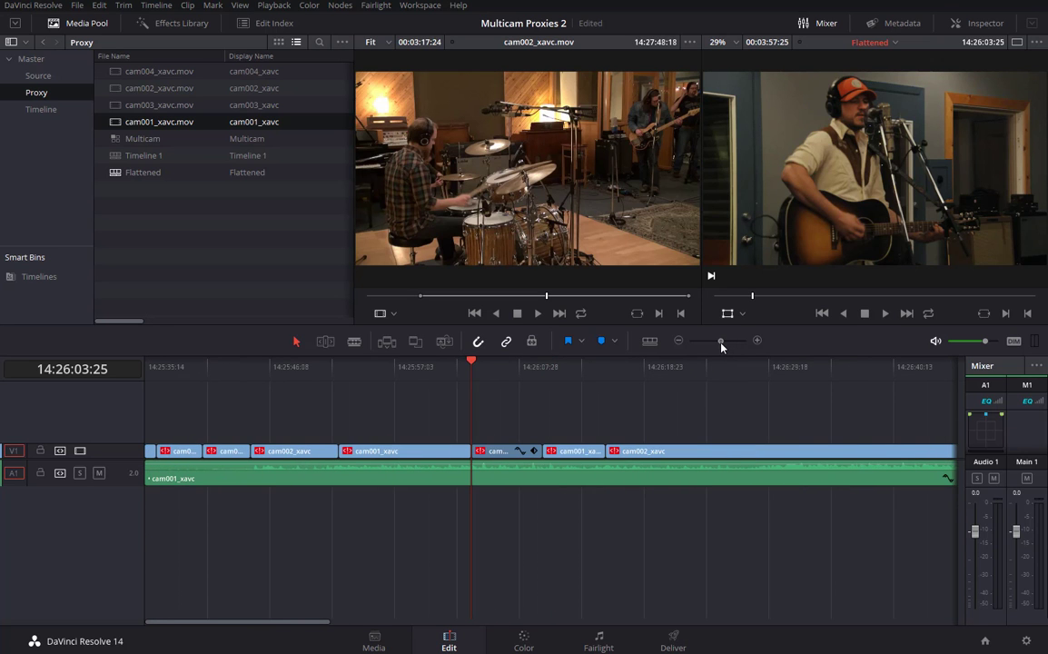
pyautogui.moveTo(472, 364); pyautogui.dragTo(98, 423)
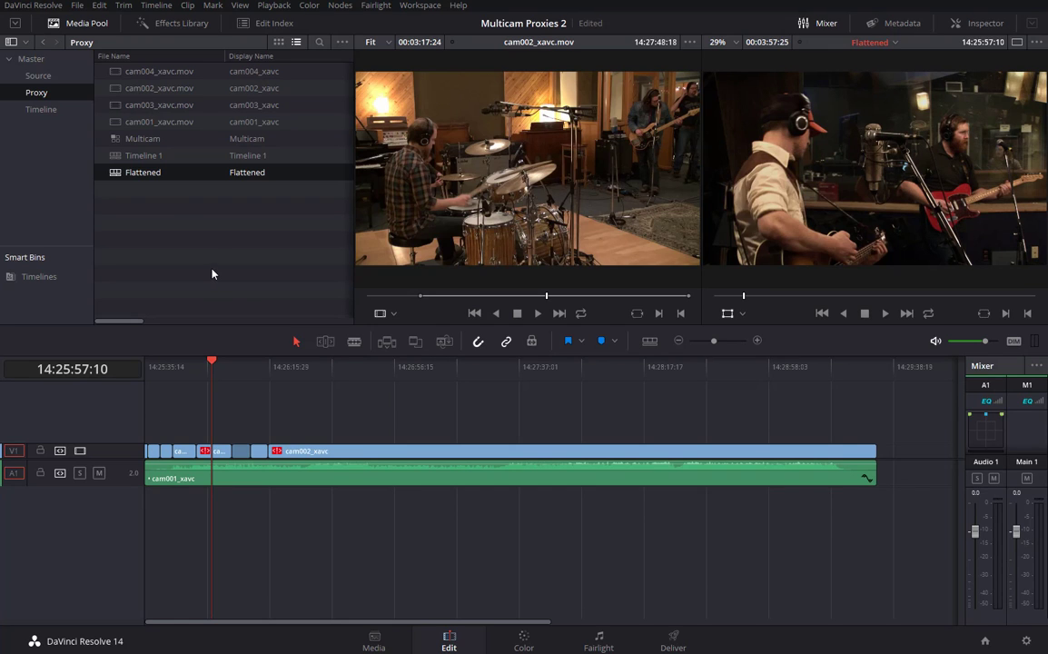
# Run Reconform From Bins on Flattened with Master unchecked and only the Source bin ticked.
pyautogui.rightClick(115, 173)
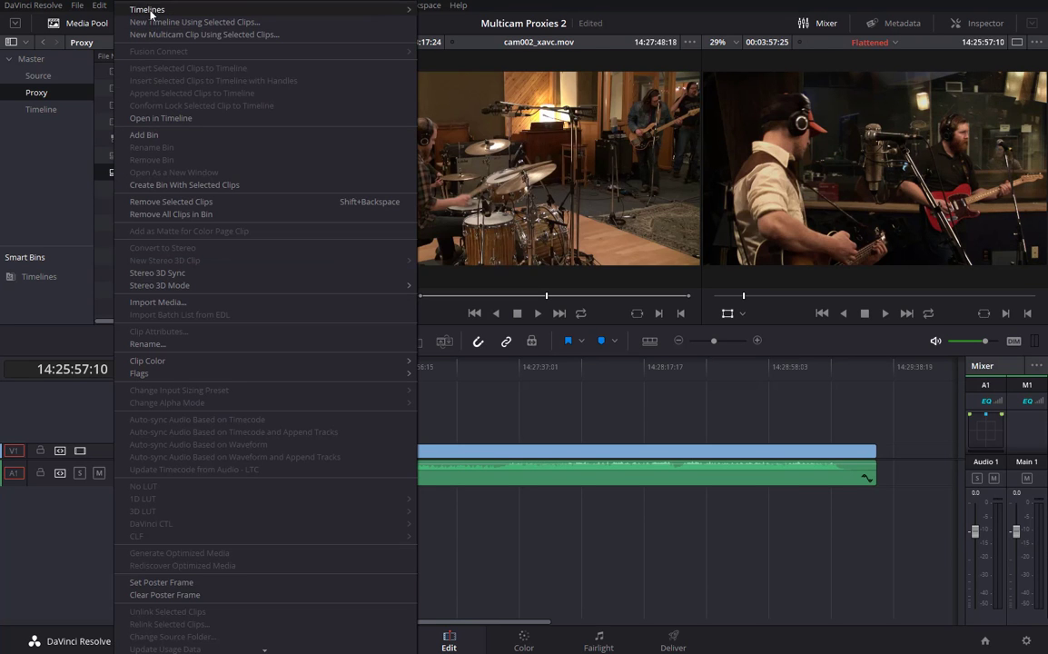
pyautogui.moveTo(140, 9)
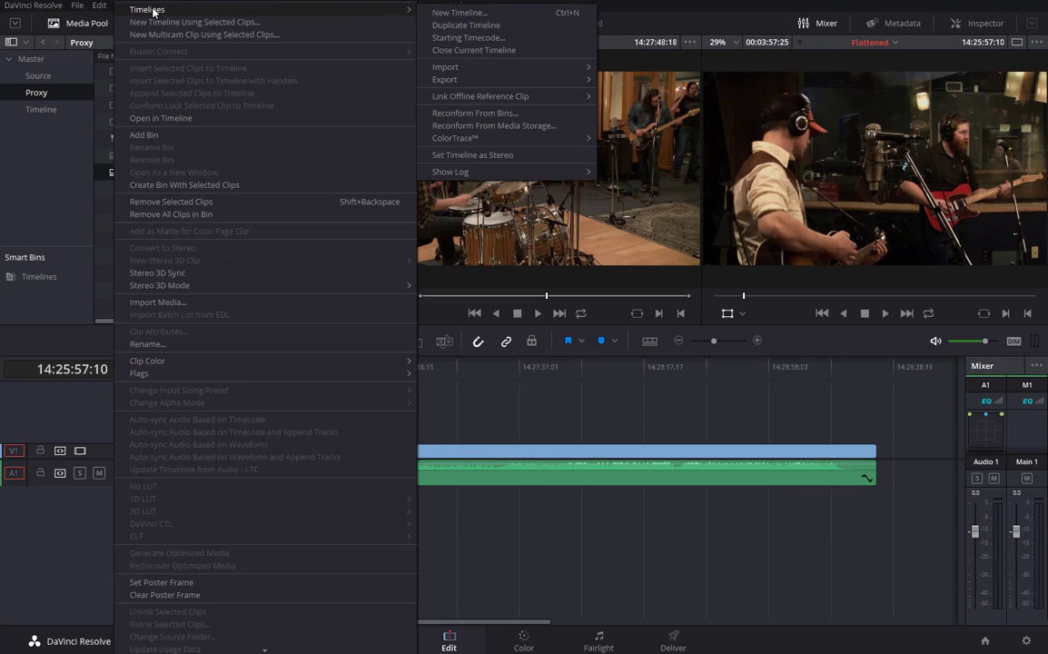
pyautogui.click(472, 114)
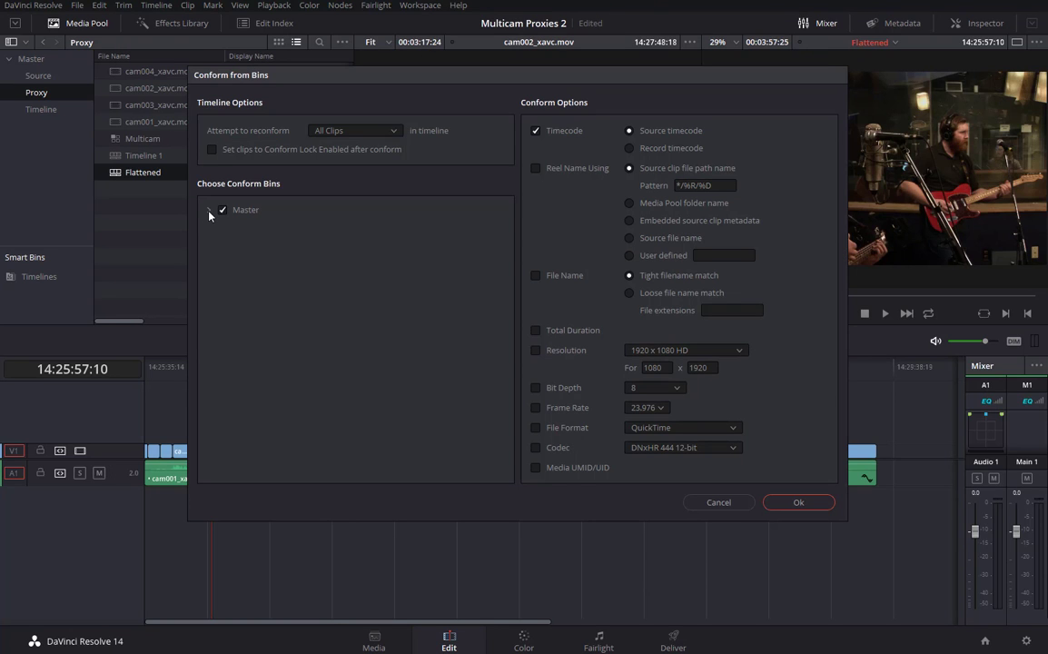
pyautogui.click(209, 209)
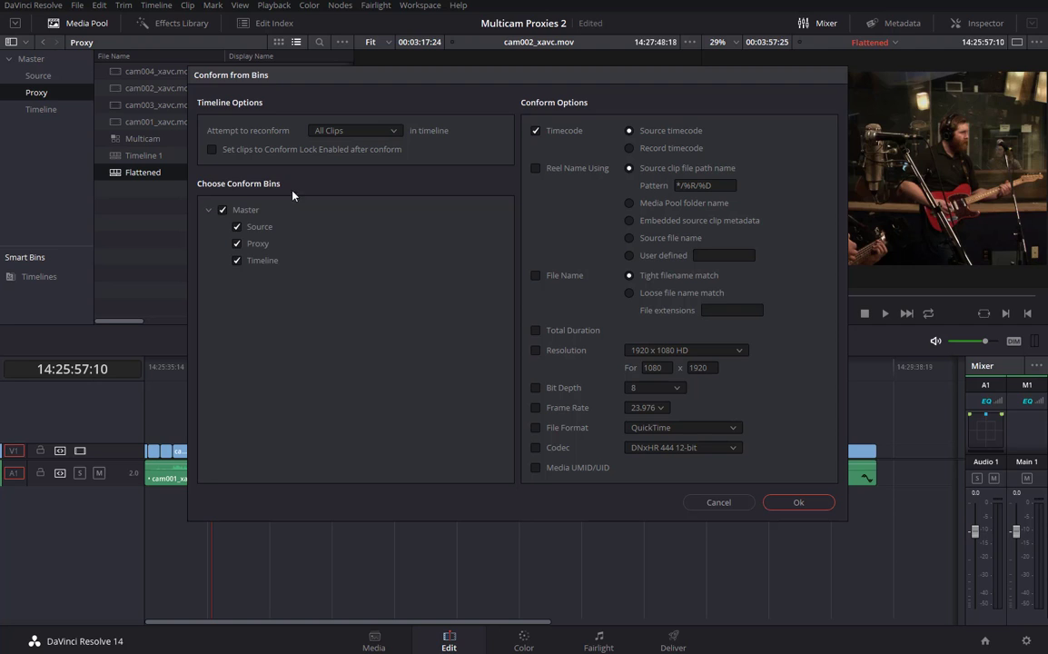
pyautogui.click(222, 210)
pyautogui.click(237, 227)
pyautogui.click(797, 503)
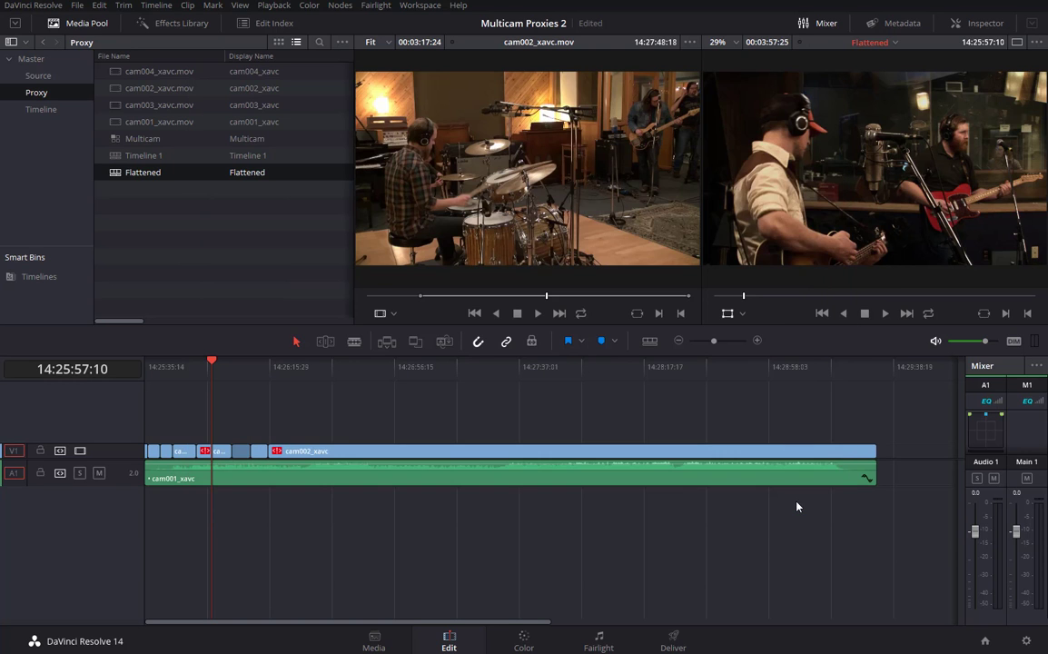
# Select the cam004 clip and locate its cam004_xavc.mxf source with Find In Media Pool.
pyautogui.click(215, 451)
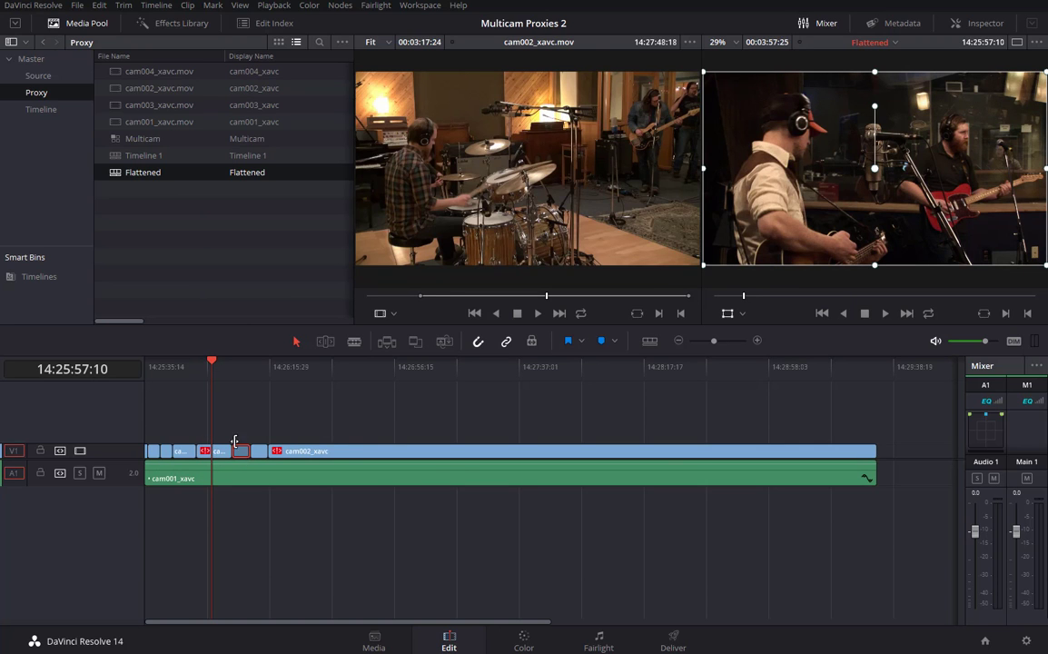
pyautogui.press('Down')
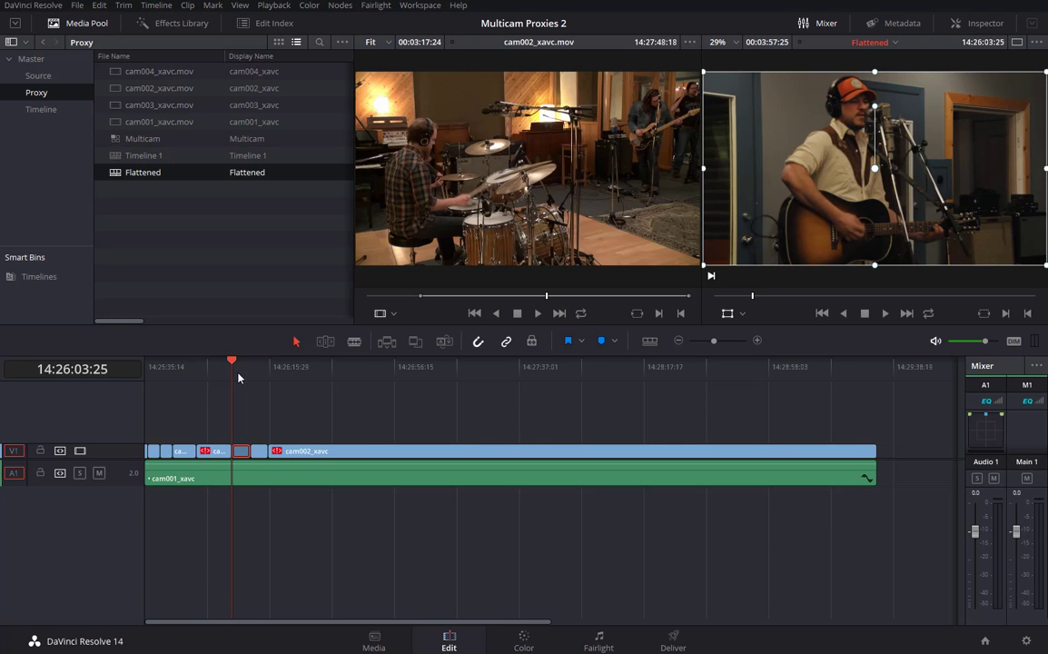
pyautogui.rightClick(239, 456)
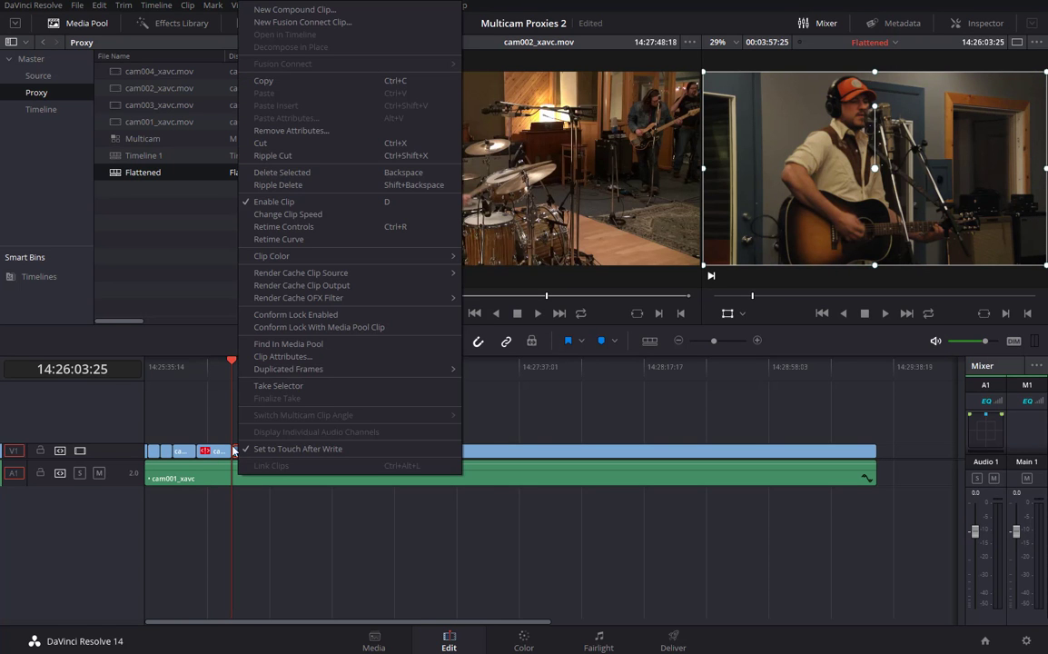
pyautogui.click(278, 345)
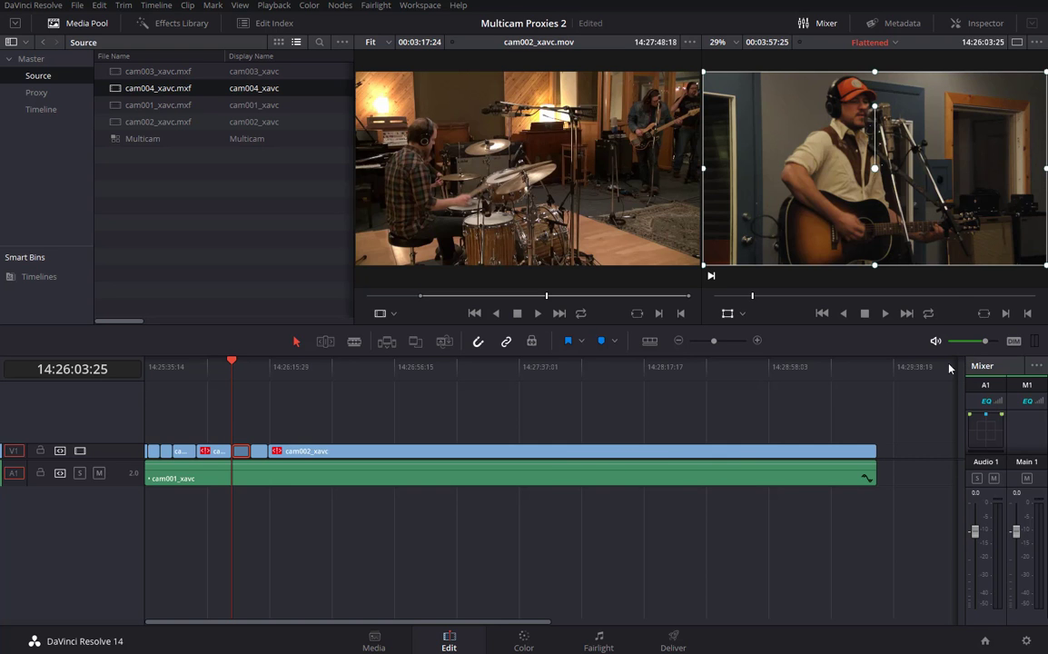
# Open cam004's OpenFX settings, zoom on the corrected area, and toggle Dead Pixel Fixer off and on.
pyautogui.click(992, 26)
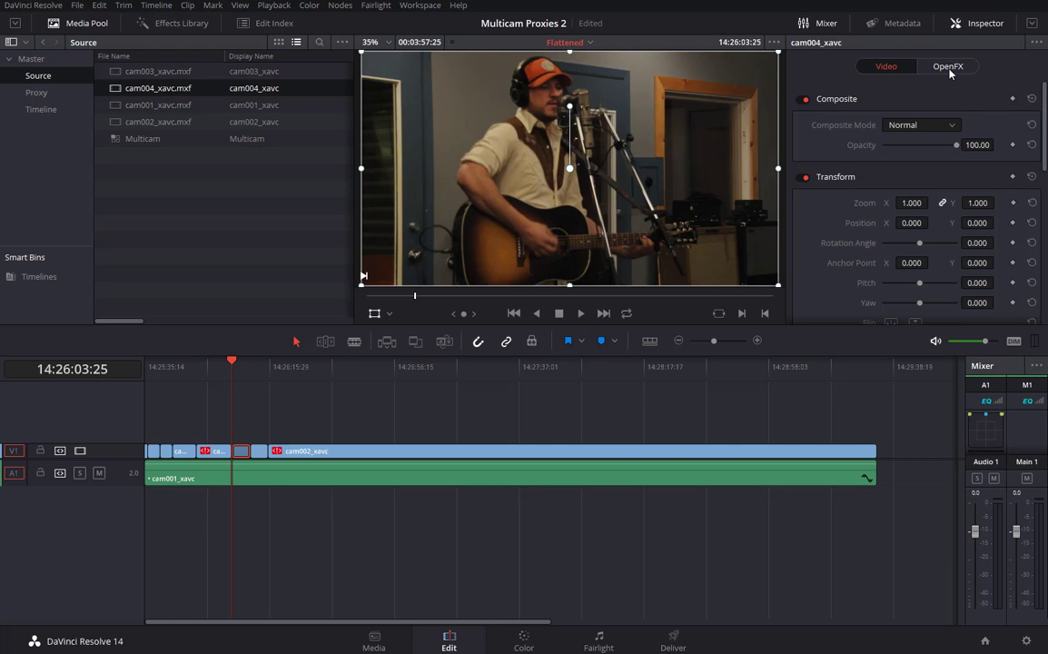
pyautogui.click(950, 67)
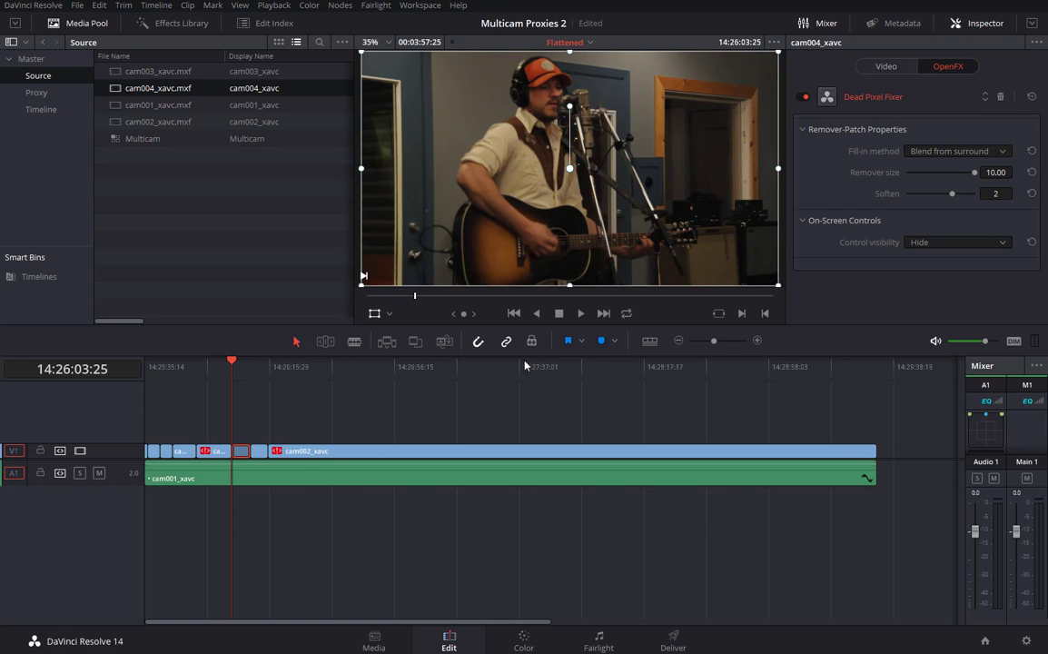
pyautogui.scroll(1, 737, 81)
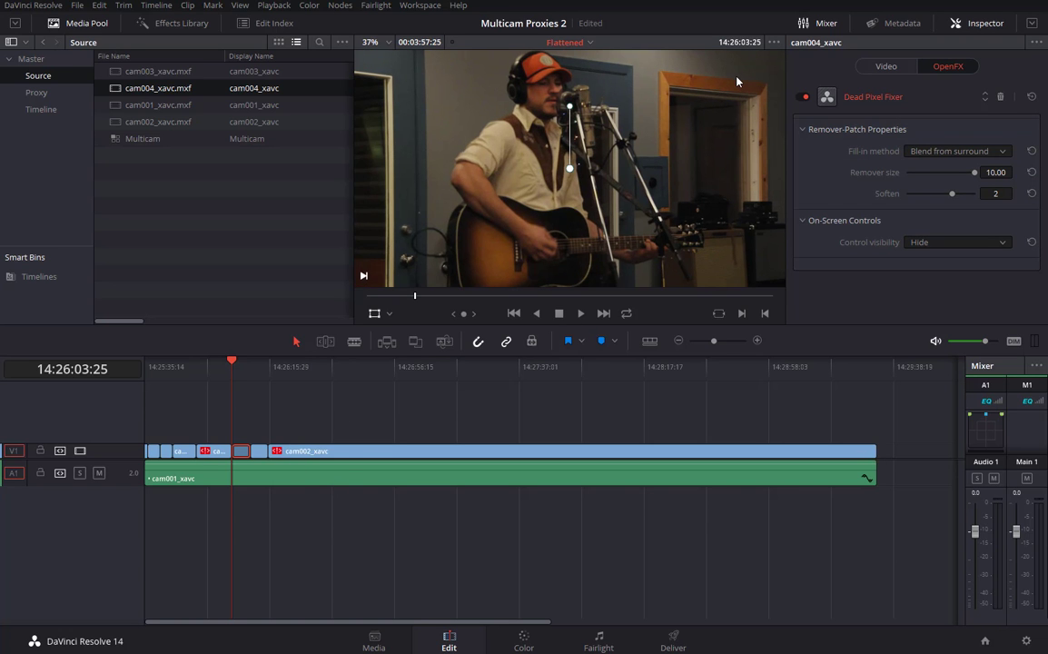
pyautogui.scroll(5, 736, 82)
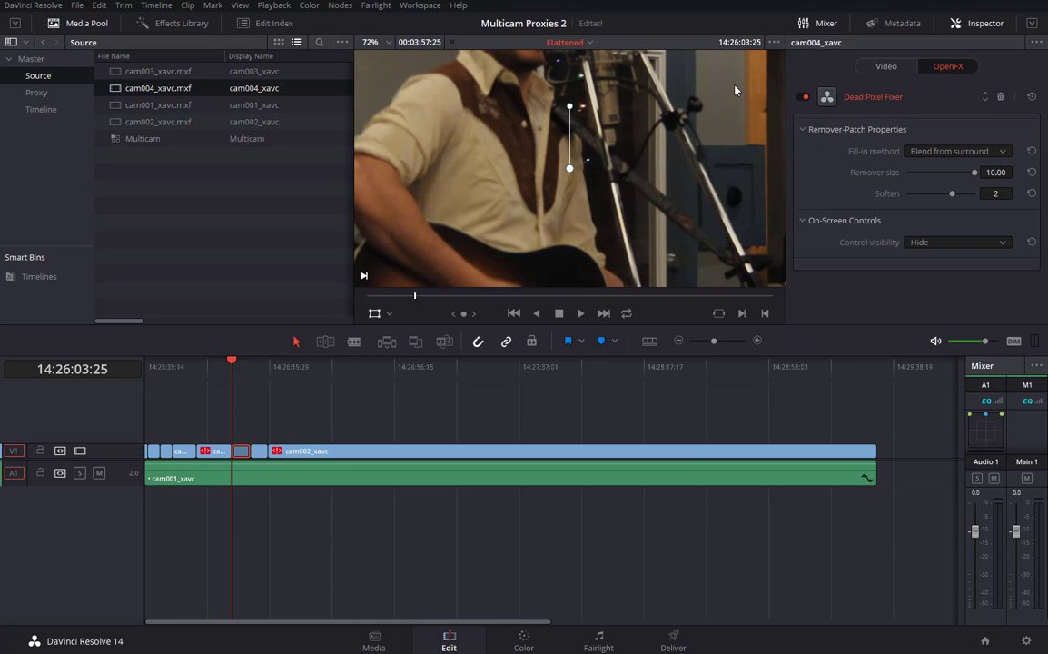
pyautogui.moveTo(735, 86); pyautogui.dragTo(546, 226)
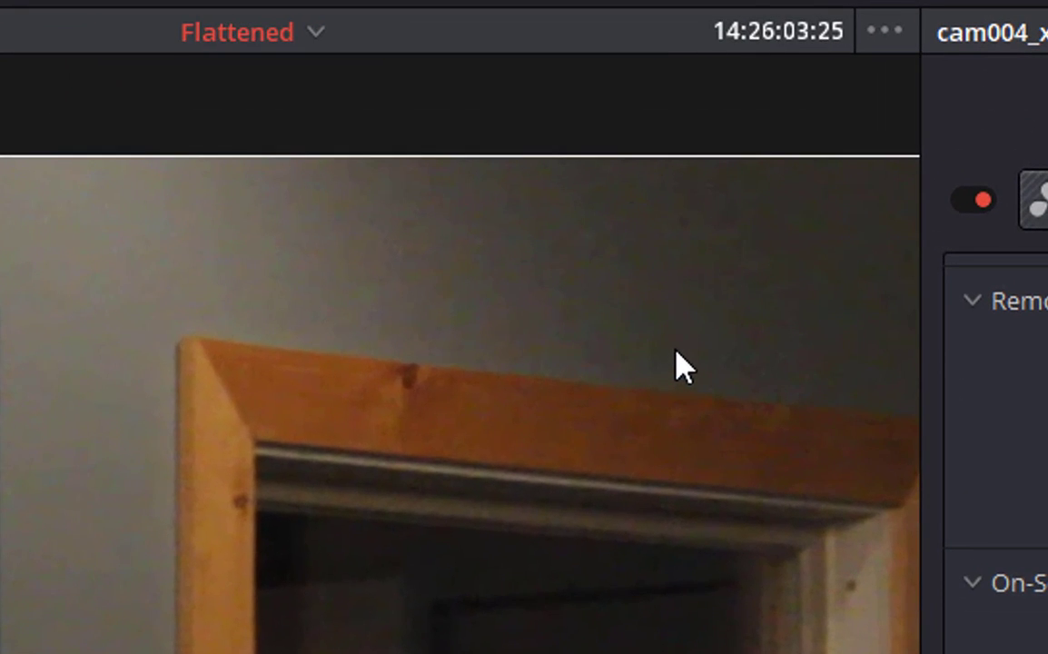
pyautogui.moveTo(683, 366); pyautogui.dragTo(466, 377)
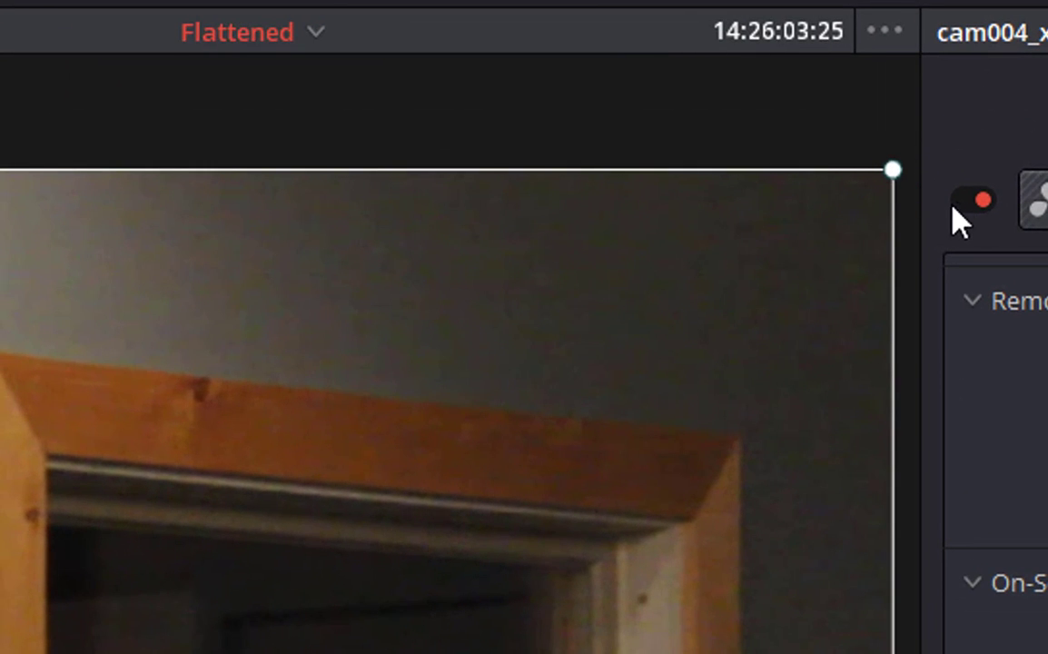
pyautogui.click(977, 202)
pyautogui.click(974, 201)
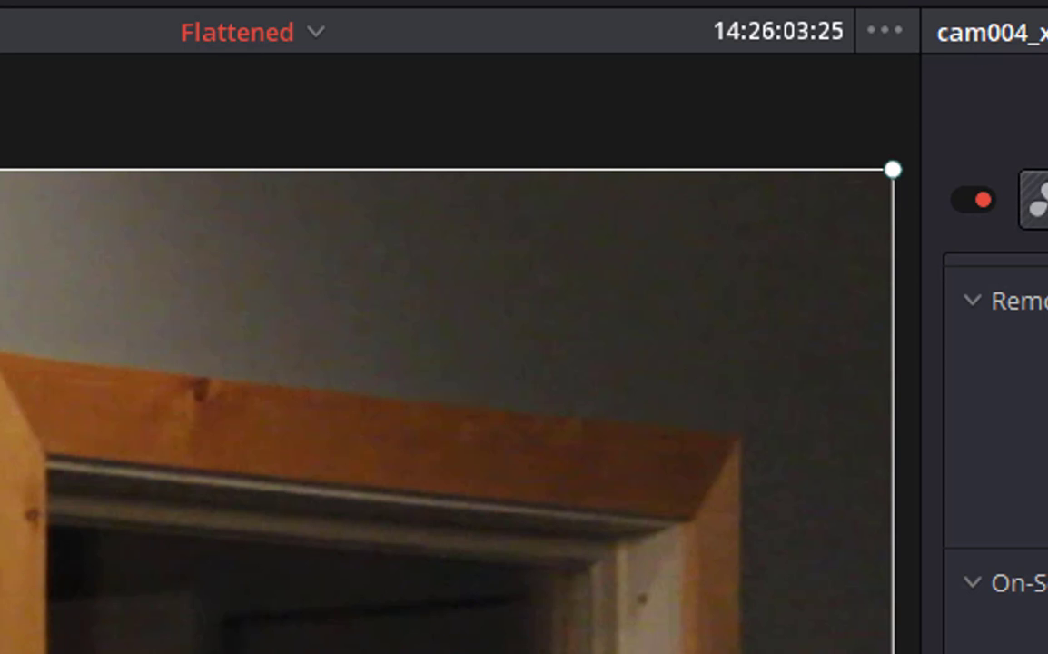
# Set the viewer to Fit and scrub the timeline to 14:28:10:12.
pyautogui.click(149, 38)
pyautogui.click(152, 67)
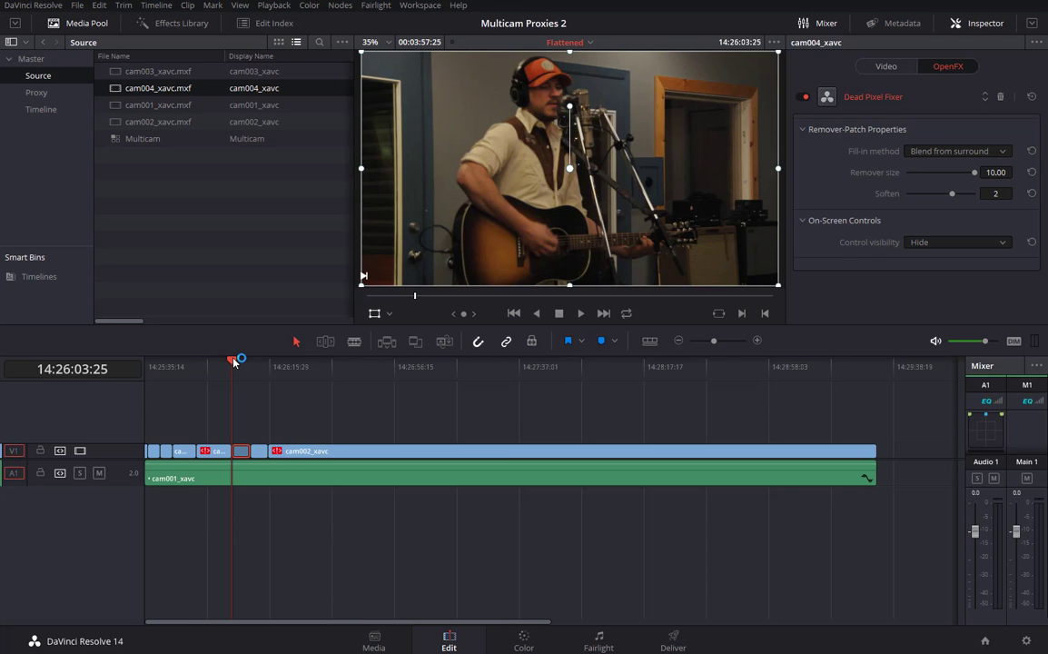
pyautogui.moveTo(233, 357); pyautogui.dragTo(304, 385)
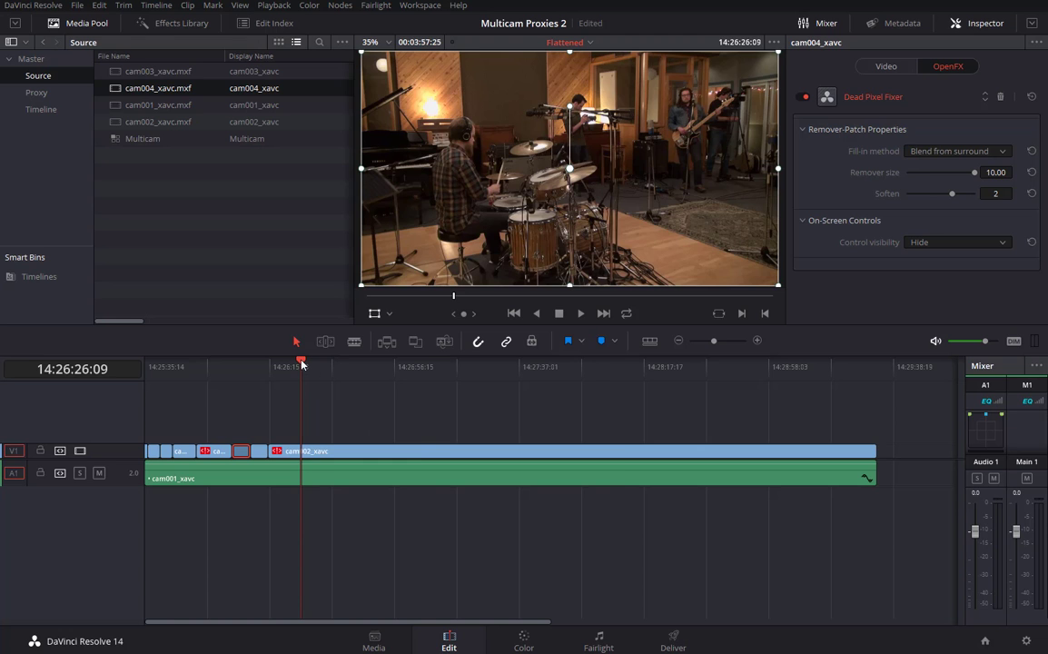
pyautogui.moveTo(302, 364); pyautogui.dragTo(621, 363)
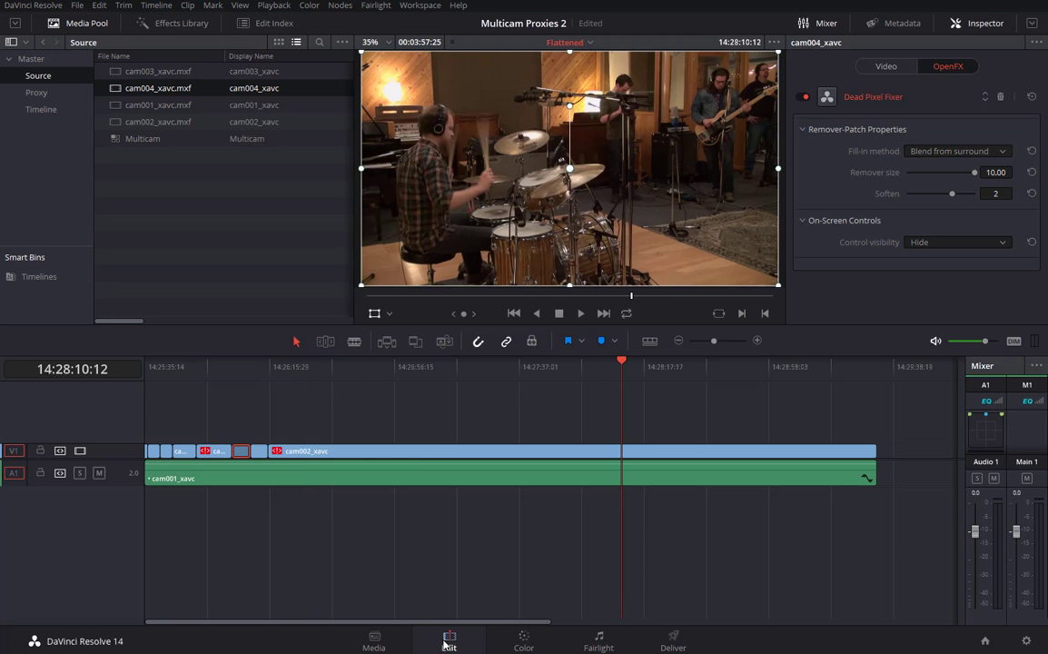
# Switch to the Color page with the viewer zoom set to Fit.
pyautogui.click(523, 641)
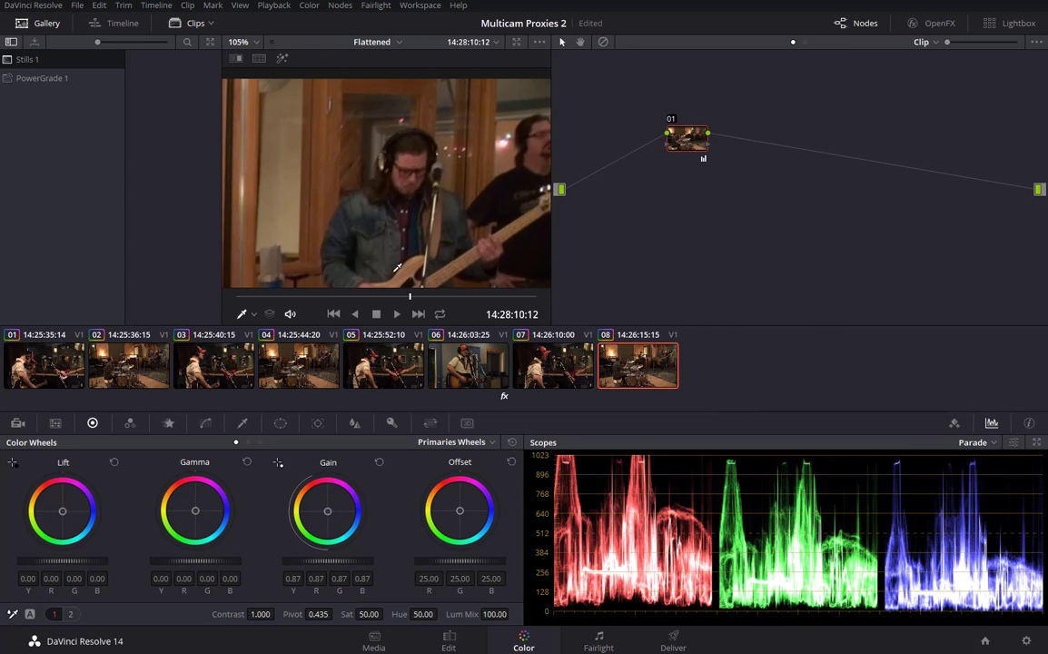
pyautogui.click(242, 47)
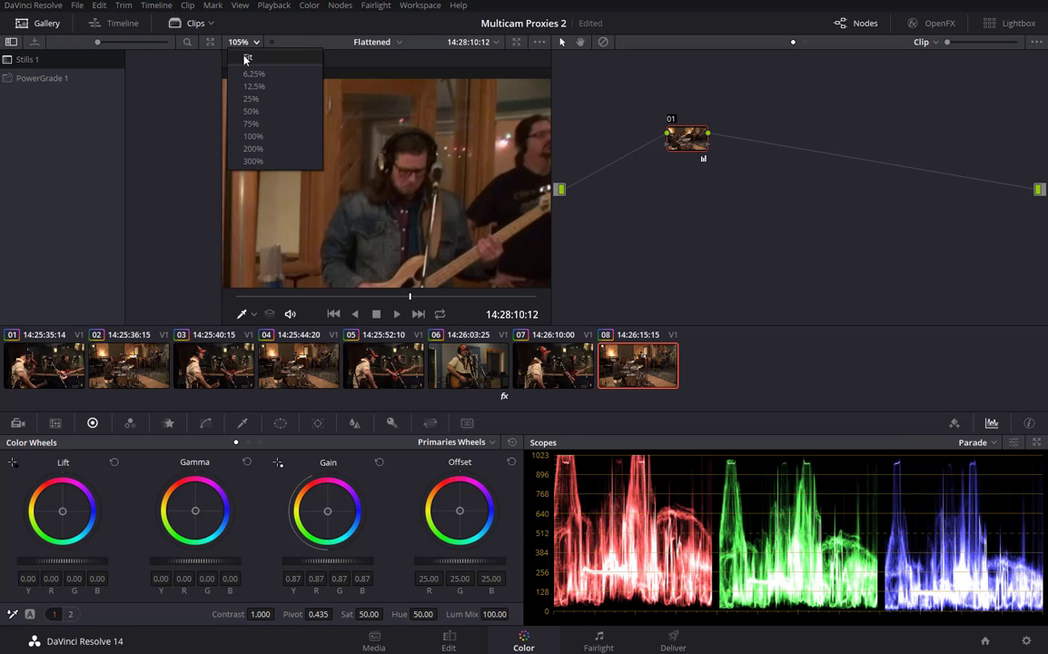
pyautogui.click(247, 56)
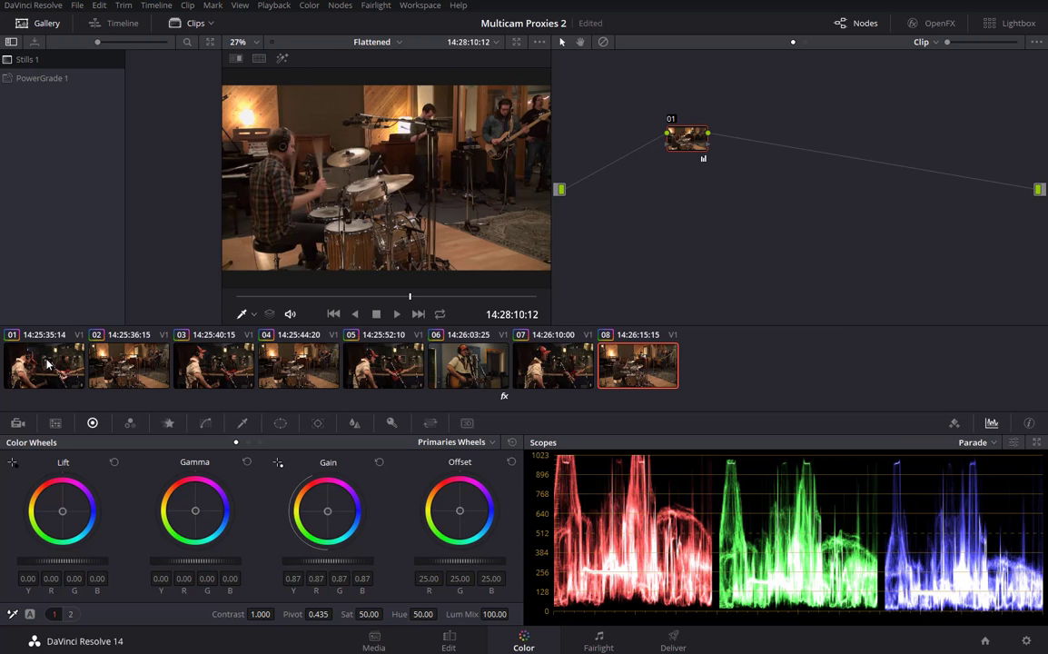
# Step through clips 01–08 comparing their grades, then return to the Edit page.
pyautogui.click(137, 365)
pyautogui.click(214, 365)
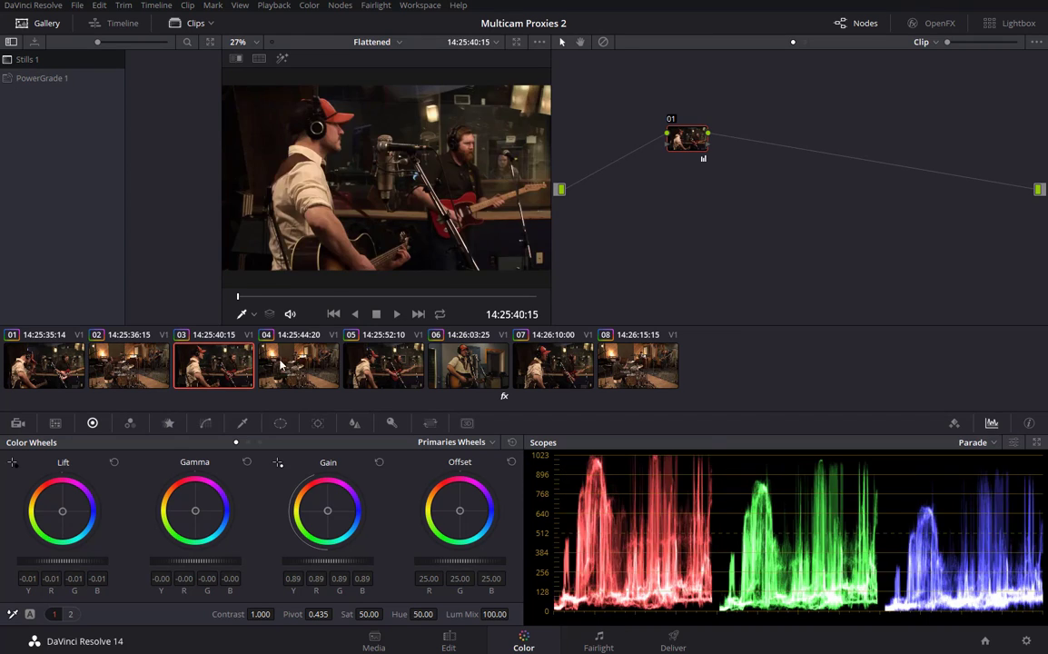
pyautogui.click(299, 365)
pyautogui.click(356, 367)
pyautogui.click(463, 366)
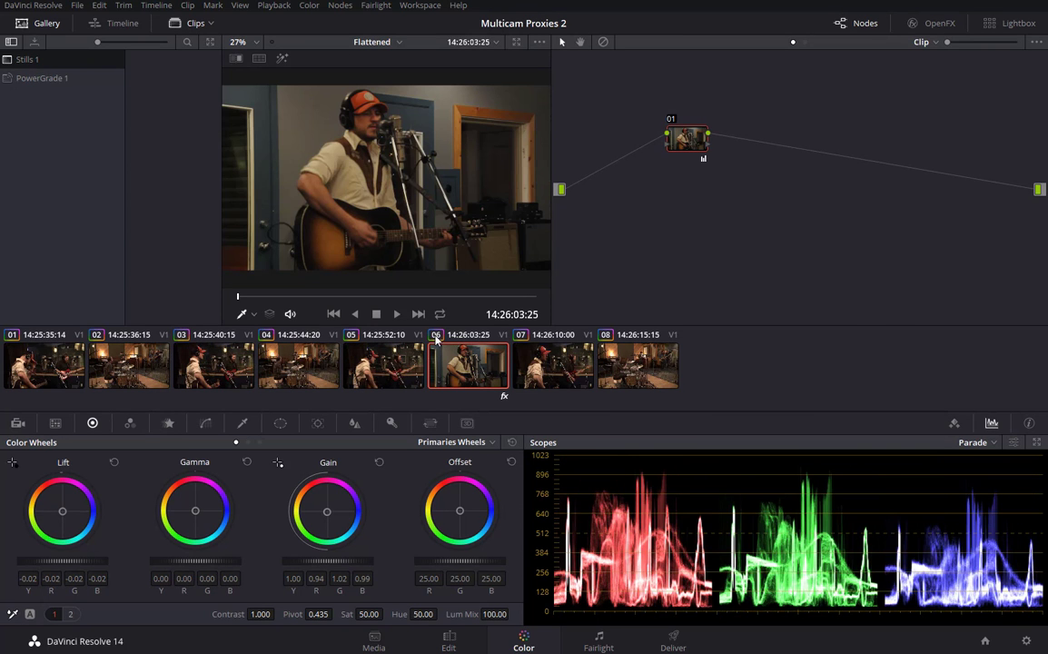
pyautogui.click(552, 364)
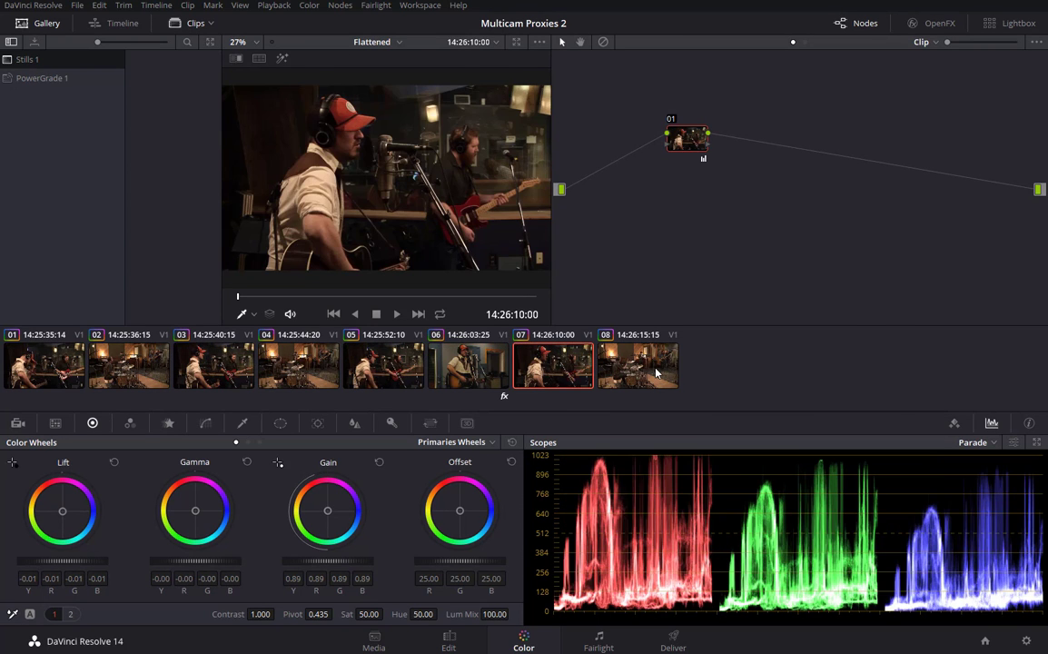
pyautogui.click(638, 365)
pyautogui.click(33, 372)
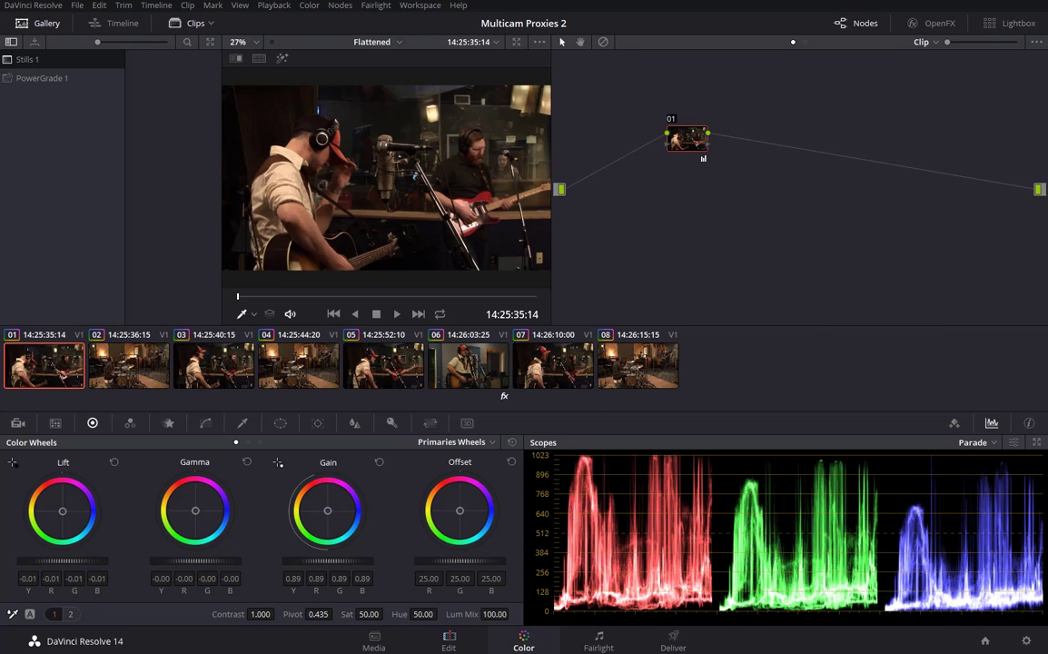
pyautogui.click(450, 638)
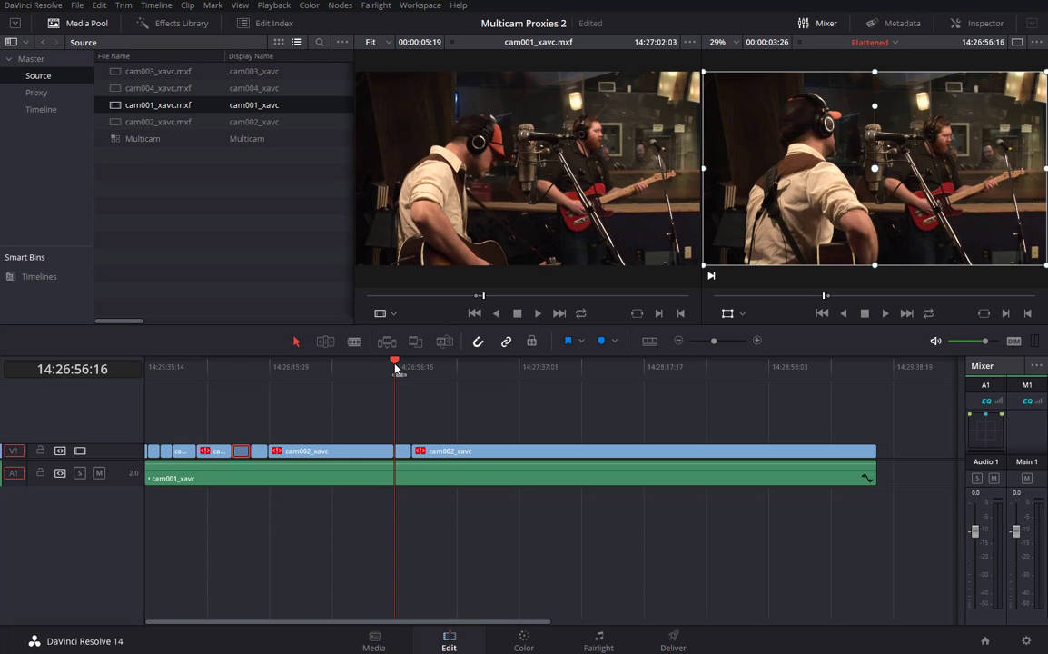